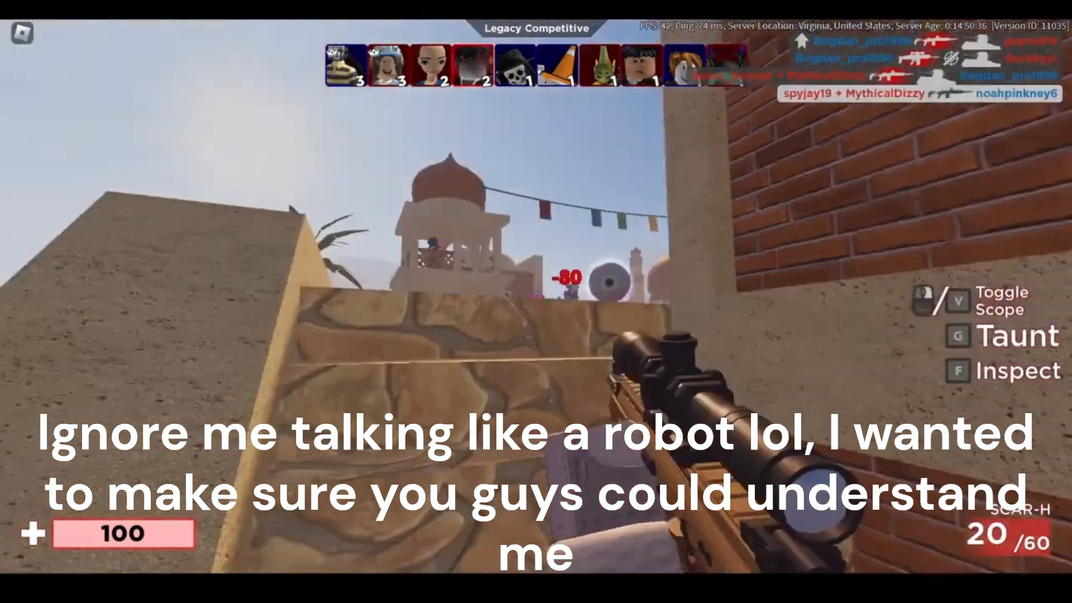
pyautogui.rightClick(538, 297)
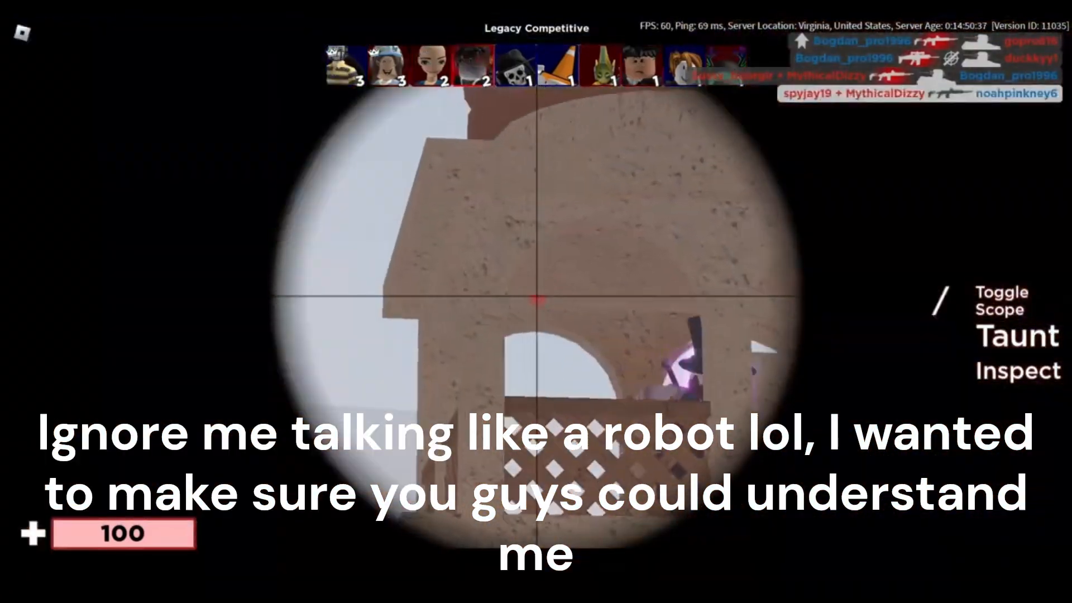
pyautogui.click(537, 297)
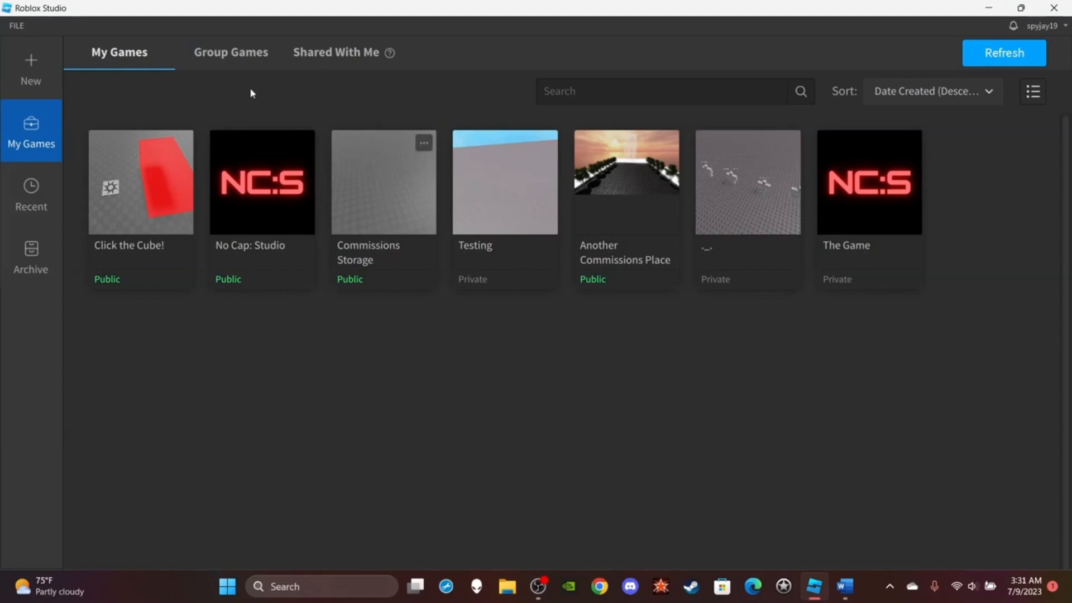
# Create a new place from the Baseplate template and look around the scene.
pyautogui.click(28, 70)
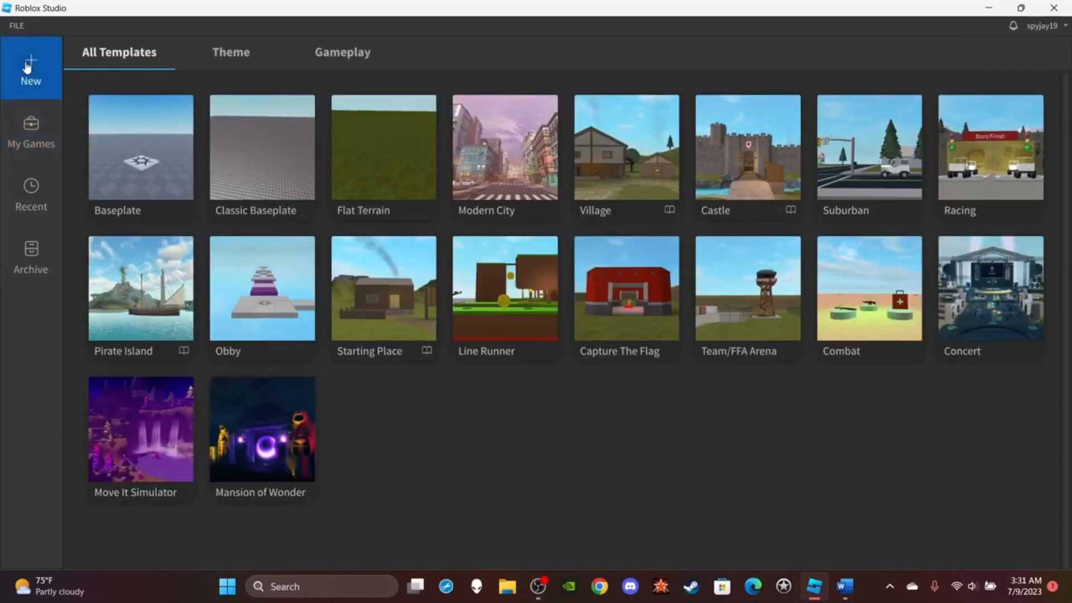
pyautogui.click(129, 166)
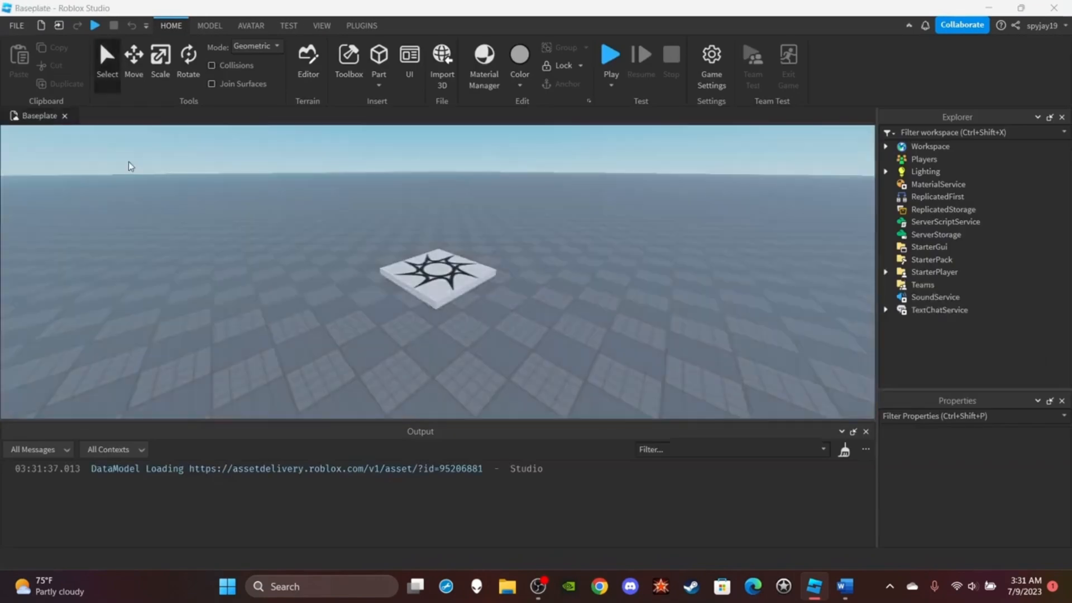
pyautogui.moveTo(503, 290); pyautogui.dragTo(503, 290, button='right')
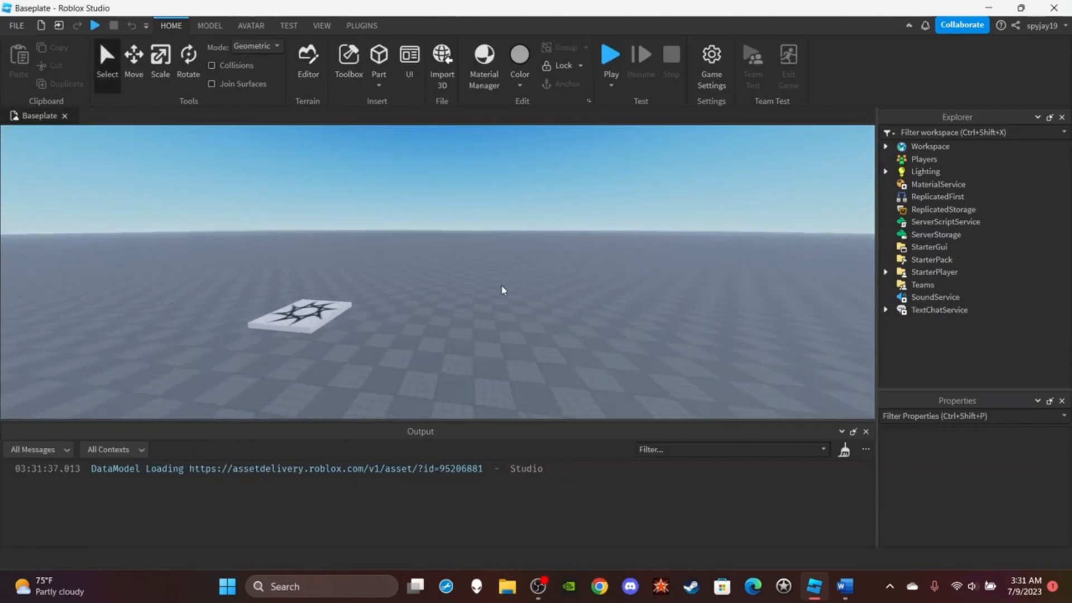
pyautogui.moveTo(557, 260); pyautogui.dragTo(558, 263, button='right')
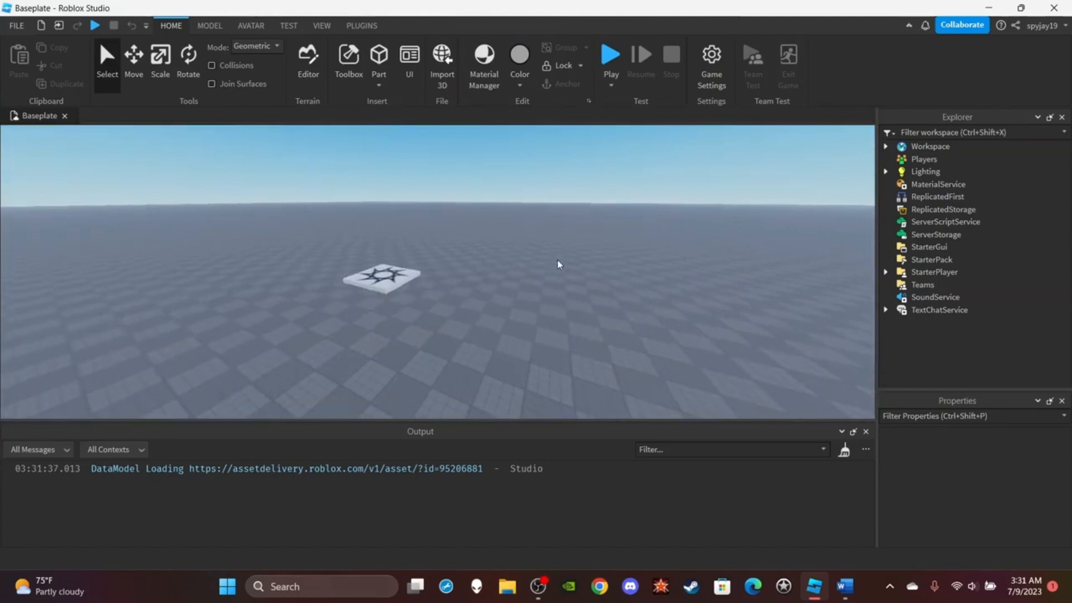
# Copy the spawn location on the baseplate and paste a second one beside it.
pyautogui.click(392, 275)
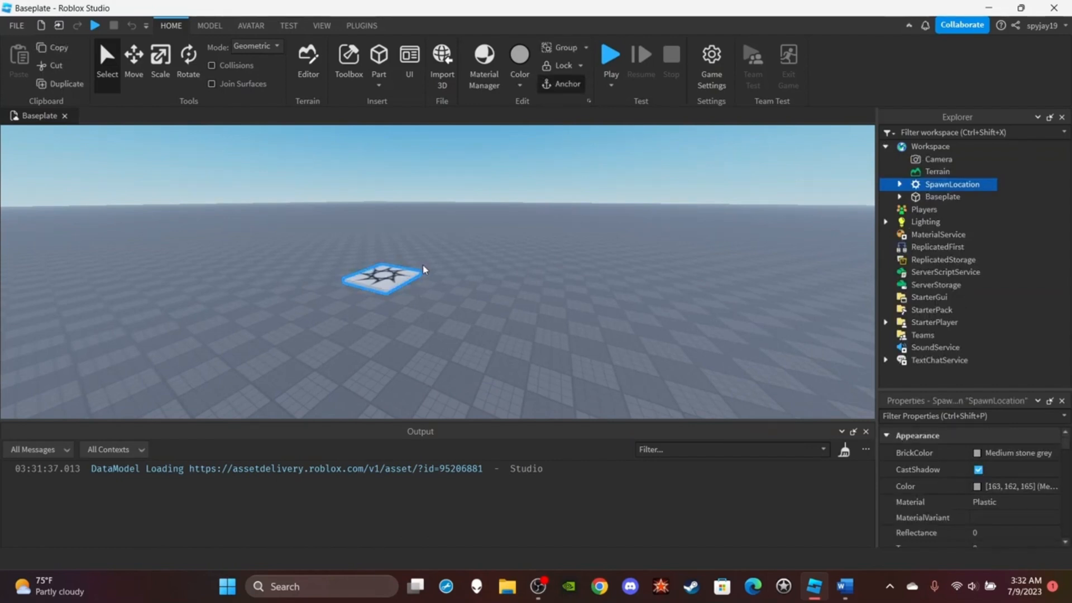
pyautogui.click(65, 48)
pyautogui.click(448, 289)
pyautogui.click(23, 67)
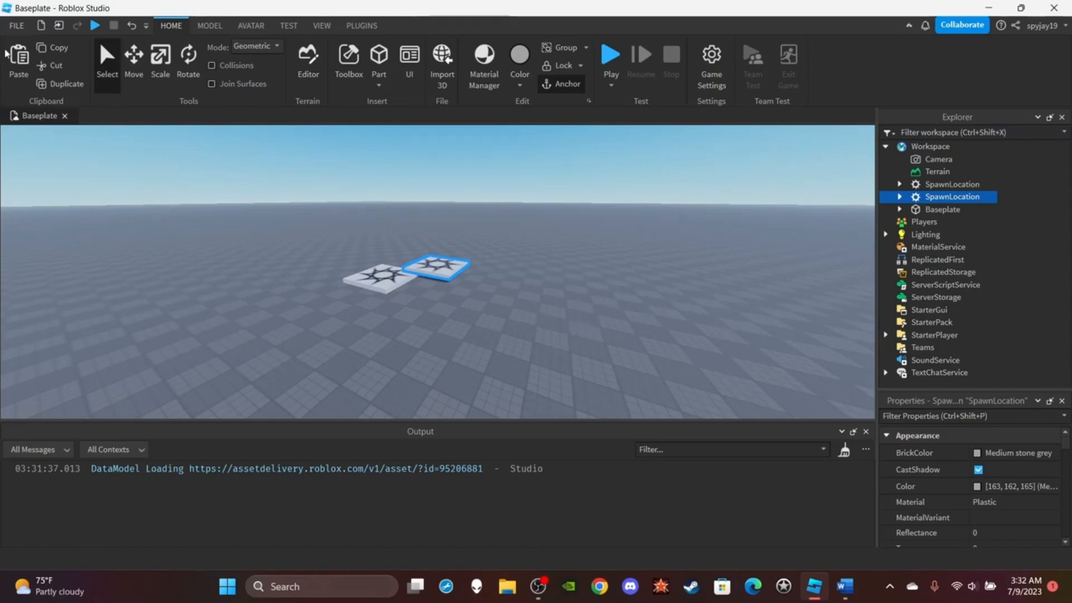
# Cut the pasted spawn location, paste it back and duplicate it.
pyautogui.click(53, 65)
pyautogui.click(19, 78)
pyautogui.click(59, 85)
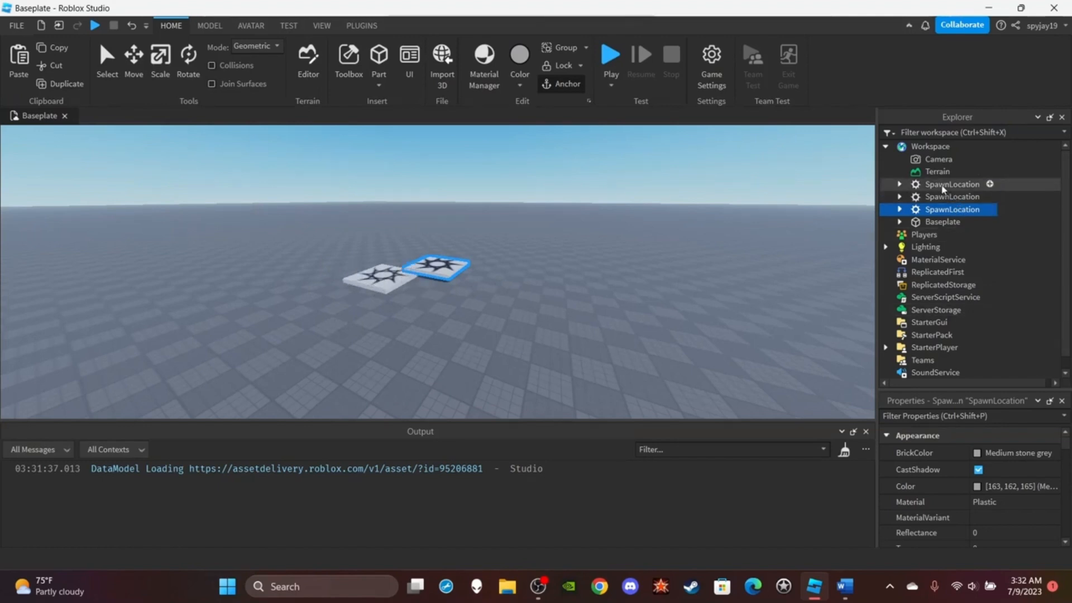
# Try selecting services such as Lighting in the object tree and a spawn location in the scene, and clear the selection.
pyautogui.click(938, 272)
pyautogui.click(934, 348)
pyautogui.click(926, 246)
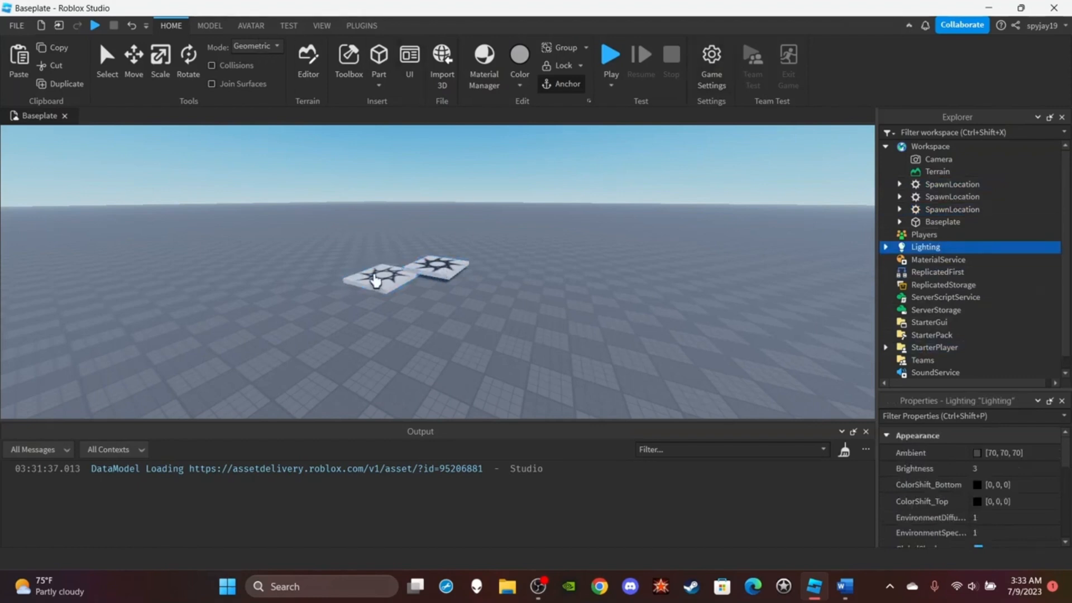
pyautogui.click(110, 68)
pyautogui.click(407, 270)
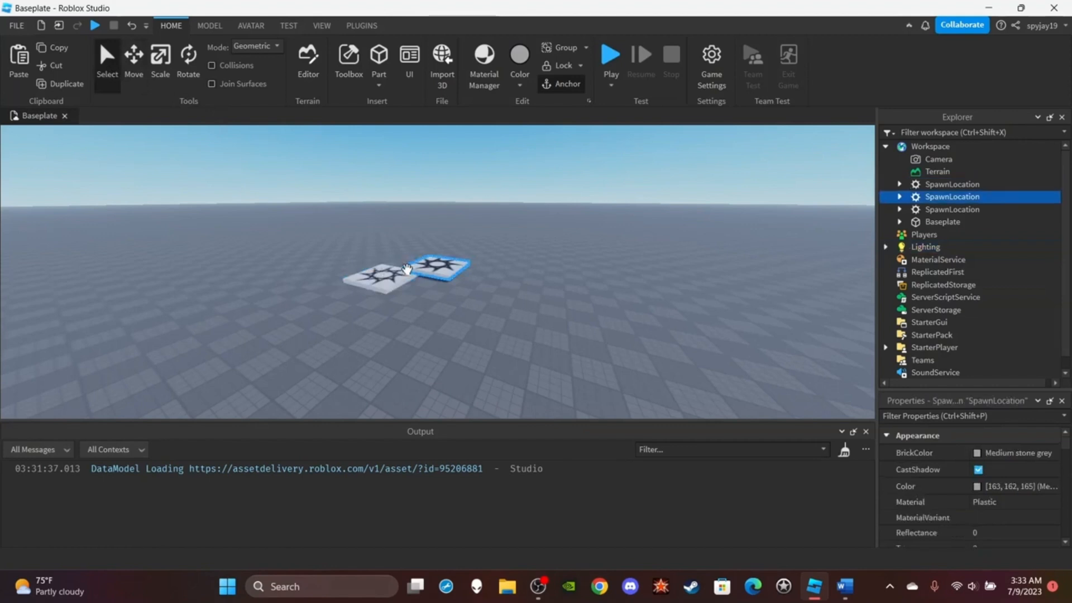
pyautogui.click(444, 345)
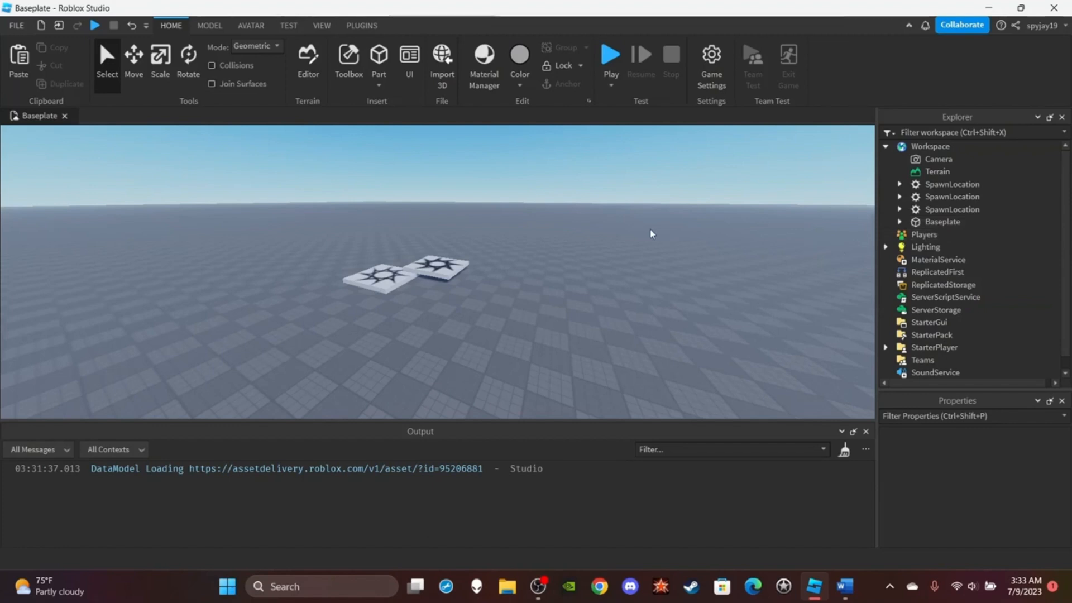
# Move the original spawn location away from the copies along its blue and red axes and focus on it.
pyautogui.click(137, 78)
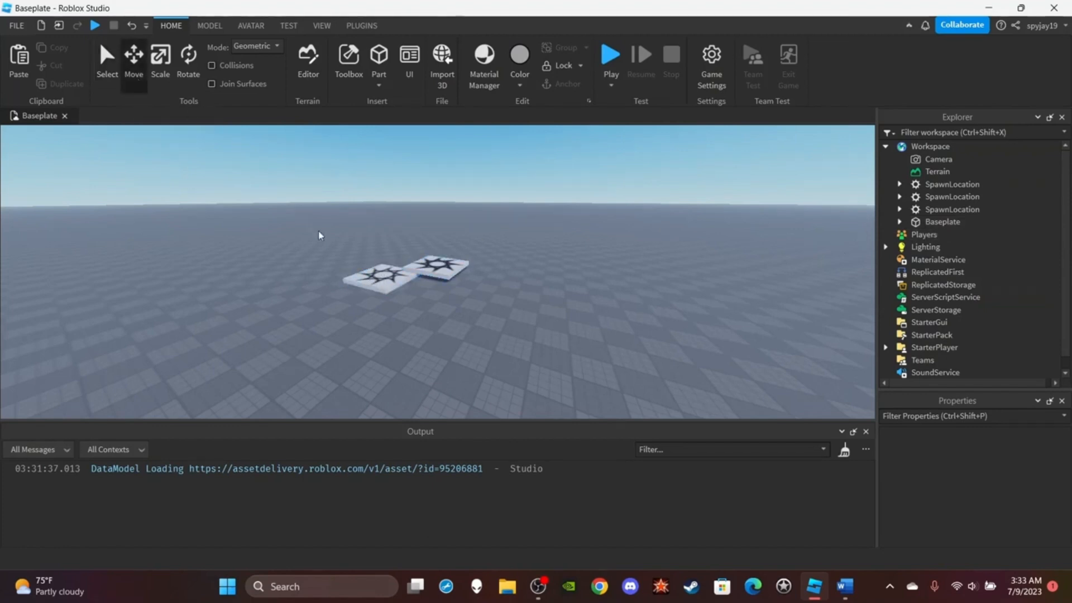
pyautogui.click(375, 292)
pyautogui.moveTo(329, 302); pyautogui.dragTo(120, 401)
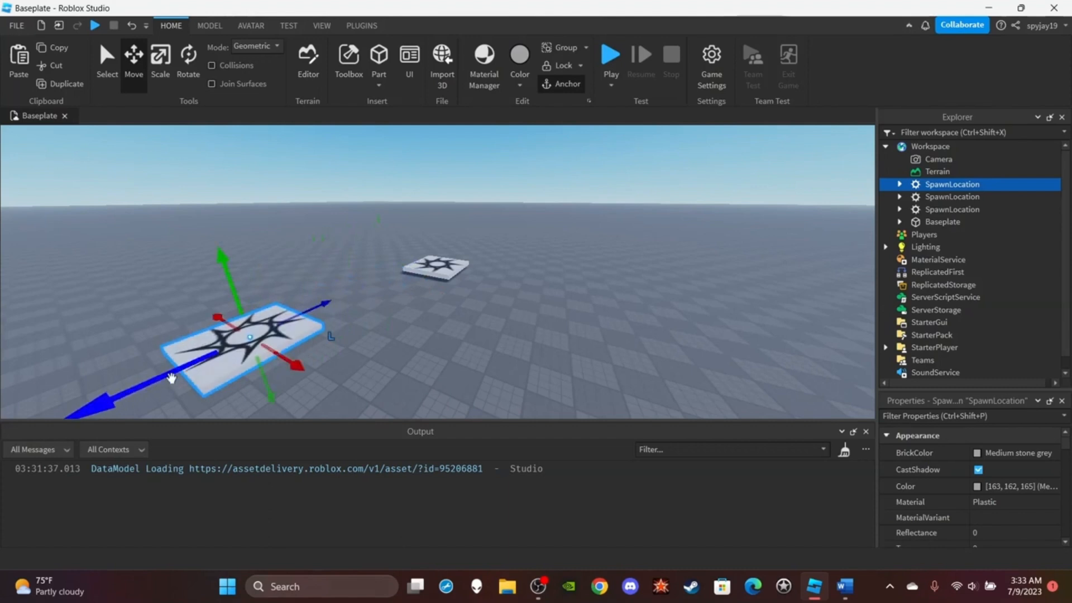
pyautogui.moveTo(287, 366); pyautogui.dragTo(391, 408)
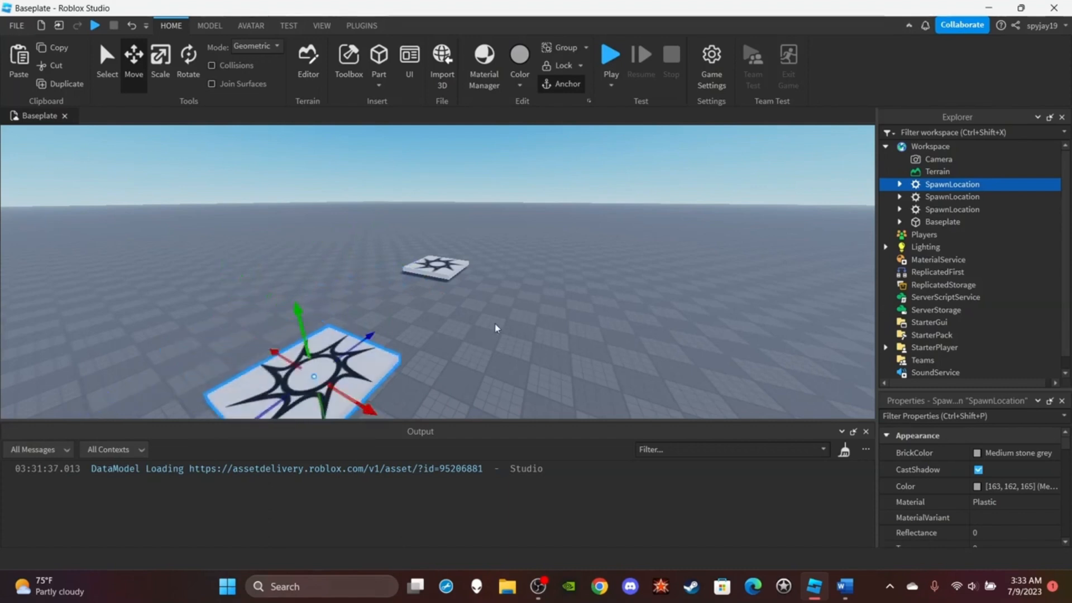
pyautogui.press('f')
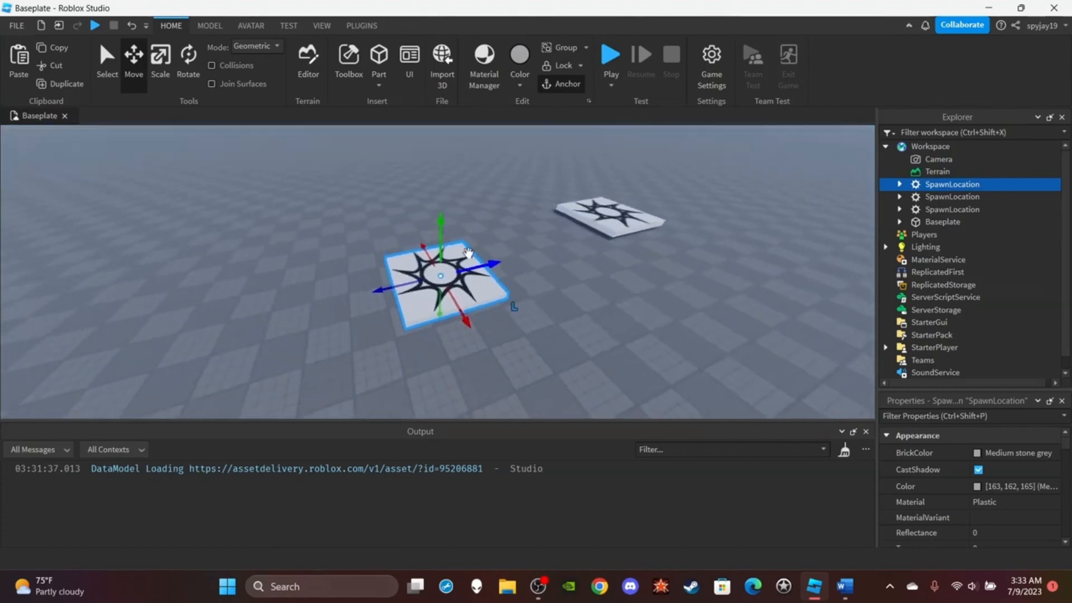
# Scale the moved spawn location upward to make it a thicker block.
pyautogui.click(162, 70)
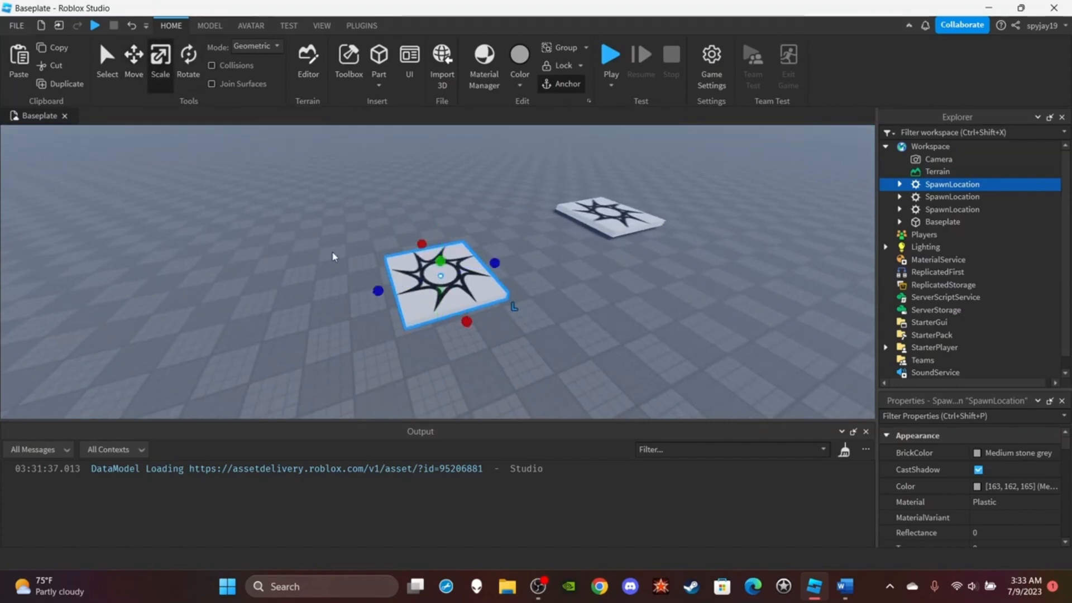
pyautogui.moveTo(440, 261)
pyautogui.mouseDown()
pyautogui.moveTo(424, 175)
pyautogui.moveTo(438, 240)
pyautogui.mouseUp()
pyautogui.moveTo(371, 279)
pyautogui.mouseDown()
pyautogui.moveTo(230, 322)
pyautogui.moveTo(335, 297)
pyautogui.moveTo(353, 272)
pyautogui.moveTo(368, 273)
pyautogui.mouseUp()
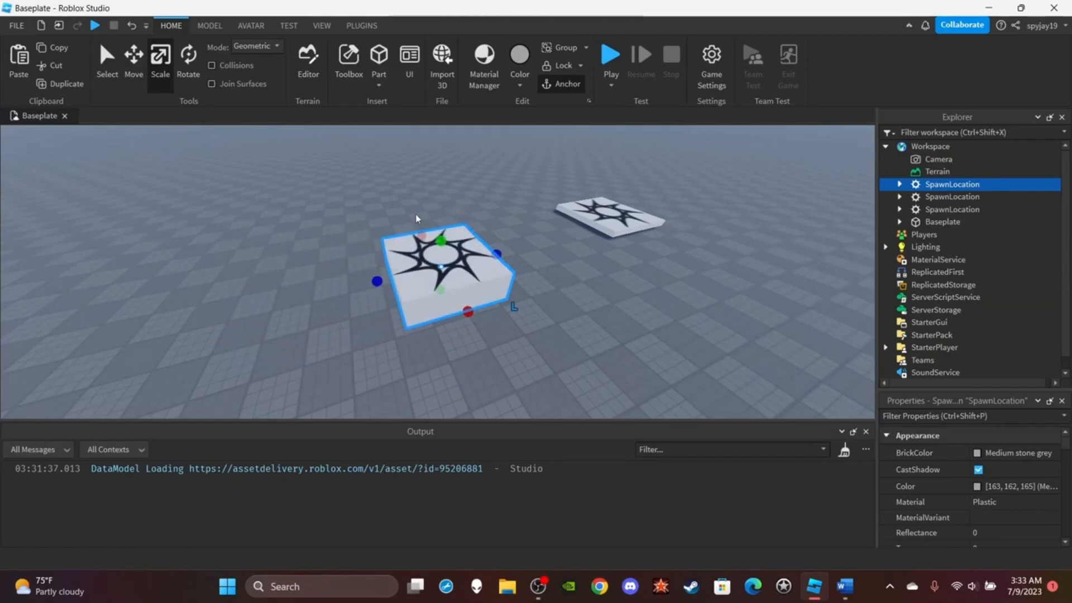
# Rotate the thickened spawn location about its vertical axis and tilt it about its horizontal axes.
pyautogui.click(194, 59)
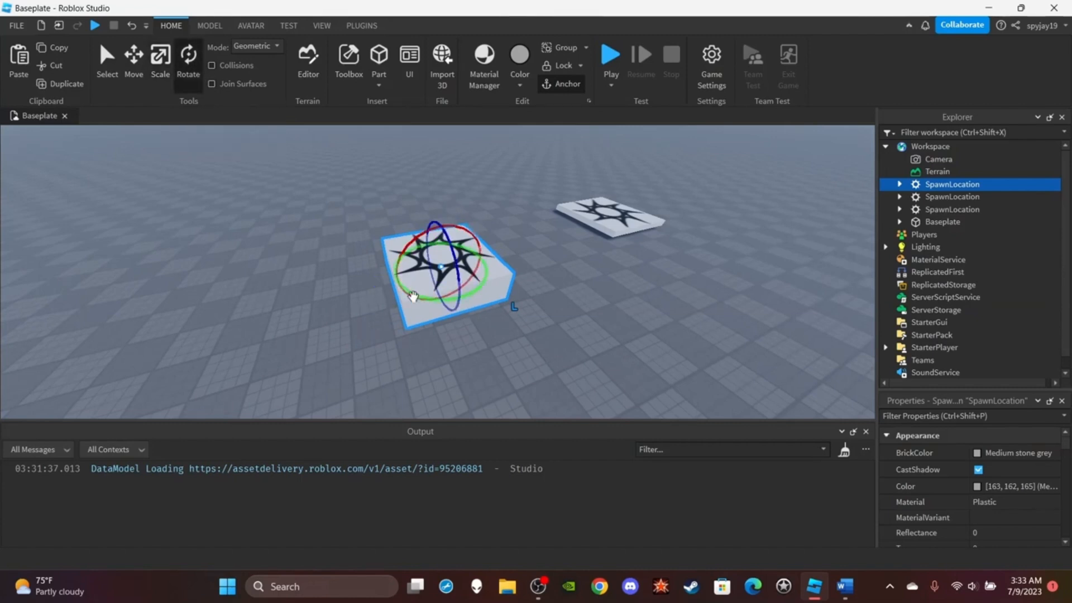
pyautogui.moveTo(474, 292); pyautogui.dragTo(315, 282)
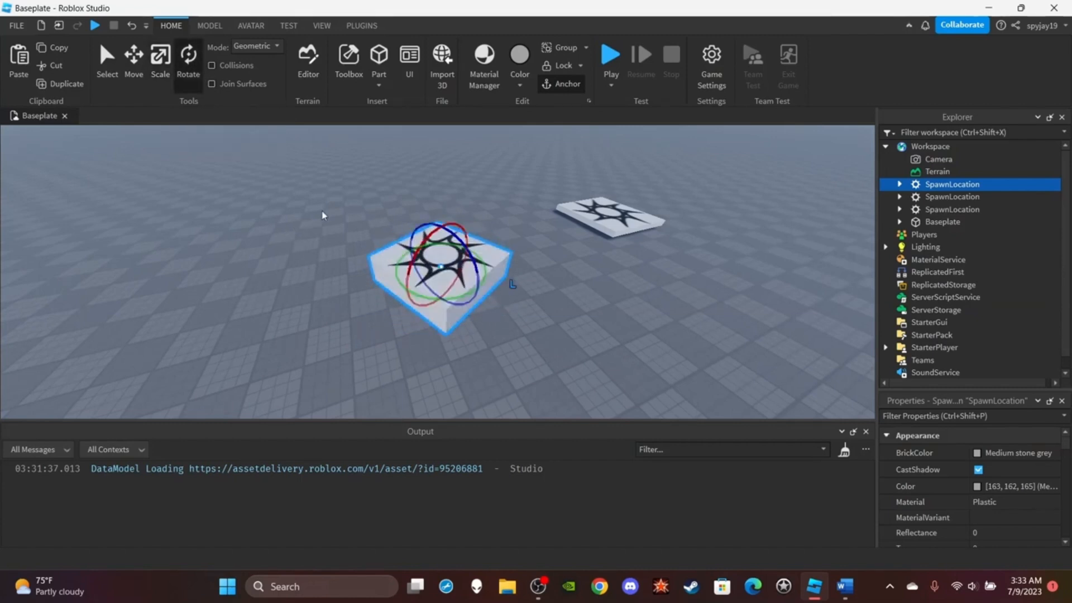
pyautogui.moveTo(425, 233); pyautogui.dragTo(402, 294)
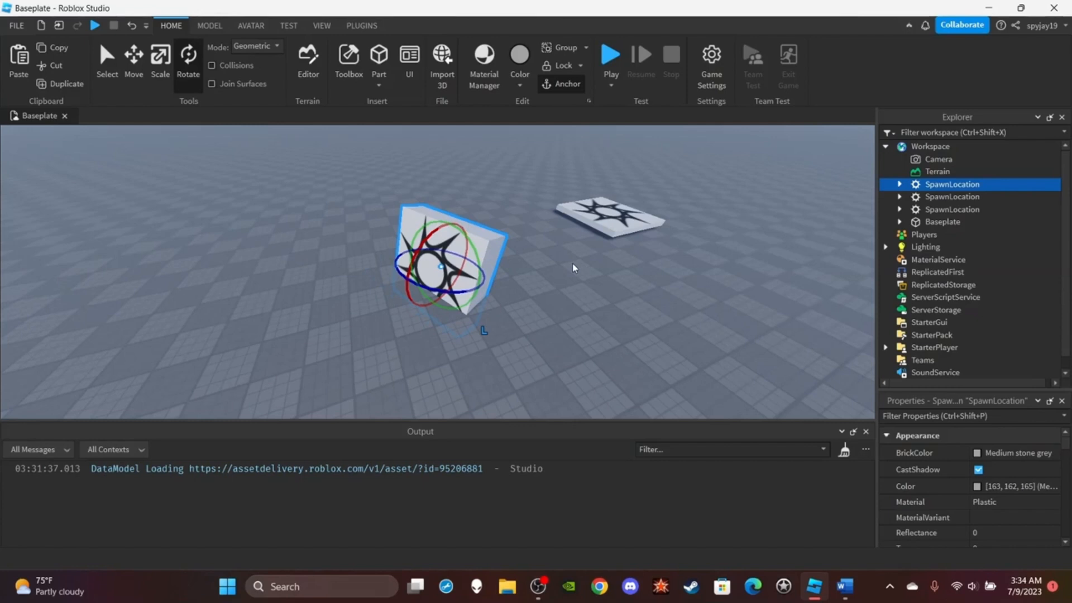
pyautogui.moveTo(416, 254); pyautogui.dragTo(558, 257)
# Pull one of the stacked flat spawn locations off its duplicate and place it between the duplicate and the thick one.
pyautogui.moveTo(557, 258); pyautogui.dragTo(558, 258, button='right')
pyautogui.press('w')
pyautogui.press('d')
pyautogui.moveTo(557, 261); pyautogui.dragTo(362, 277)
pyautogui.press('d')
pyautogui.moveTo(453, 259); pyautogui.dragTo(454, 261, button='right')
pyautogui.press('a')
pyautogui.moveTo(497, 233); pyautogui.dragTo(336, 222, button='right')
pyautogui.press('d')
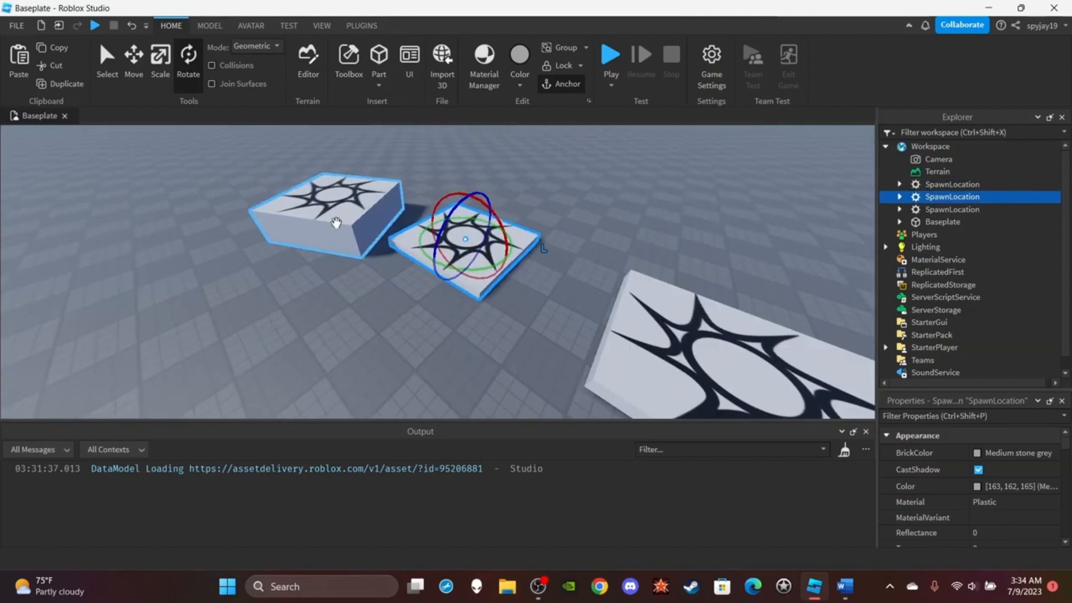
# Enable Collisions, try dragging the thick spawn location against its flat neighbour, and disable Collisions.
pyautogui.click(336, 223)
pyautogui.click(212, 66)
pyautogui.press('w')
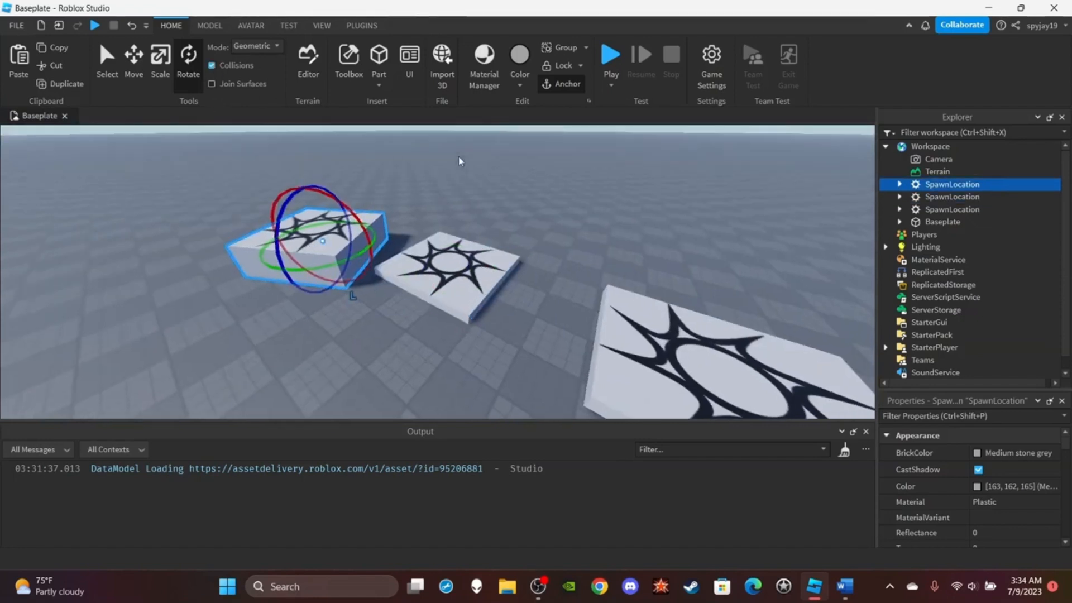
pyautogui.click(358, 241)
pyautogui.moveTo(358, 240); pyautogui.dragTo(531, 346)
pyautogui.press('a')
pyautogui.press('s')
pyautogui.click(212, 65)
# Move the flat spawn location along its red axis through the thick one with Collisions off.
pyautogui.press('d')
pyautogui.press('s')
pyautogui.click(134, 63)
pyautogui.moveTo(313, 179); pyautogui.dragTo(458, 250, button='right')
pyautogui.press('w')
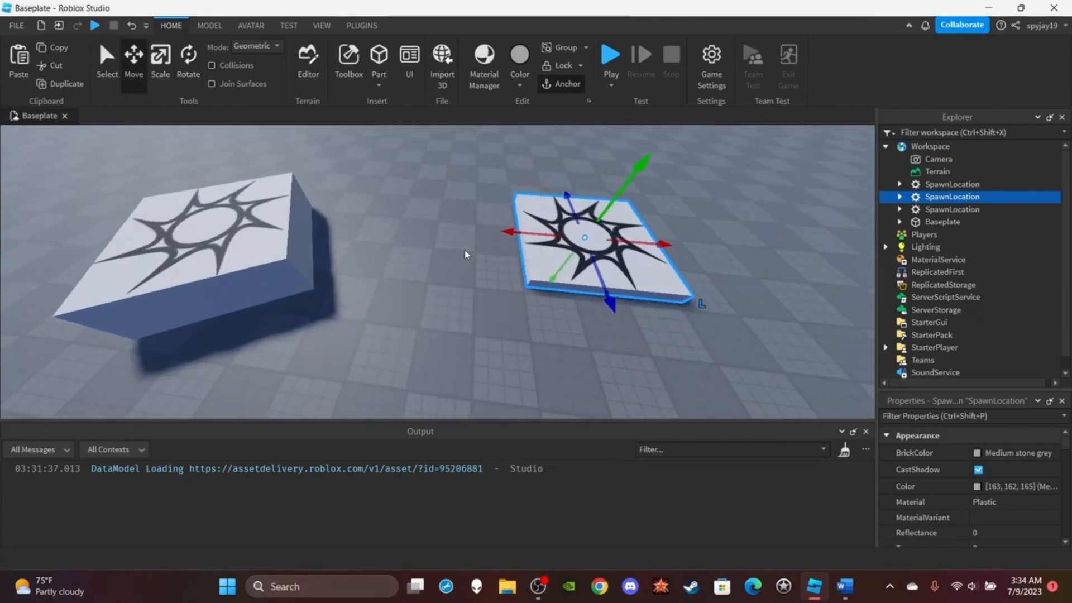
pyautogui.moveTo(507, 230); pyautogui.dragTo(246, 218)
pyautogui.moveTo(503, 227); pyautogui.dragTo(531, 227, button='right')
pyautogui.press('d')
pyautogui.moveTo(467, 236); pyautogui.dragTo(310, 240)
# Toggle Collisions on and off, and shift the flat spawn location slightly away from the thick one along its red axis.
pyautogui.click(228, 68)
pyautogui.scroll(1, 467, 168)
pyautogui.scroll(-2, 467, 168)
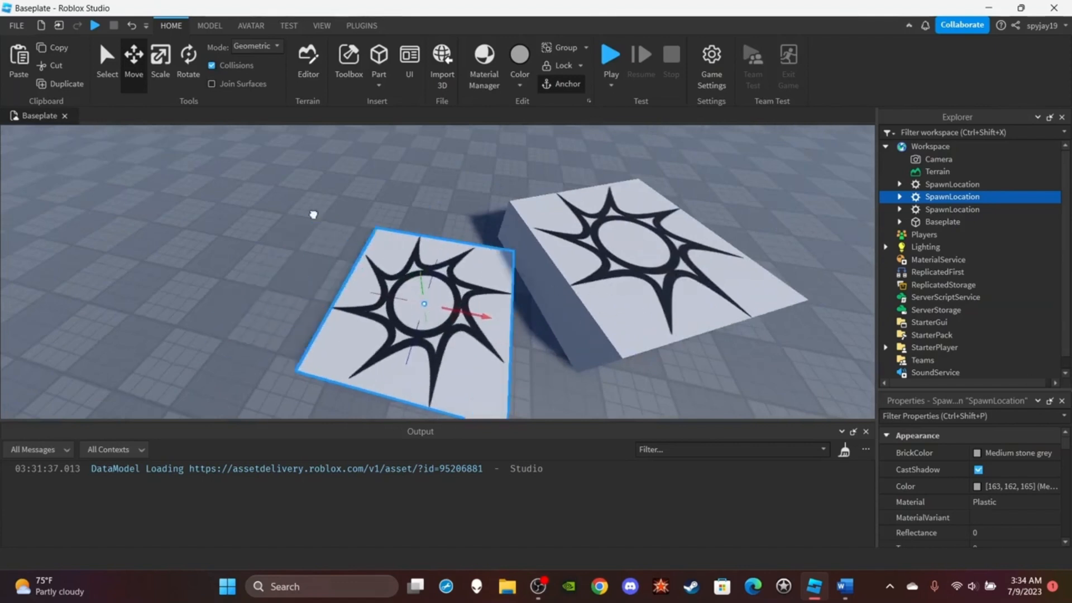
pyautogui.click(239, 67)
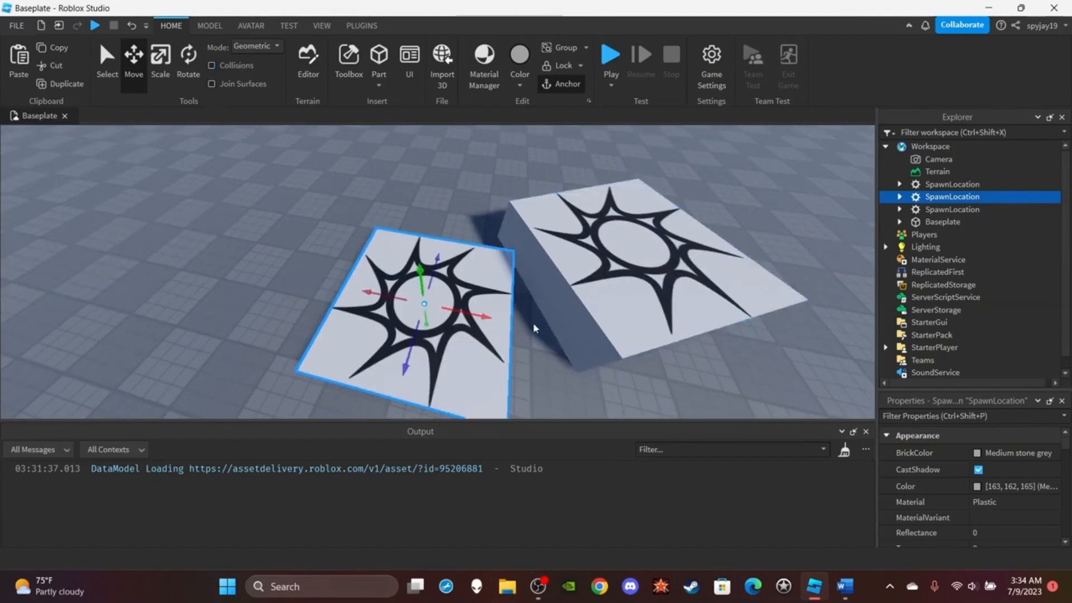
pyautogui.moveTo(481, 315); pyautogui.dragTo(428, 309)
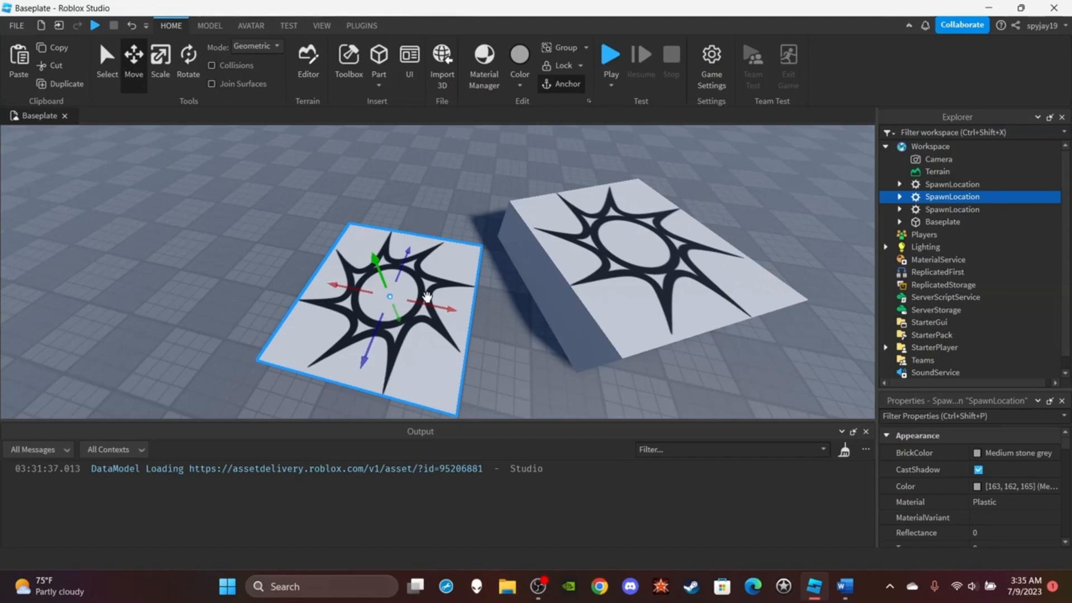
# Enable Join Surfaces and insert a block part onto the flat spawn location.
pyautogui.click(224, 87)
pyautogui.click(281, 166)
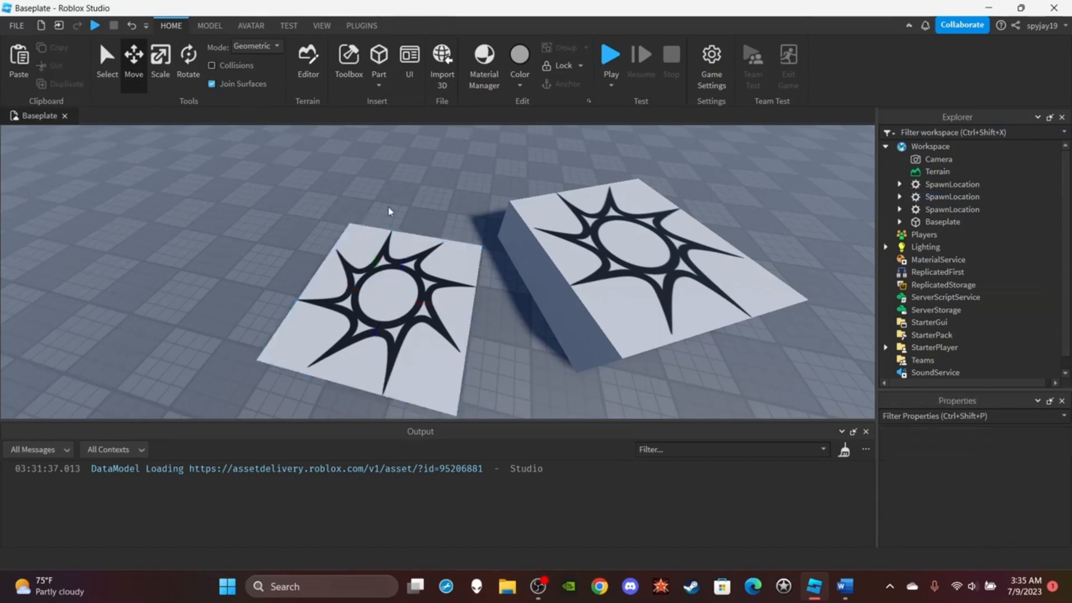
pyautogui.scroll(-3, 384, 204)
pyautogui.moveTo(384, 205); pyautogui.dragTo(386, 170, button='right')
pyautogui.click(390, 80)
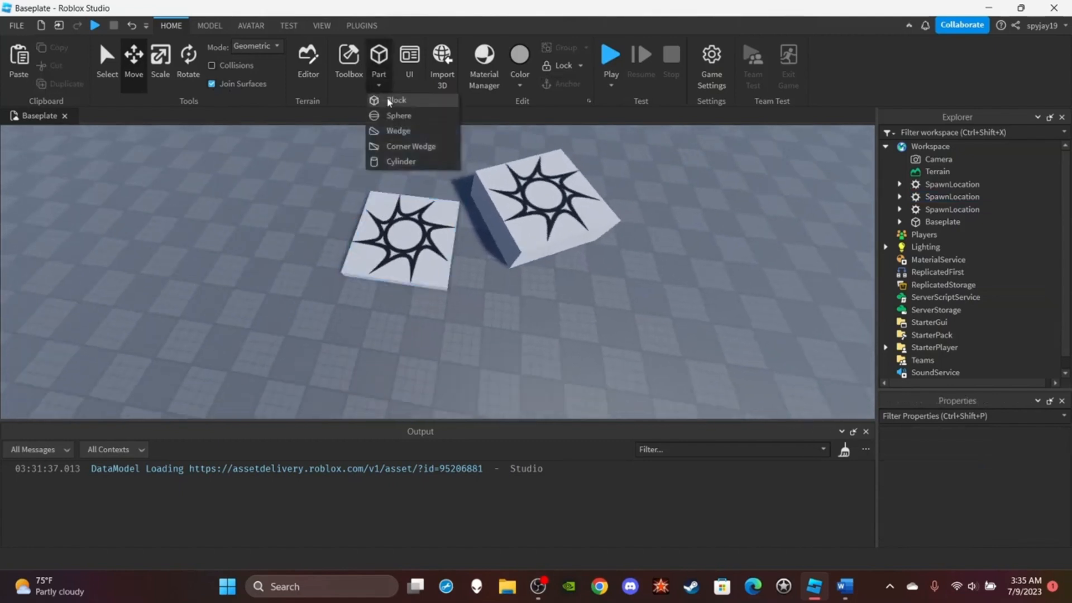
pyautogui.click(391, 100)
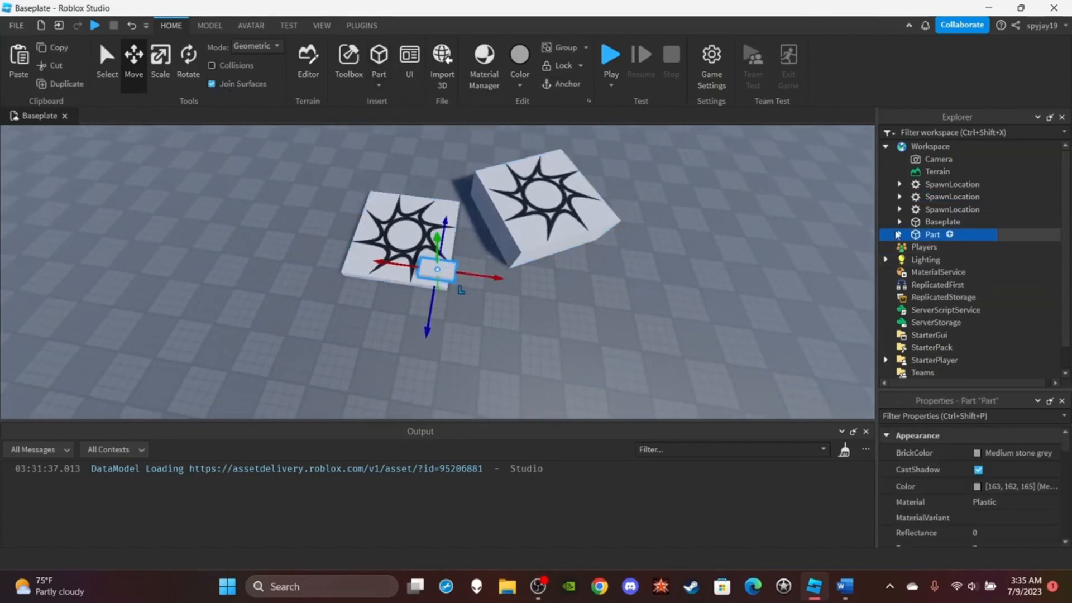
# Expand the new block part and examine the properties of its Weld.
pyautogui.click(900, 234)
pyautogui.click(948, 247)
pyautogui.moveTo(646, 344); pyautogui.dragTo(774, 419, button='right')
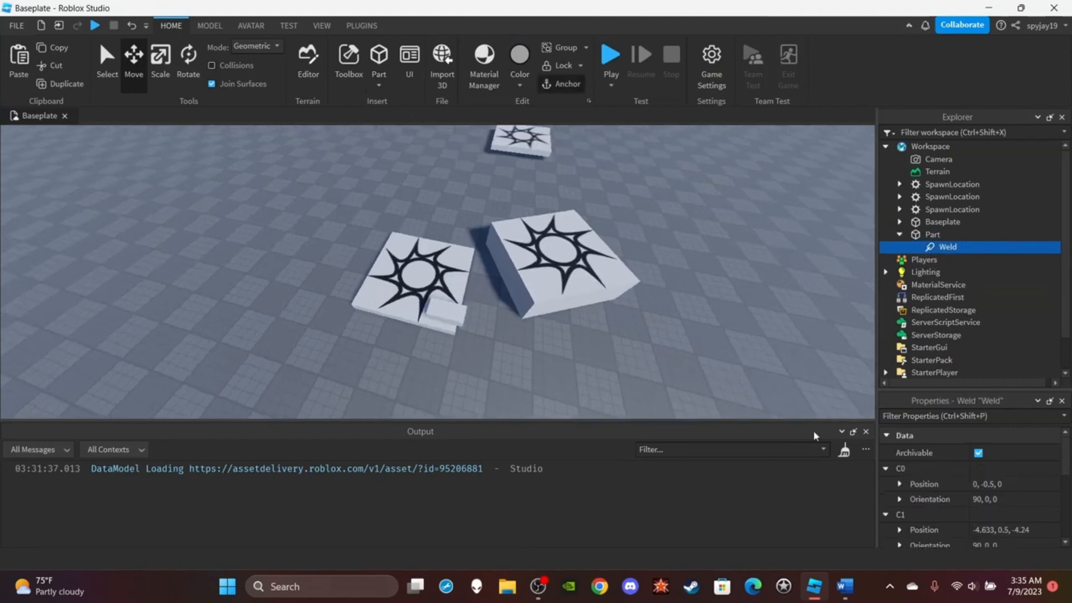
pyautogui.scroll(-3, 972, 480)
pyautogui.scroll(-2, 979, 507)
pyautogui.scroll(4, 979, 508)
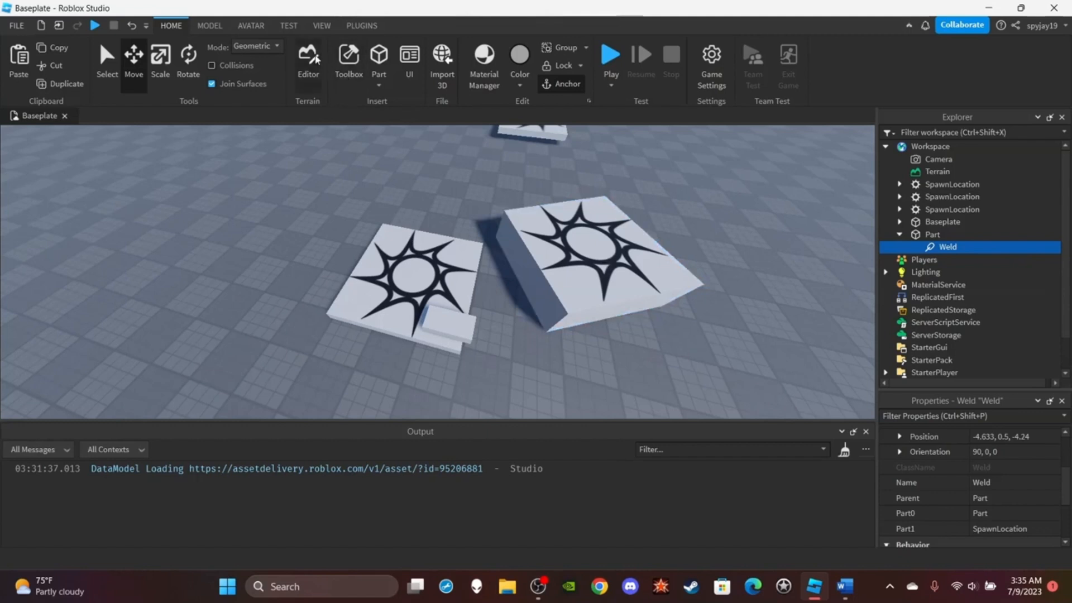
# Open the Terrain Editor and review the terrain generation settings and the region tools.
pyautogui.click(308, 58)
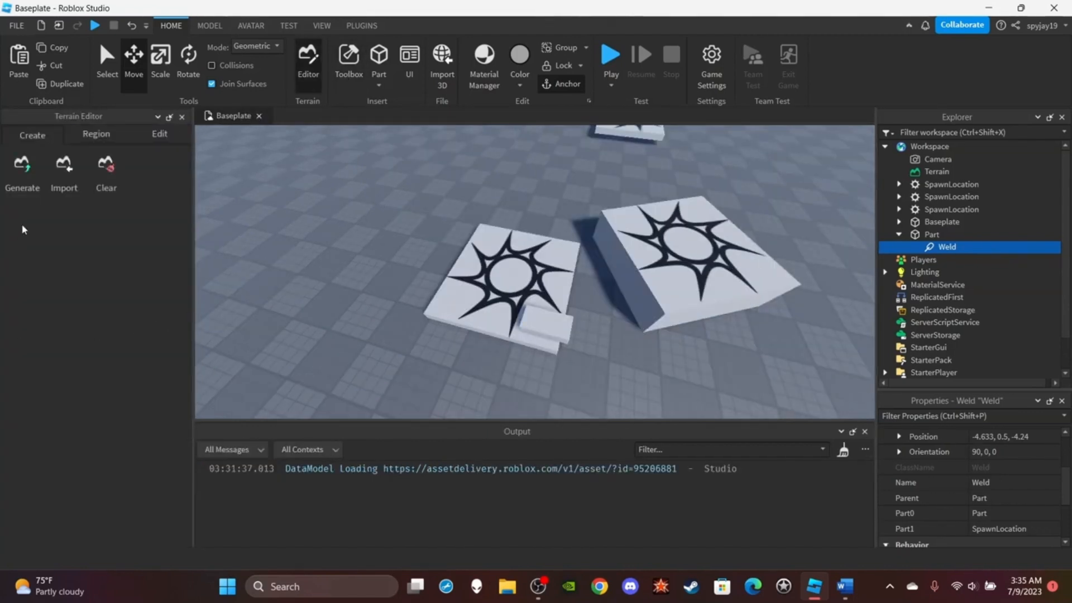
pyautogui.click(22, 168)
pyautogui.scroll(-3, 120, 385)
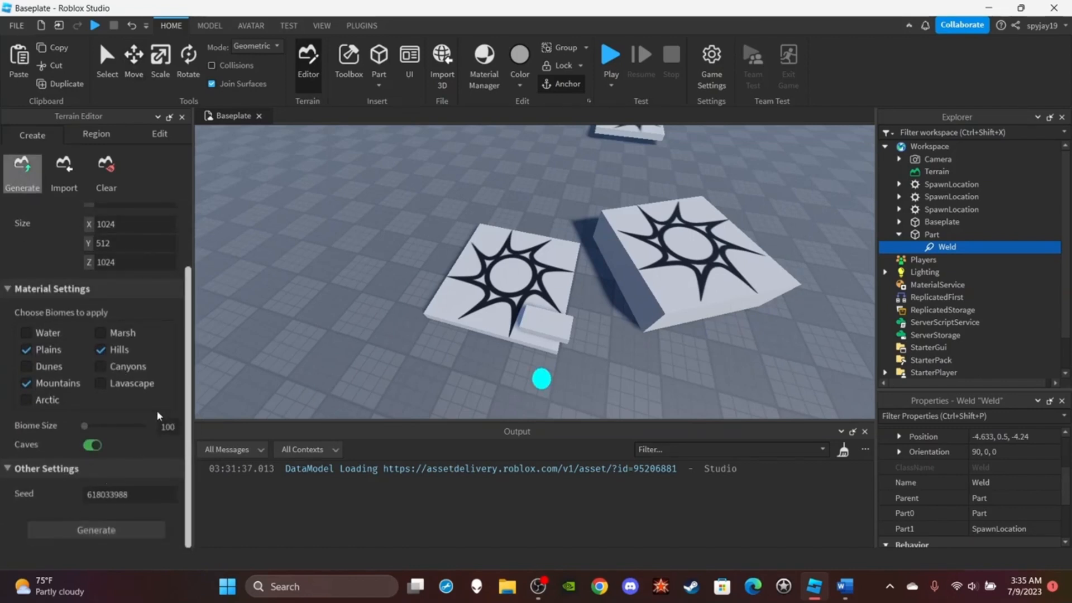
pyautogui.click(106, 138)
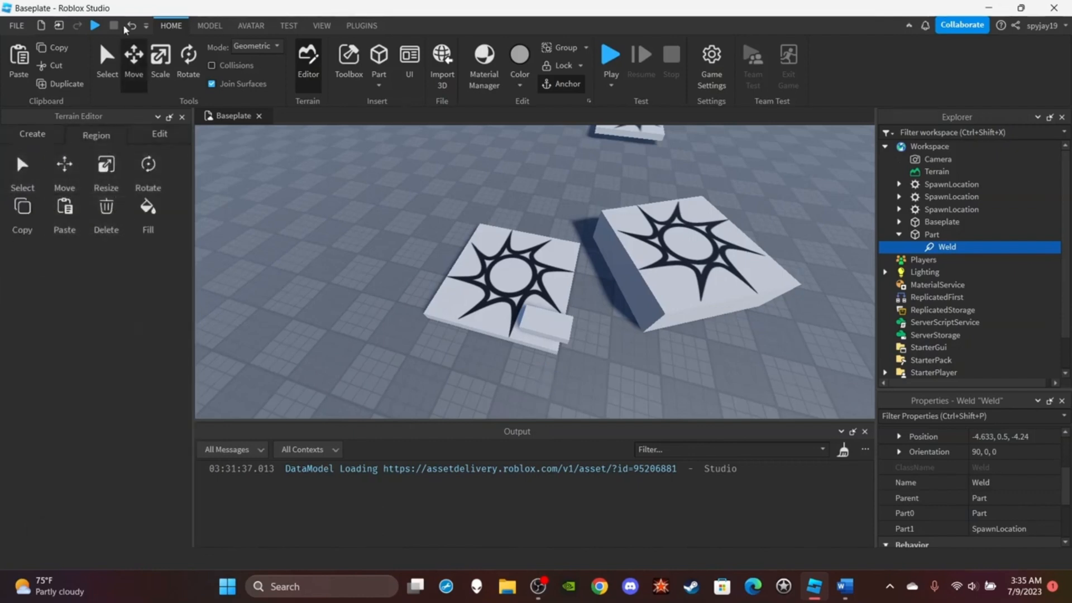
# Review the terrain editing tools such as Grow, Erode and Smooth, and close the Terrain Editor.
pyautogui.click(157, 137)
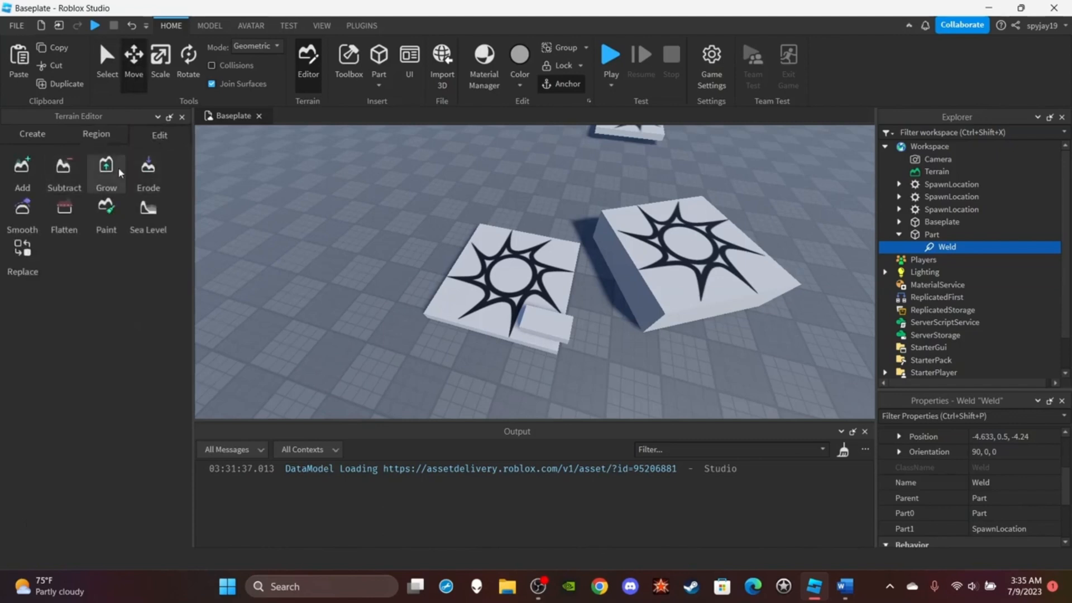
pyautogui.click(181, 117)
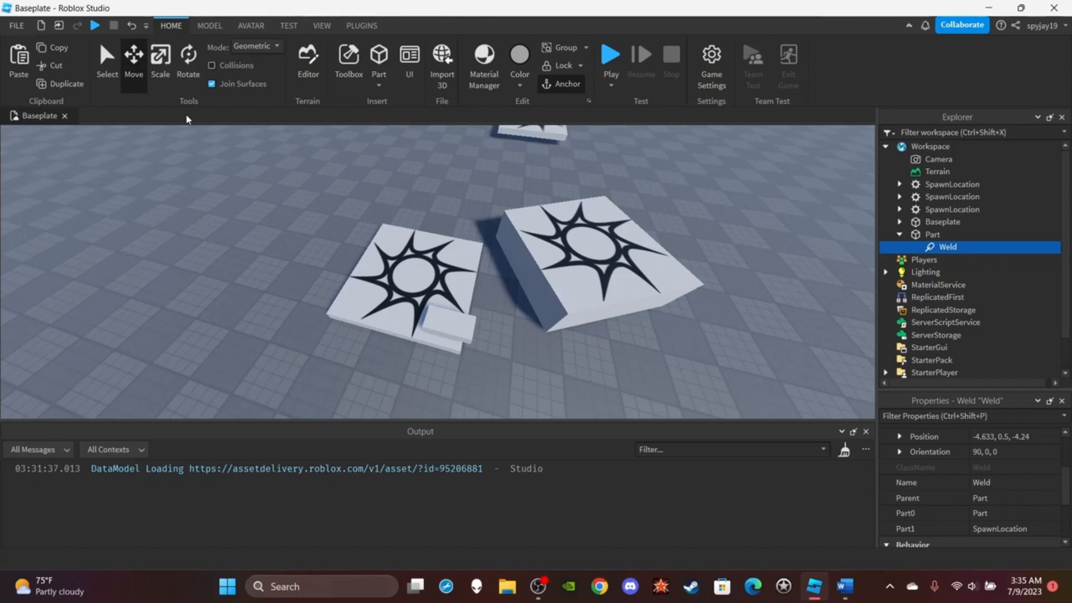
# Open the Toolbox and browse the marketplace models through the Categories, Trending and Essential sections.
pyautogui.click(347, 78)
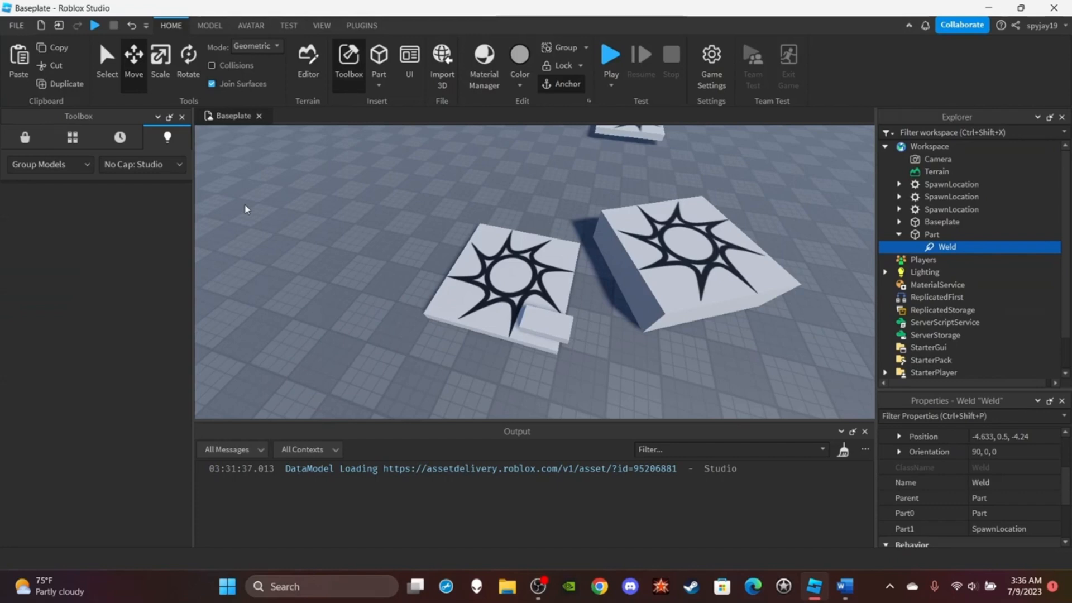
pyautogui.click(37, 136)
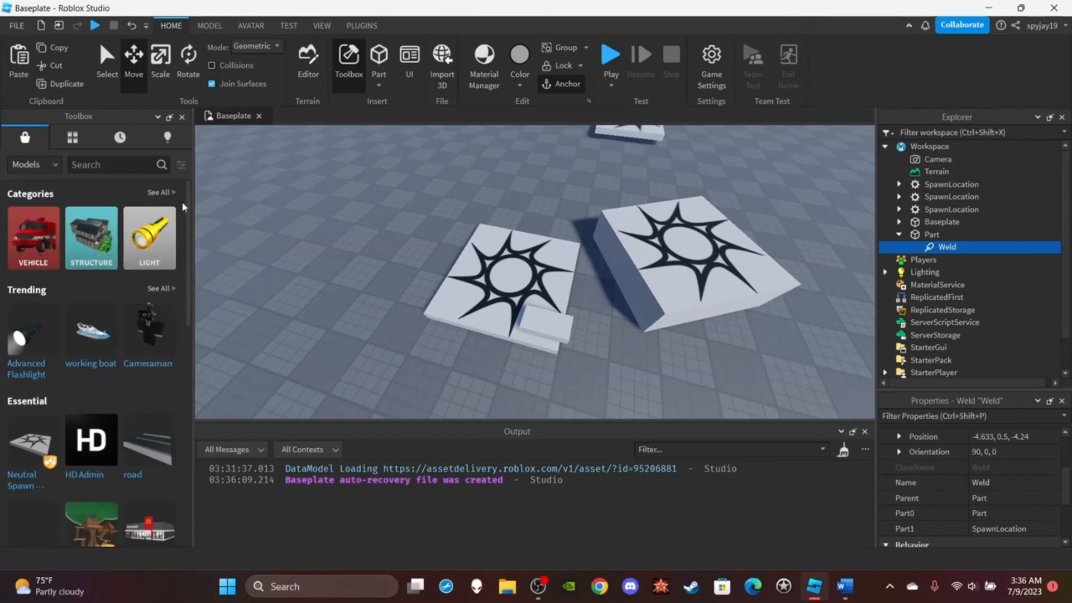
pyautogui.scroll(-3, 67, 290)
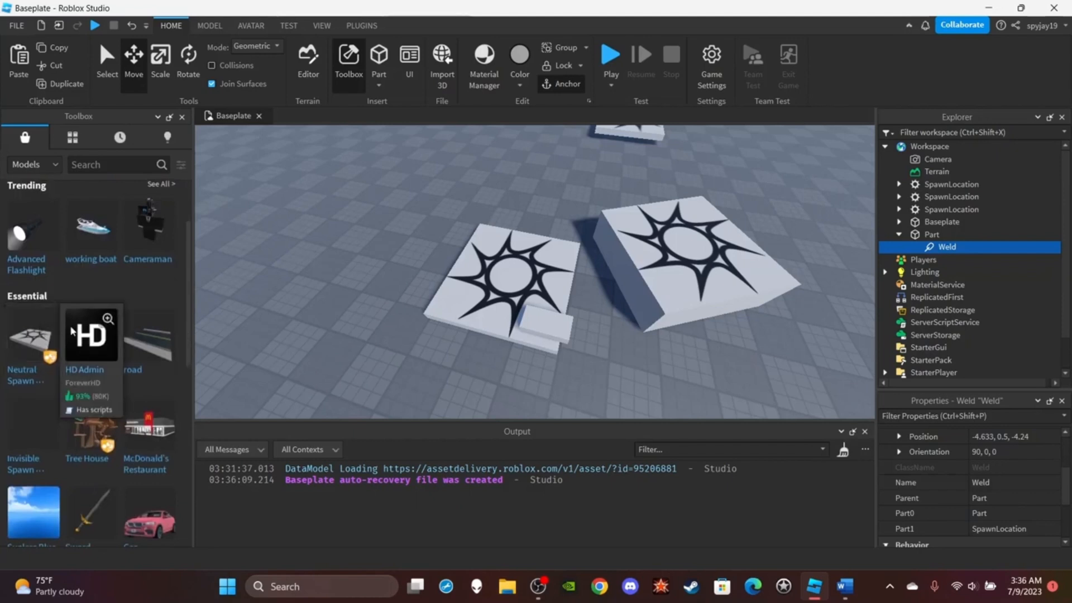
pyautogui.scroll(-3, 89, 352)
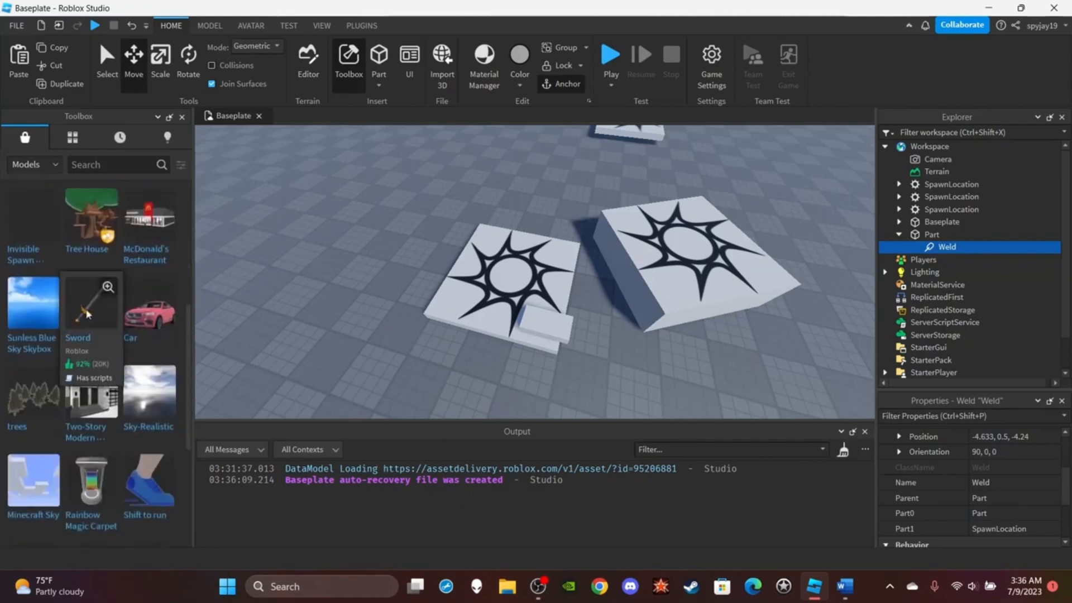
pyautogui.scroll(-5, 123, 302)
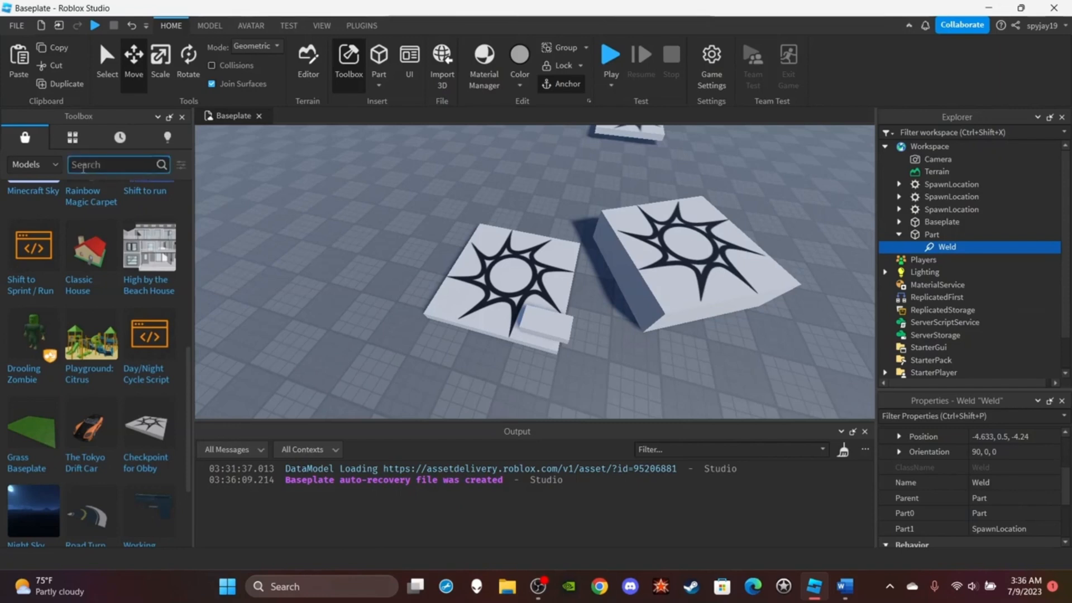
# Look through the Toolbox's inventory with its asset types, the recent models and the created models.
pyautogui.click(72, 147)
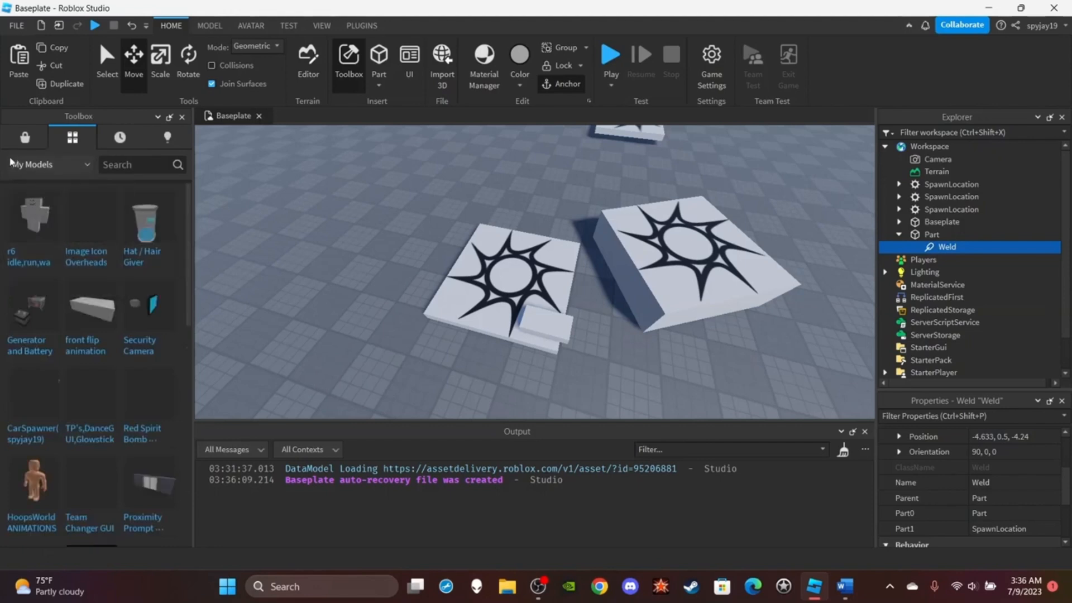
pyautogui.click(29, 168)
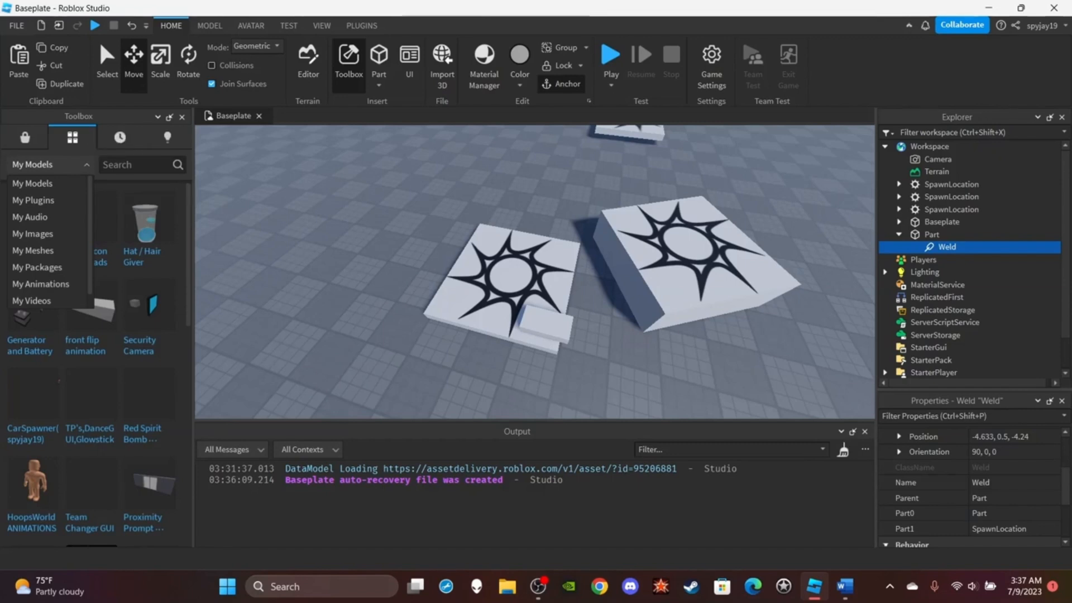
pyautogui.click(117, 138)
pyautogui.click(119, 138)
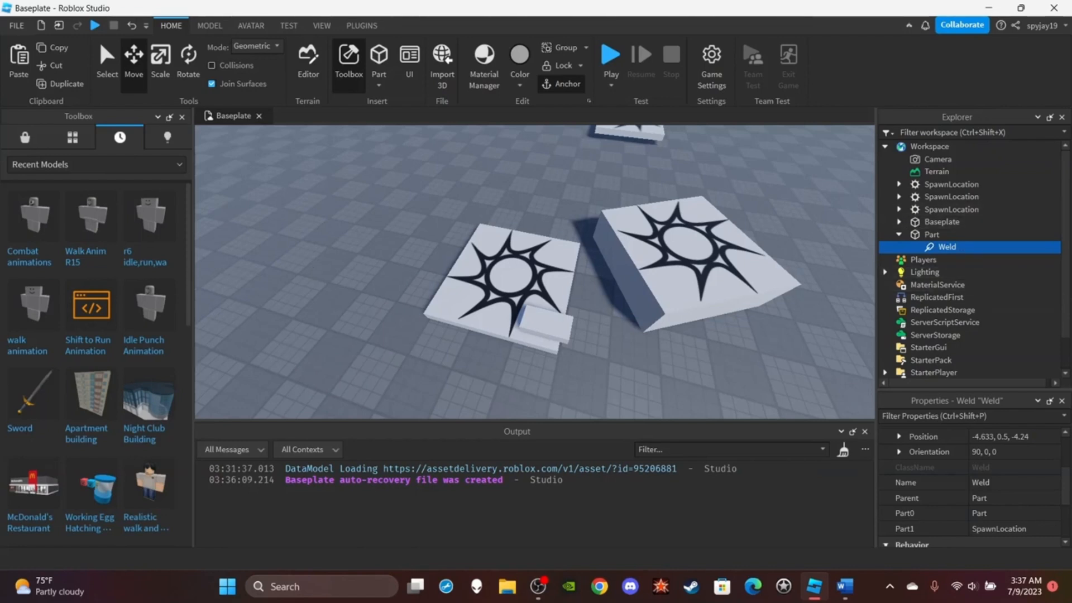
pyautogui.click(174, 139)
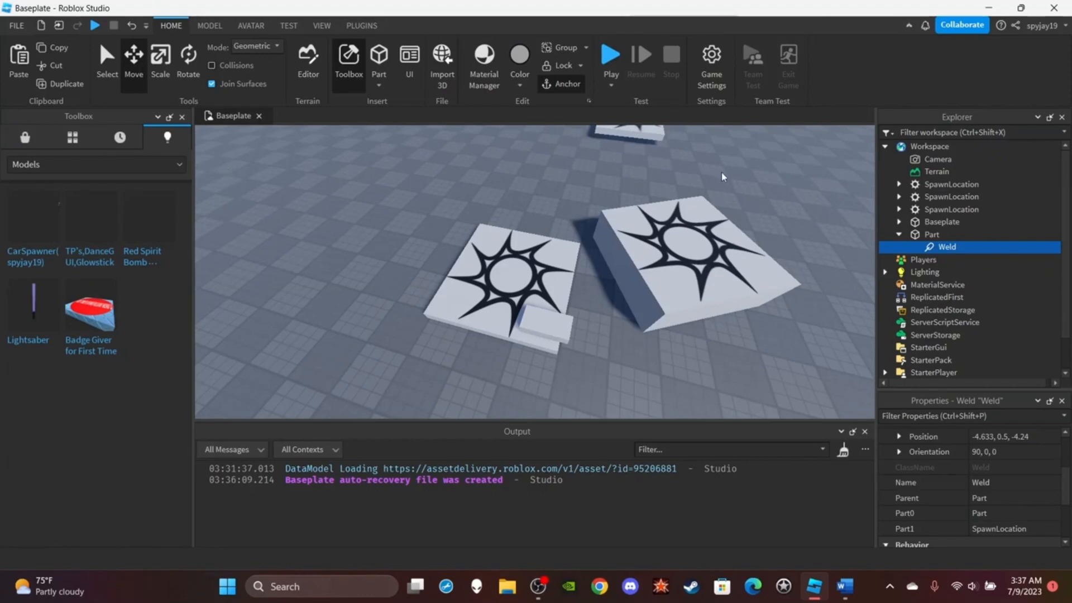
# Insert a wedge part onto the flat spawn location and a corner wedge on the baseplate beside it.
pyautogui.click(385, 78)
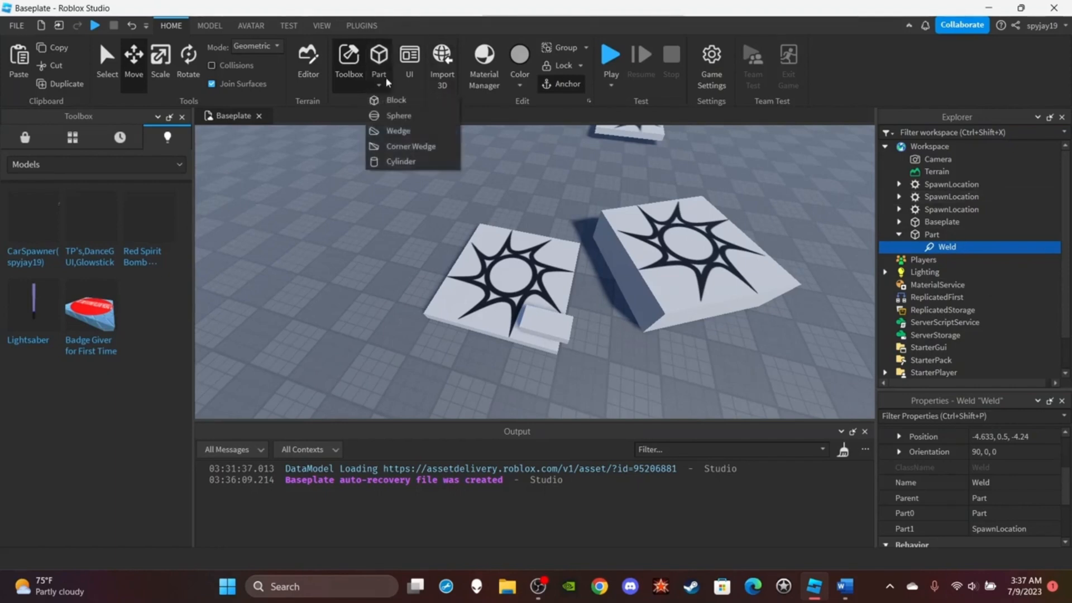
pyautogui.click(400, 131)
pyautogui.moveTo(459, 184); pyautogui.dragTo(459, 185, button='right')
pyautogui.press('w')
pyautogui.click(377, 84)
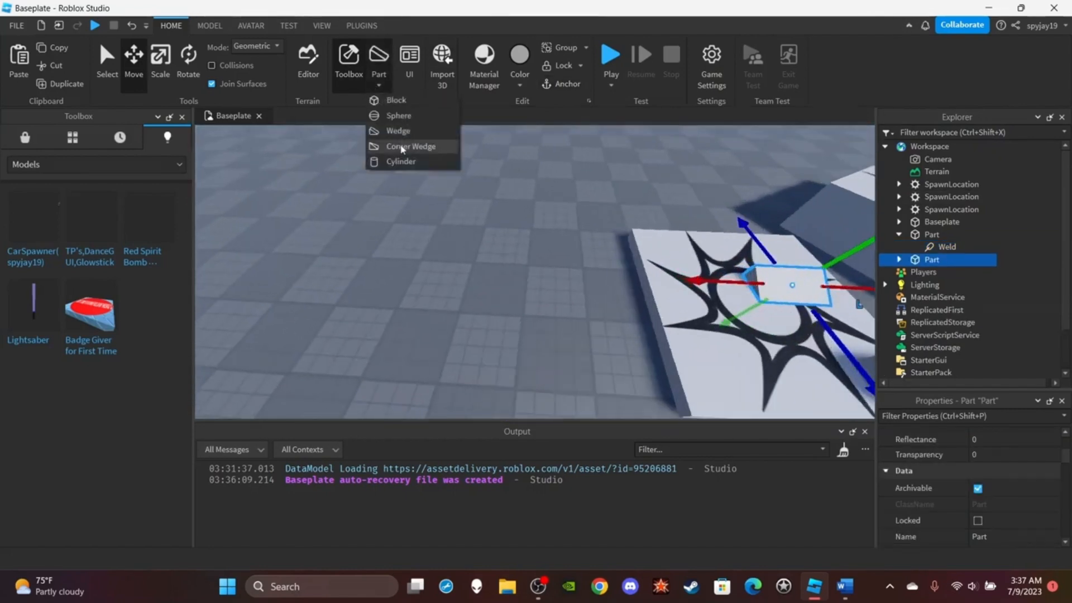
pyautogui.click(403, 147)
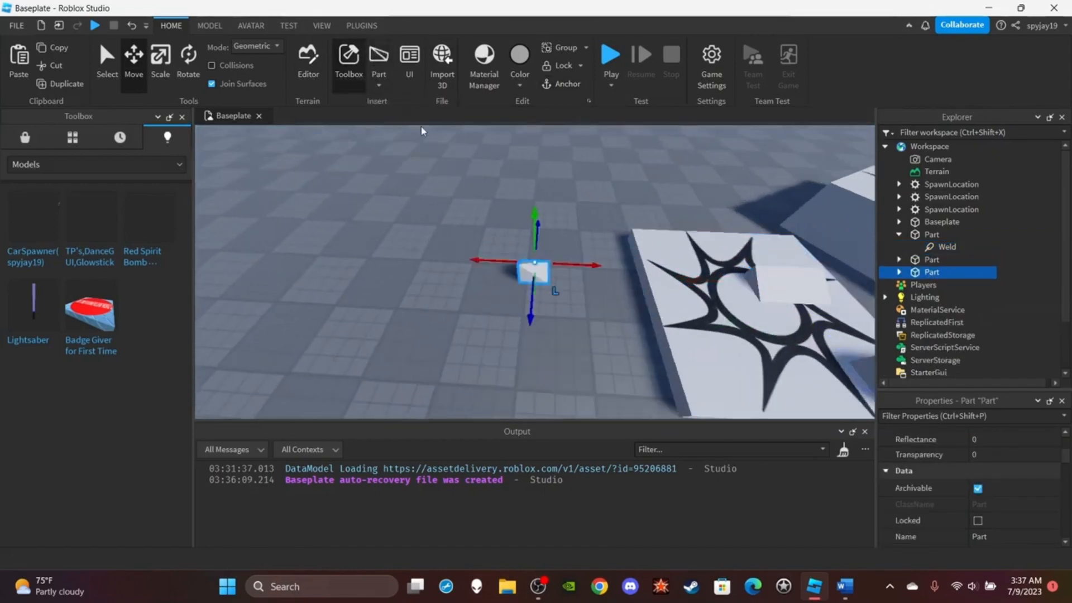
pyautogui.moveTo(414, 135); pyautogui.dragTo(413, 135, button='right')
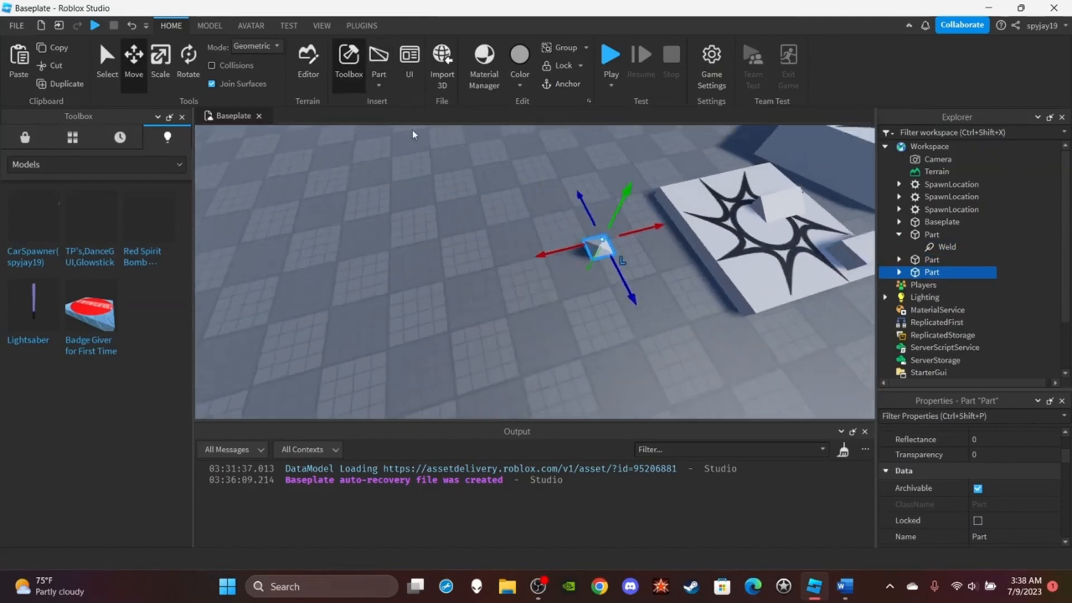
# Insert a second corner wedge farther from the flat spawn location and a block part on top of it.
pyautogui.click(381, 75)
pyautogui.click(378, 78)
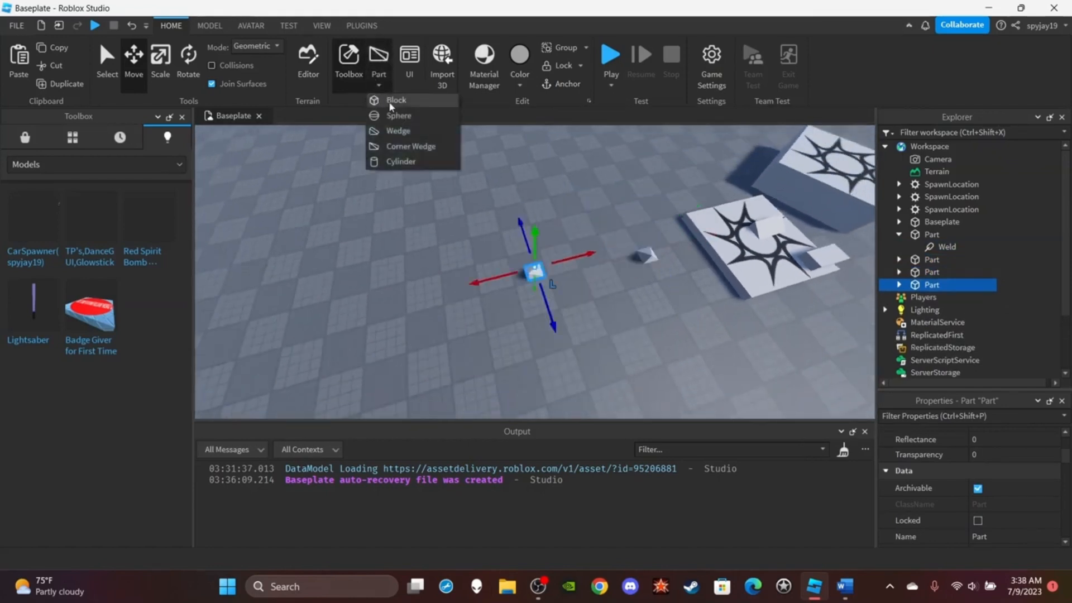
pyautogui.click(385, 101)
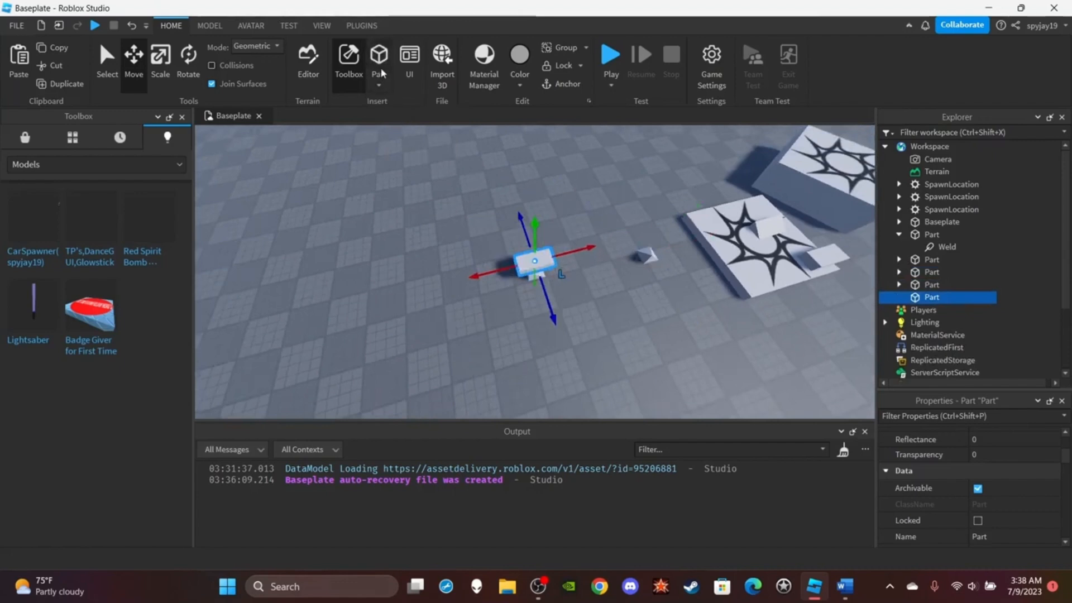
pyautogui.moveTo(479, 239); pyautogui.dragTo(482, 237, button='right')
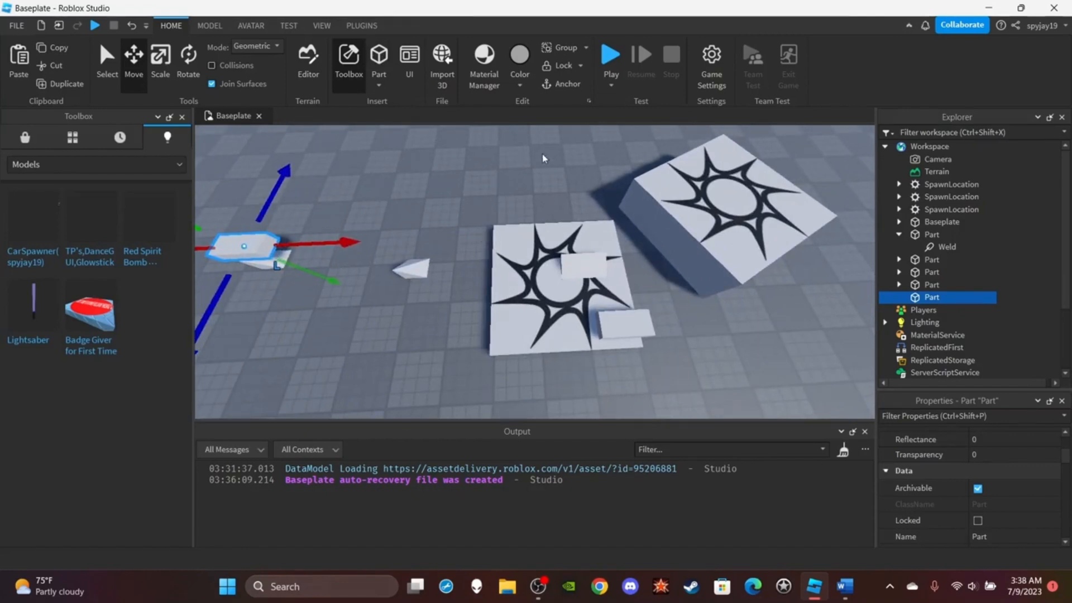
# View the UI creation tools, close the Toolbox and return to the Home tools.
pyautogui.click(409, 59)
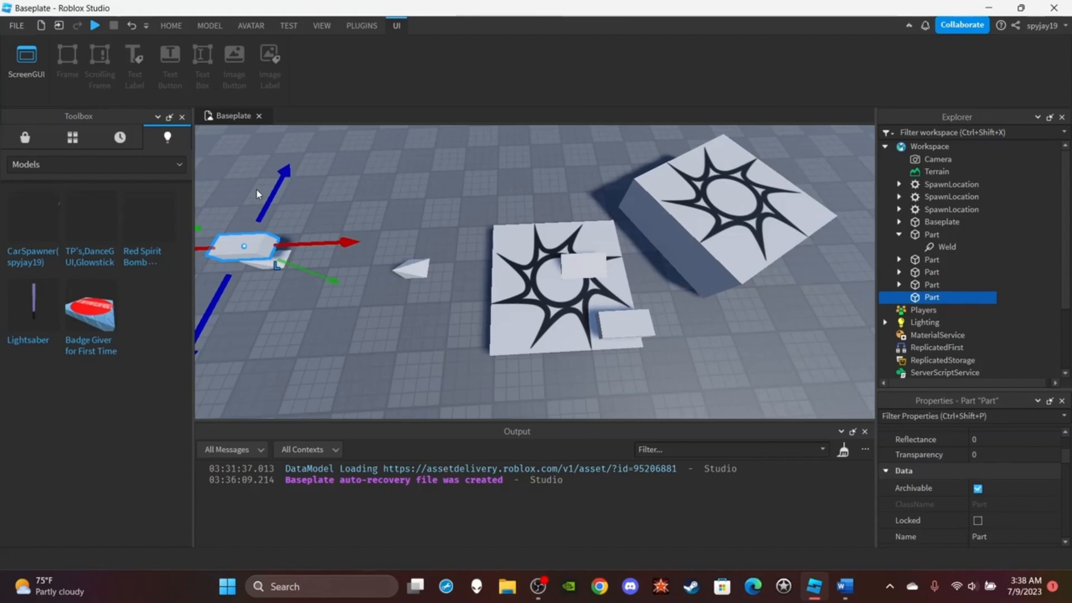
pyautogui.click(183, 116)
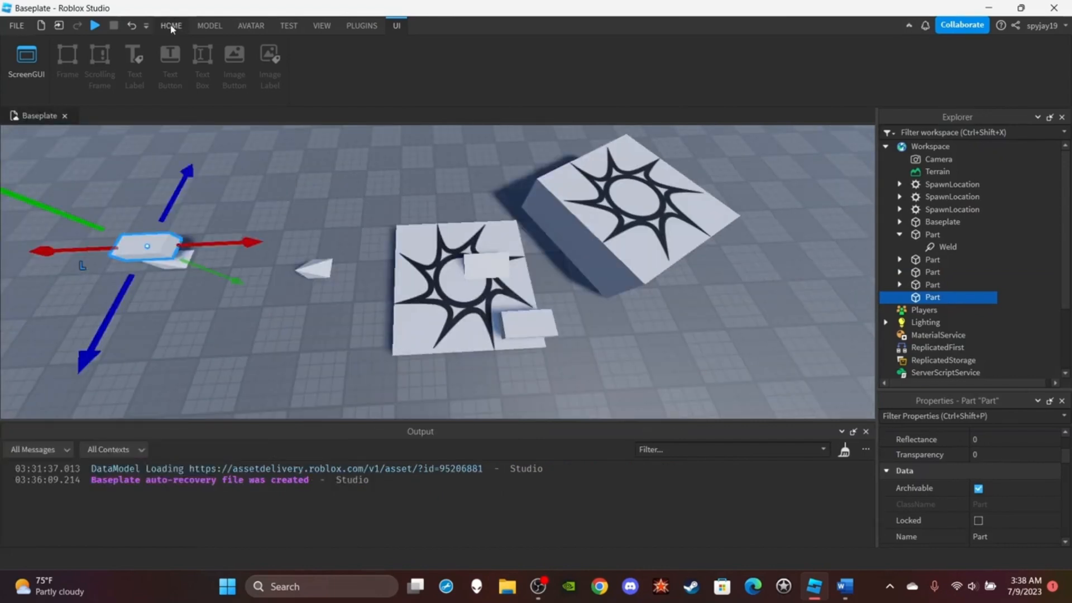
pyautogui.click(171, 25)
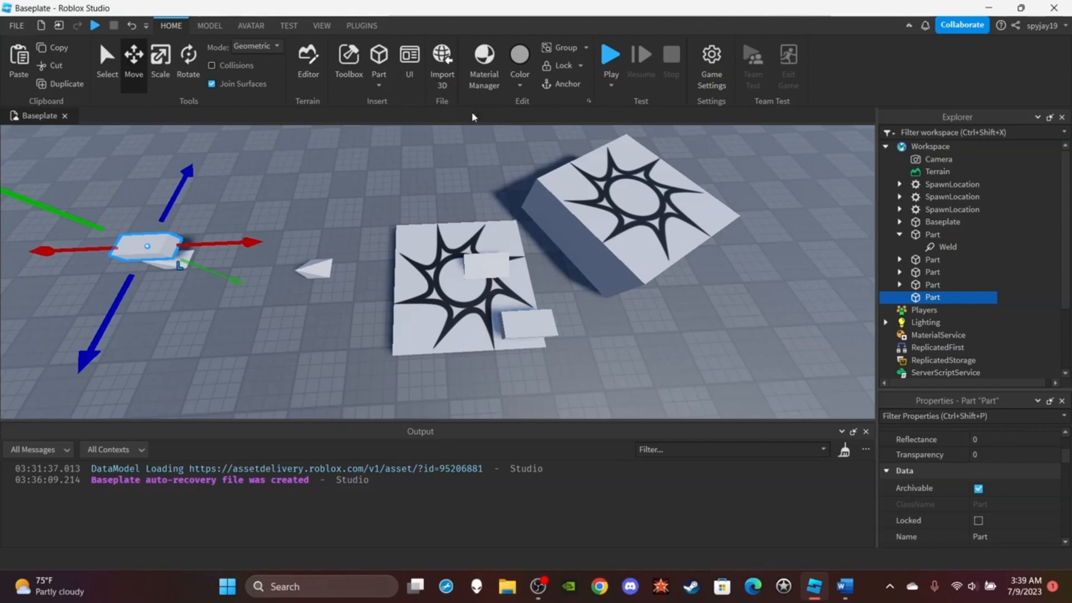
# Select the thick spawn location, browse the available materials in the Material Manager and close it.
pyautogui.click(480, 83)
pyautogui.moveTo(608, 208); pyautogui.dragTo(675, 229, button='right')
pyautogui.click(569, 201)
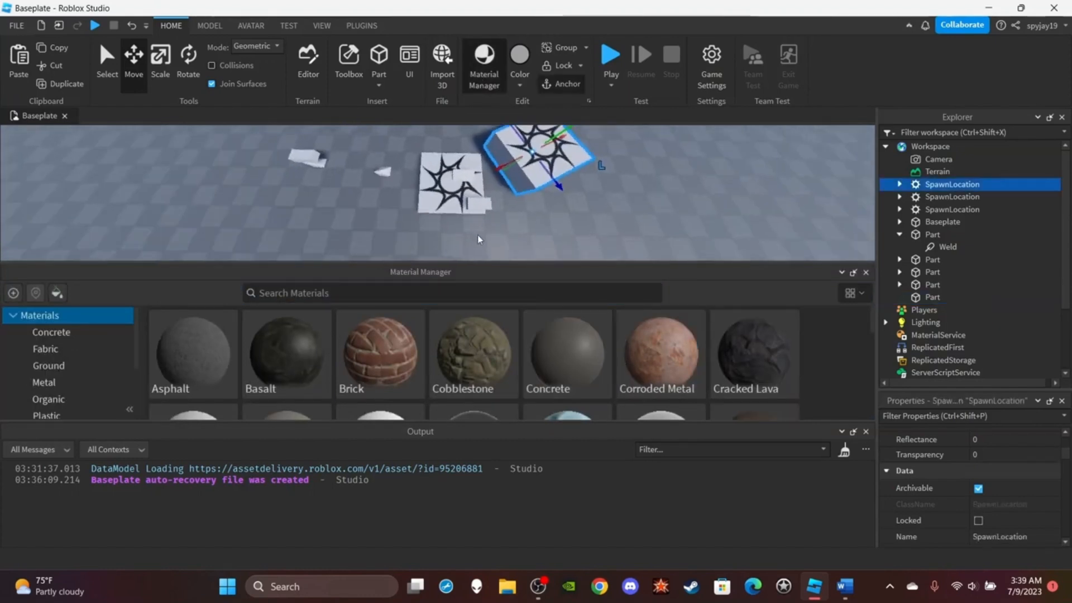
pyautogui.scroll(-3, 415, 355)
pyautogui.scroll(-3, 415, 356)
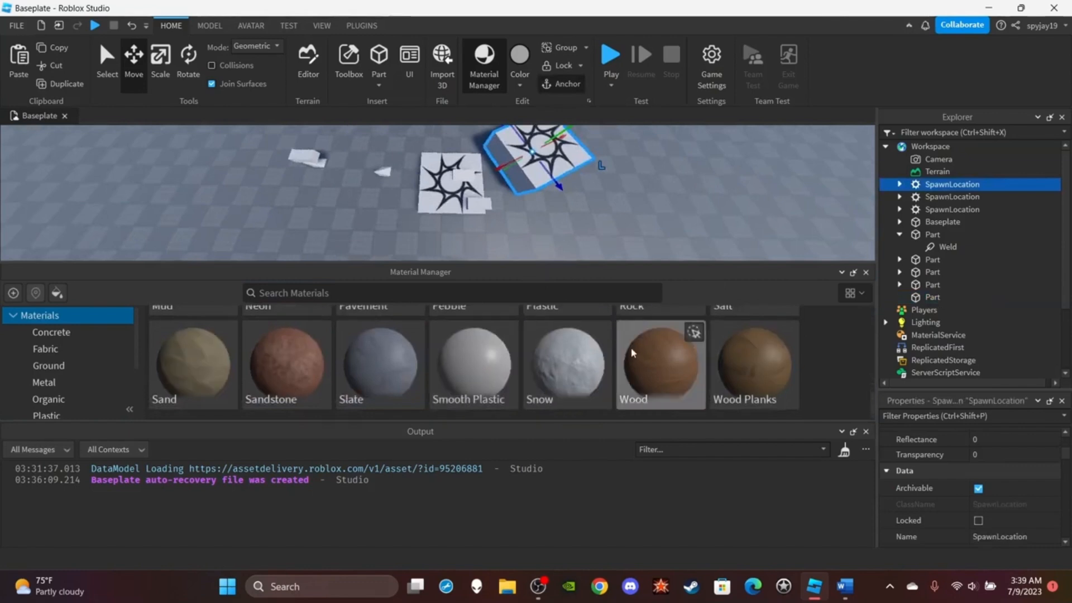
pyautogui.click(866, 274)
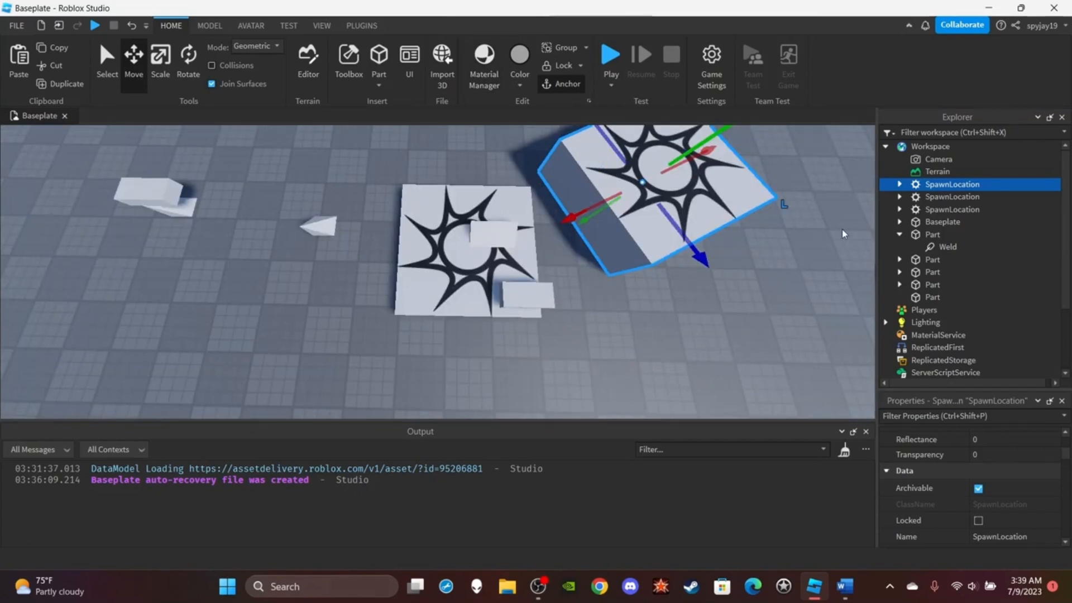
# Select the single corner wedge near the flat spawn location, examine its appearance properties and deselect it.
pyautogui.moveTo(488, 266); pyautogui.dragTo(601, 236, button='right')
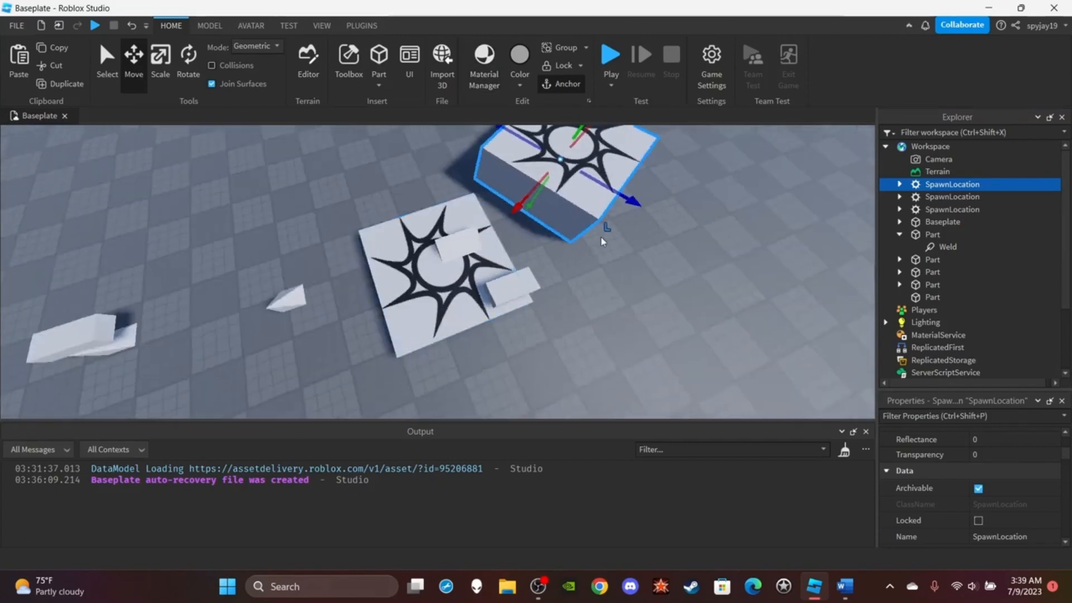
pyautogui.click(601, 237)
pyautogui.scroll(-5, 476, 248)
pyautogui.scroll(5, 429, 301)
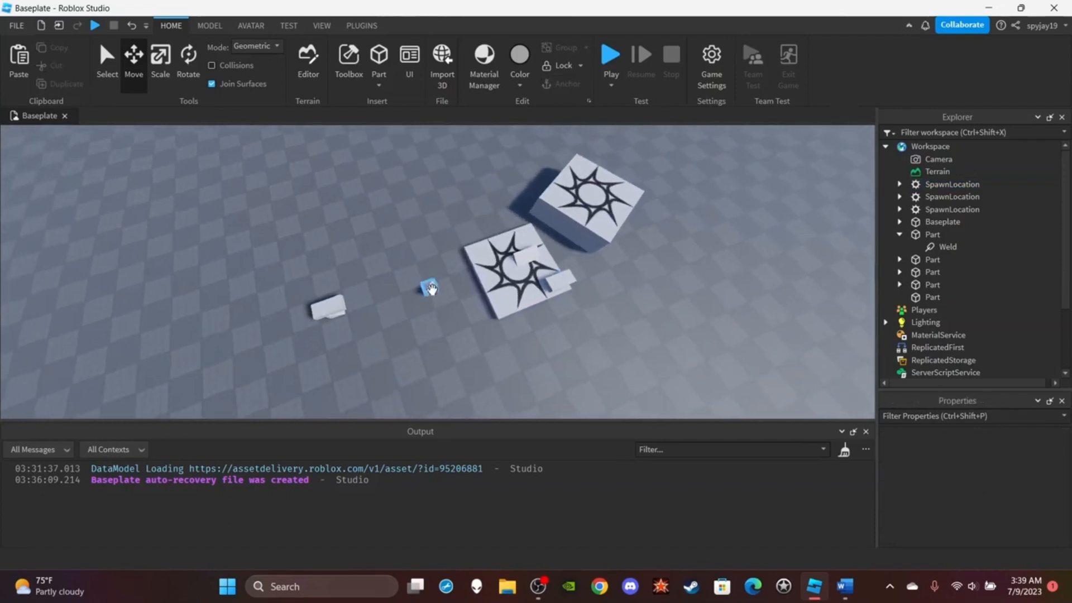
pyautogui.click(422, 295)
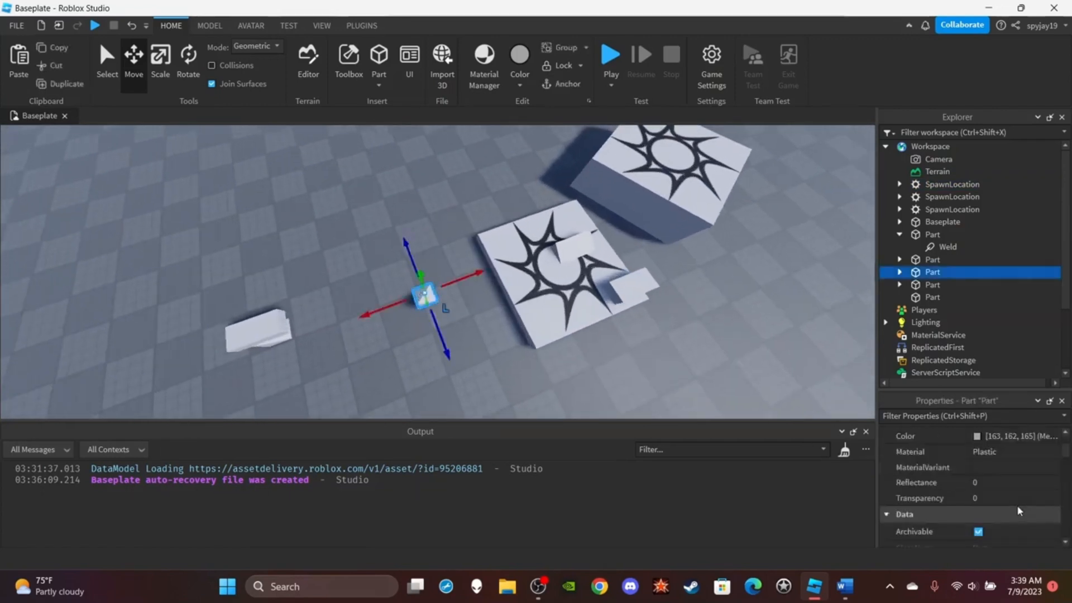
pyautogui.scroll(1, 1017, 505)
pyautogui.click(459, 223)
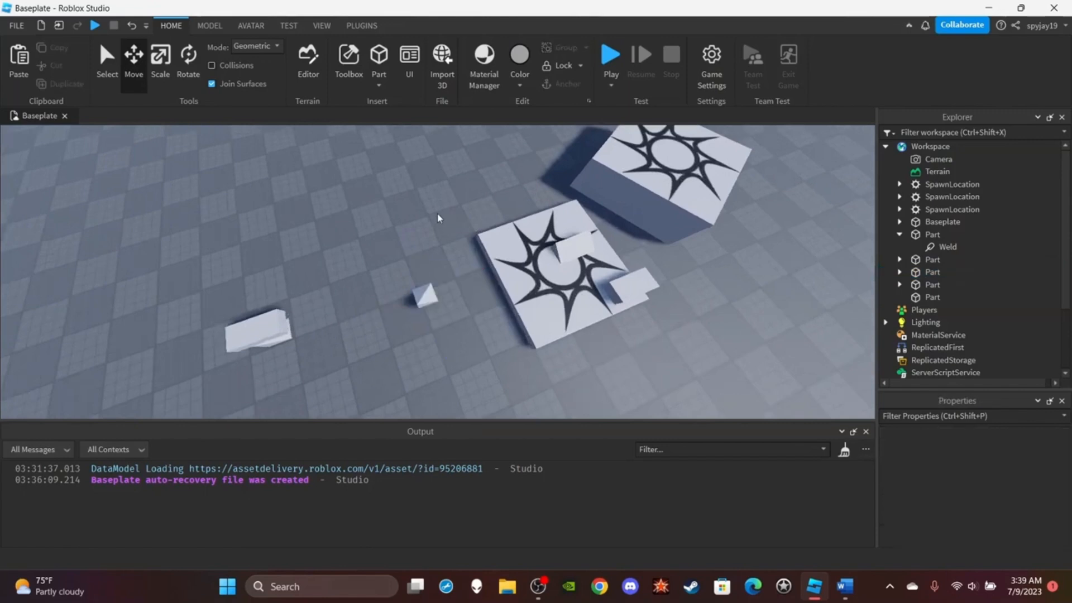
# Choose Really red as the part color and insert a block part on an empty area of the baseplate.
pyautogui.press('s')
pyautogui.press('d')
pyautogui.click(519, 86)
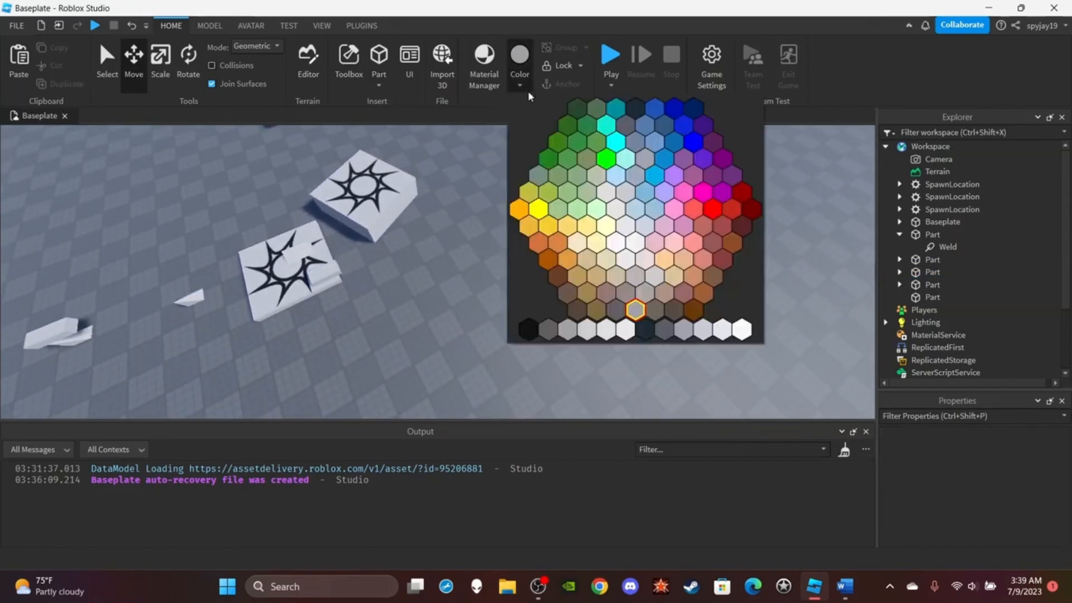
pyautogui.click(732, 209)
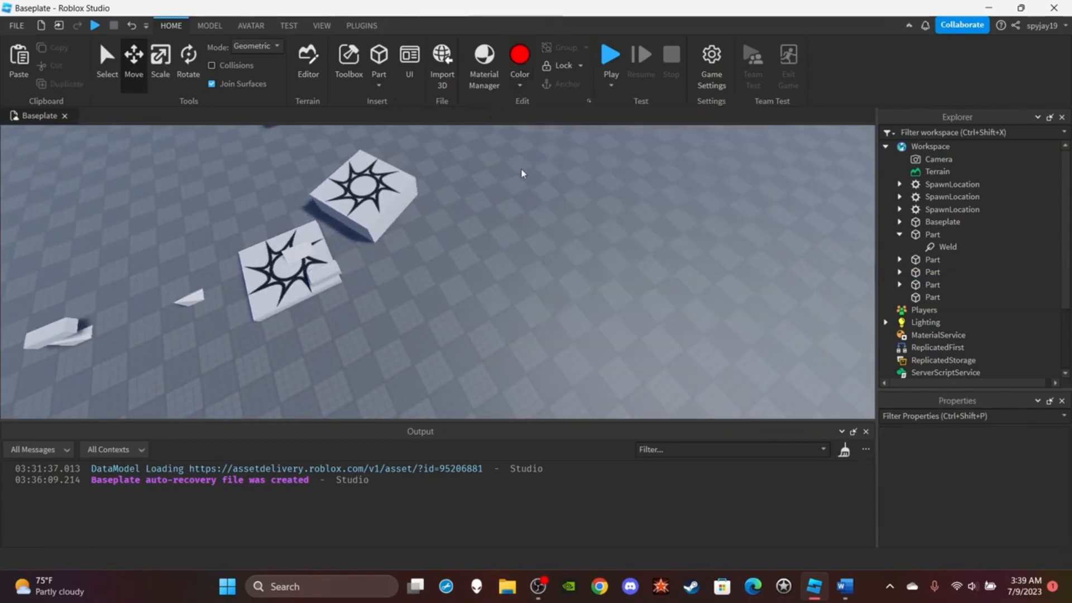
pyautogui.press('d')
pyautogui.click(379, 84)
pyautogui.click(394, 104)
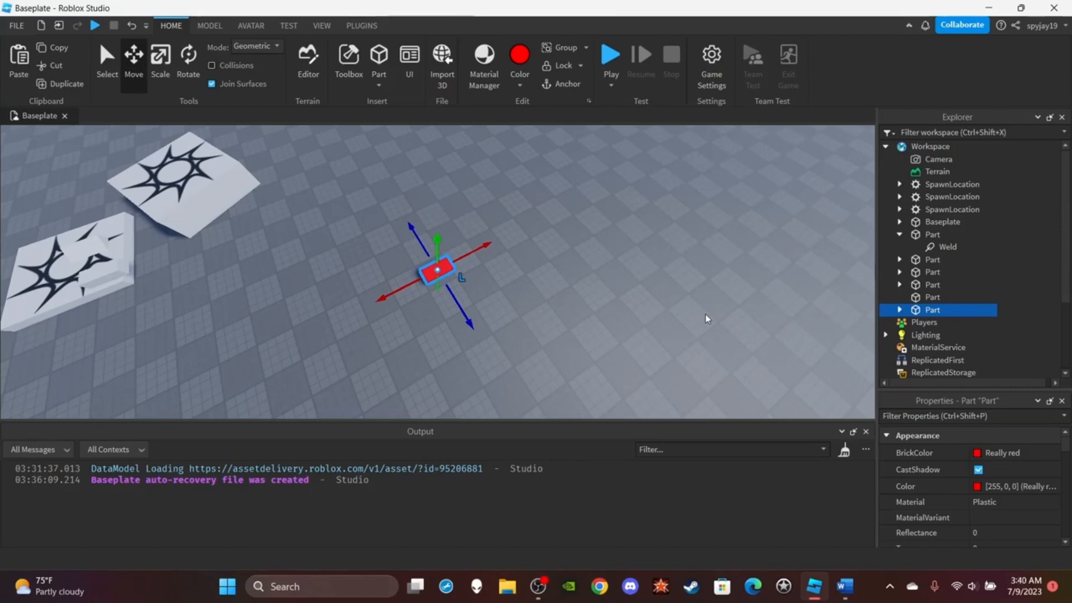
# Select the thick tilted spawn location together with the red block part, view the available grouping commands and clear the selection.
pyautogui.click(610, 287)
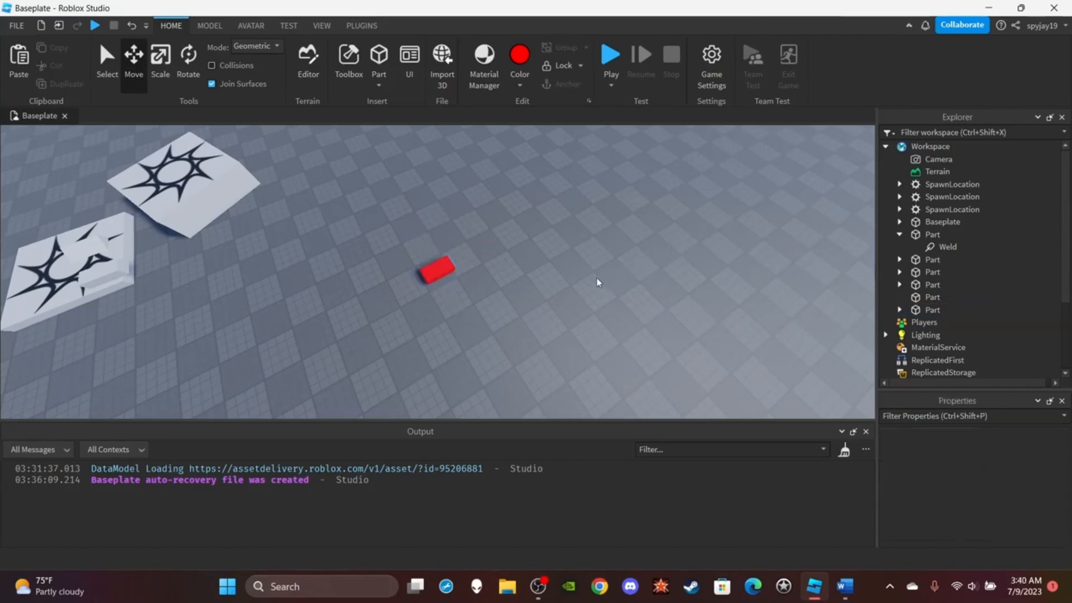
pyautogui.press('w')
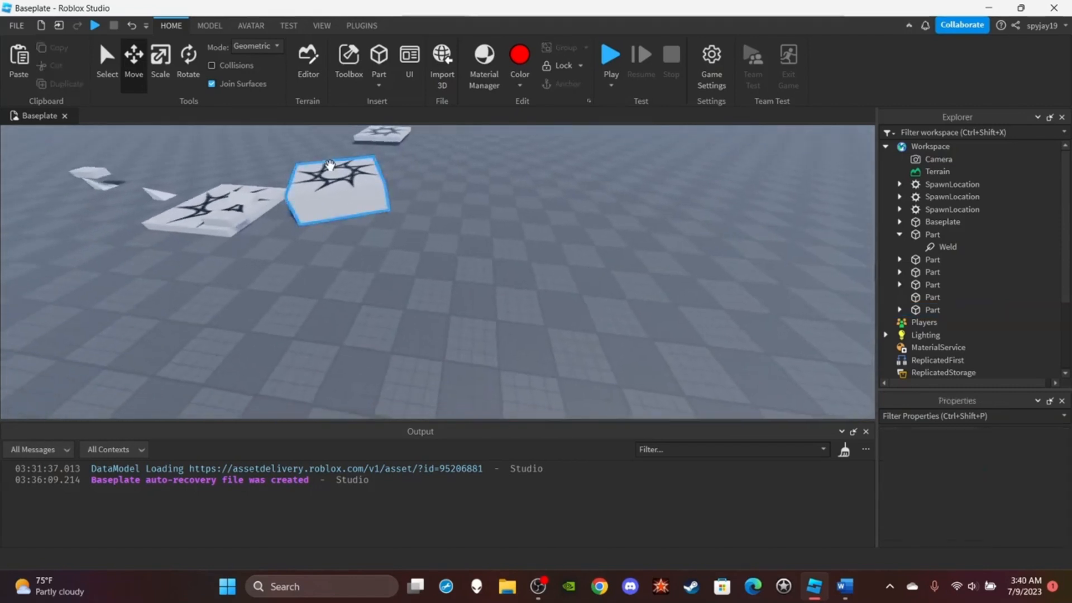
pyautogui.click(375, 192)
pyautogui.press('d')
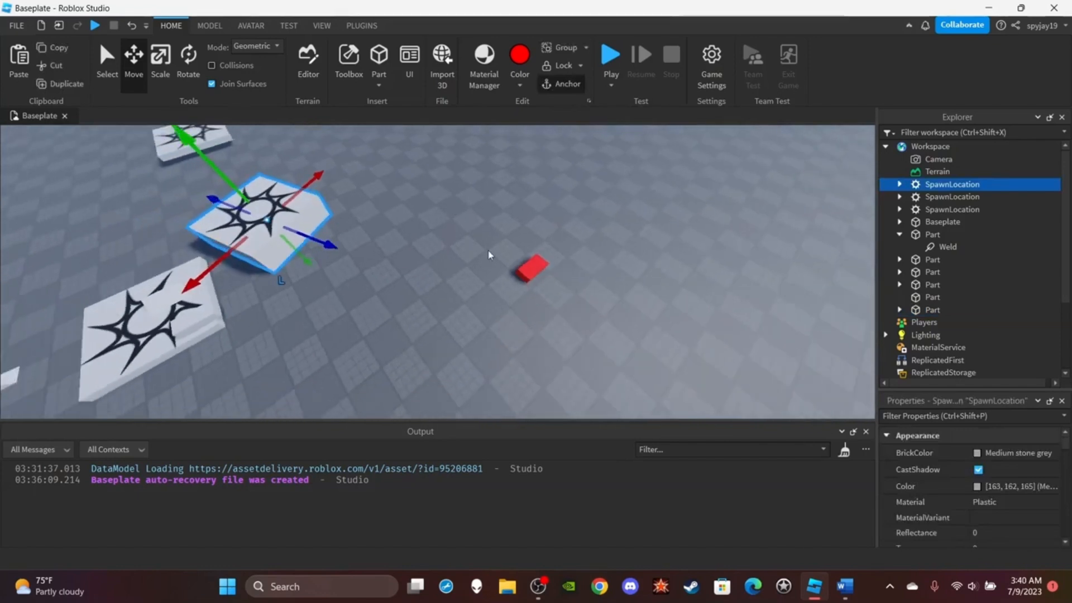
pyautogui.keyDown('ctrl'); pyautogui.click(530, 270); pyautogui.keyUp('ctrl')
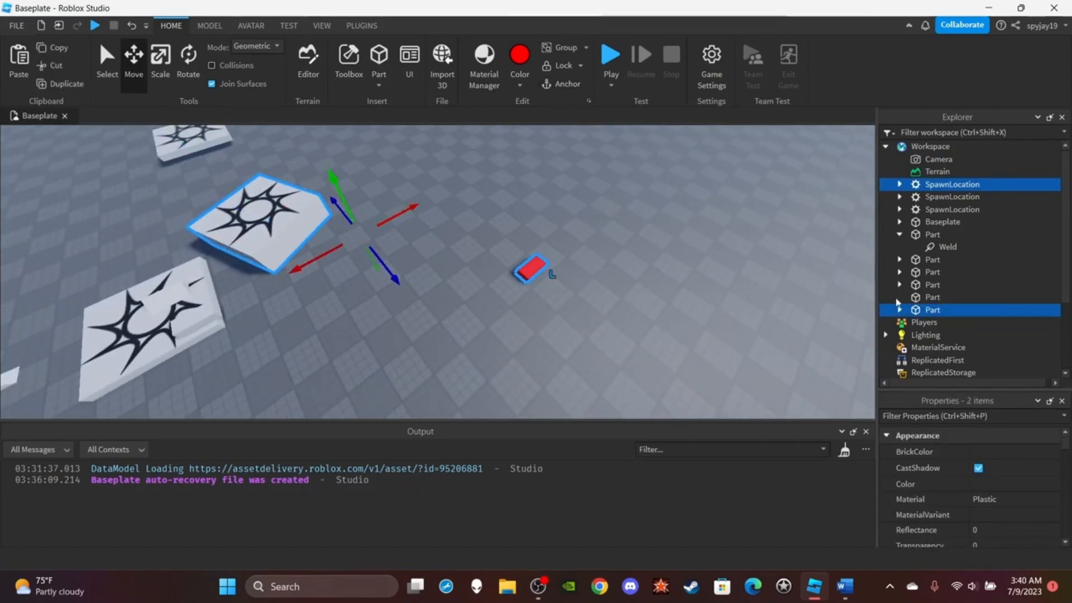
pyautogui.rightClick(940, 194)
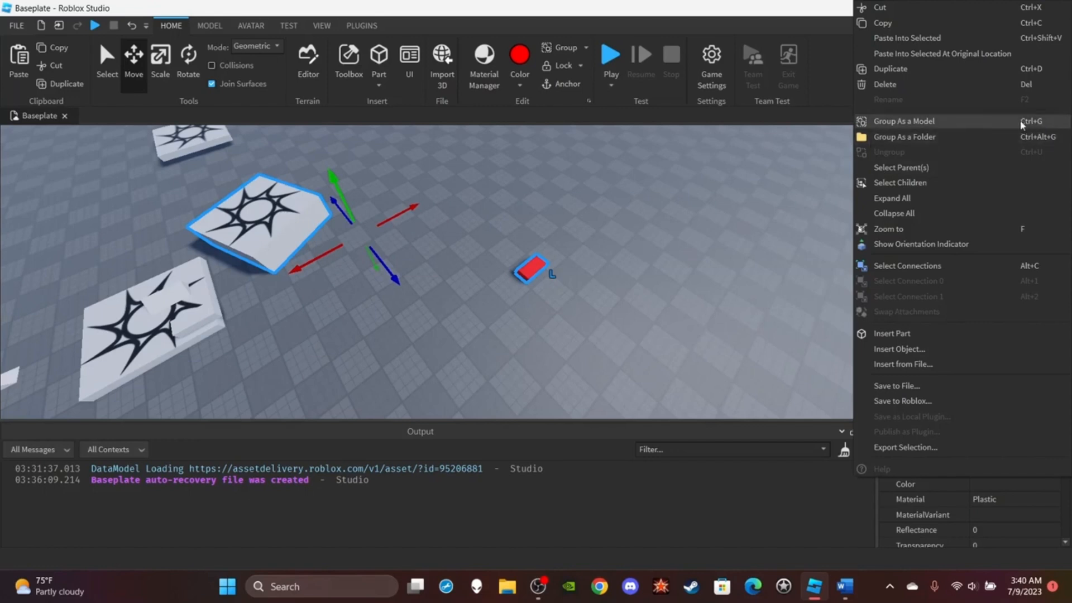
pyautogui.click(759, 254)
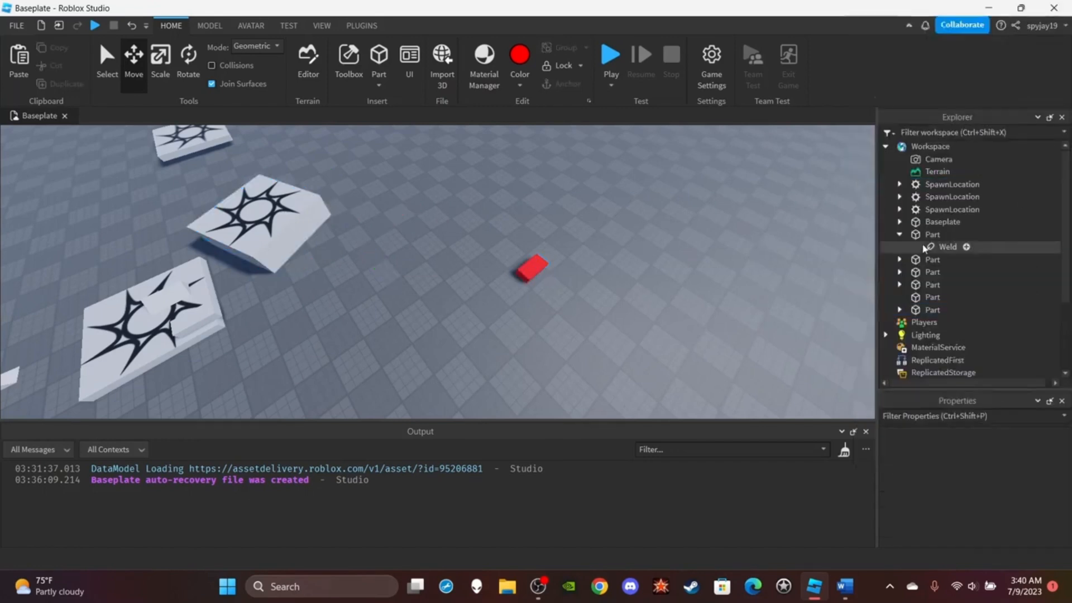
# Group two of the spawn locations as a model, expand it to view its contents, undo the grouping and deselect.
pyautogui.click(975, 198)
pyautogui.keyDown('ctrl'); pyautogui.click(952, 210); pyautogui.keyUp('ctrl')
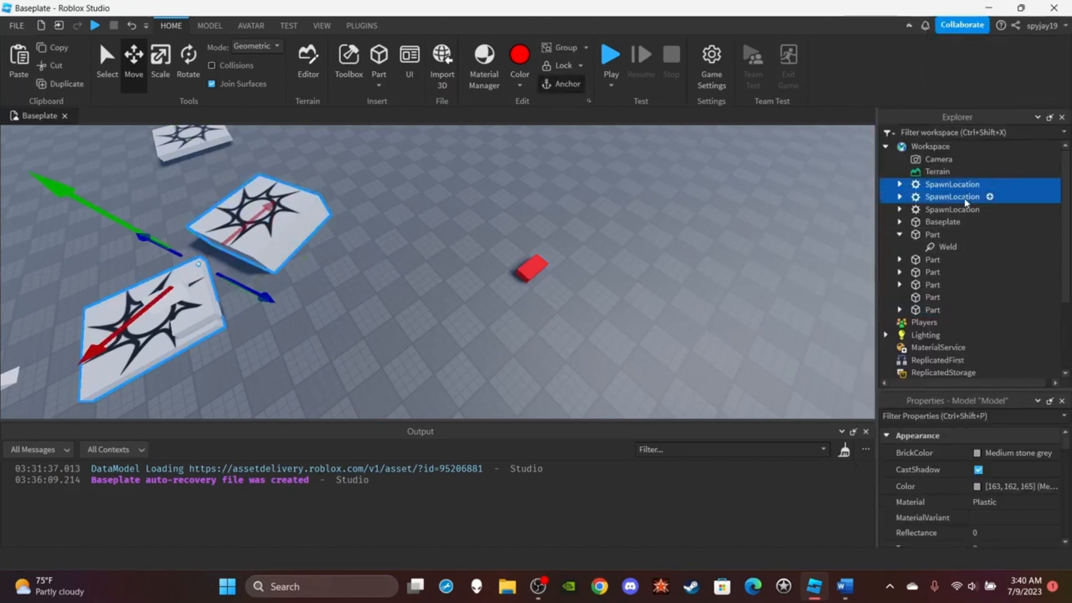
pyautogui.hotkey('ctrl', 'g')
pyautogui.click(899, 197)
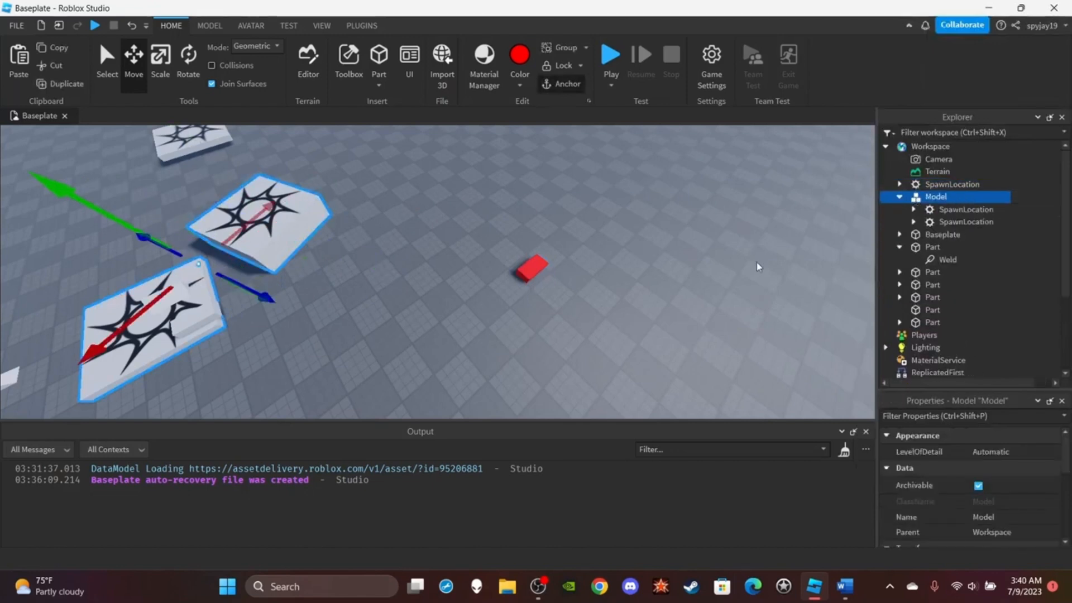
pyautogui.click(755, 263)
pyautogui.hotkey('ctrl', 'z')
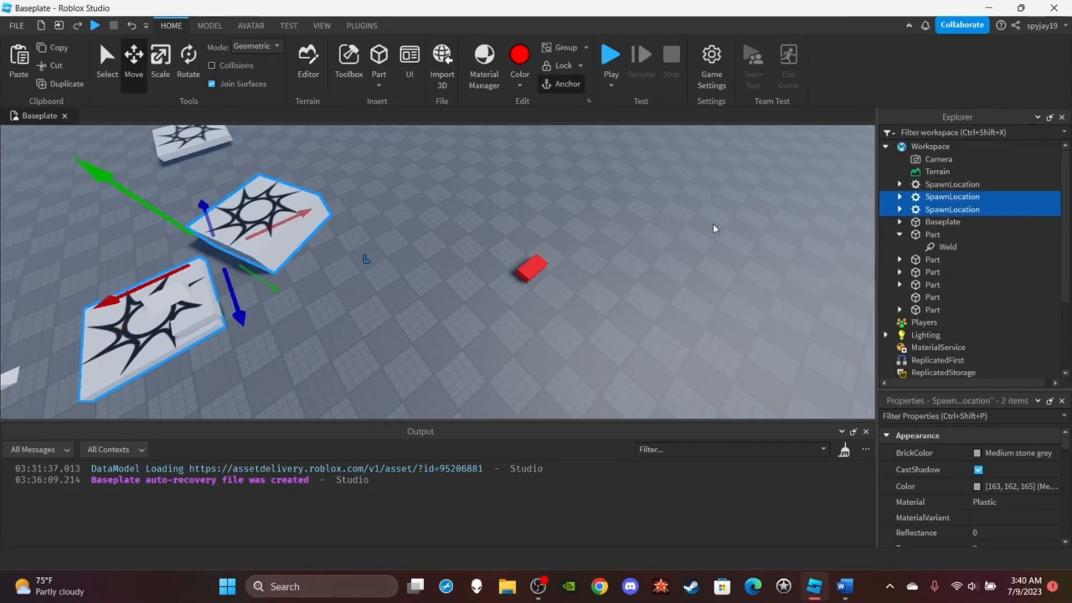
pyautogui.click(596, 225)
pyautogui.moveTo(574, 220); pyautogui.dragTo(574, 221, button='right')
pyautogui.press('w')
pyautogui.press('d')
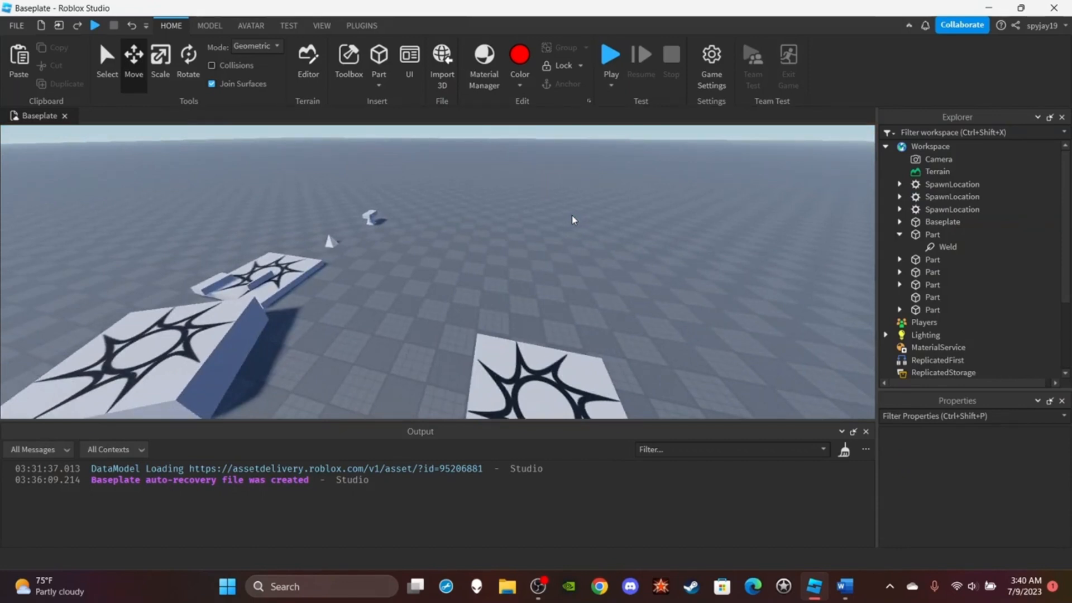
pyautogui.moveTo(549, 231); pyautogui.dragTo(423, 255, button='right')
pyautogui.click(554, 306)
pyautogui.click(487, 355)
pyautogui.scroll(-3, 487, 354)
pyautogui.click(496, 304)
pyautogui.click(375, 254)
pyautogui.scroll(3, 376, 255)
pyautogui.scroll(-2, 376, 255)
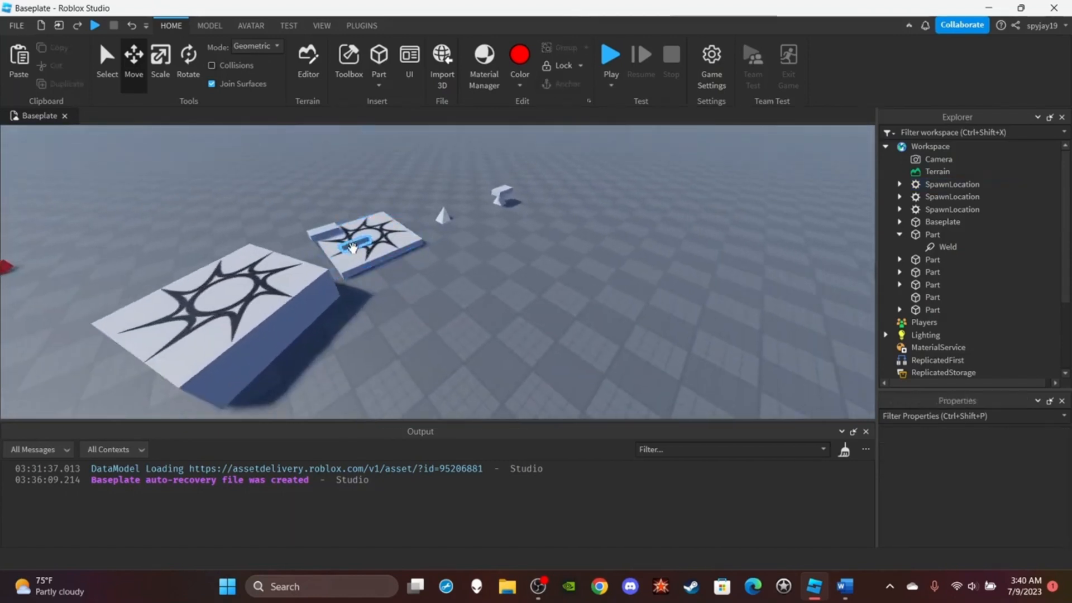
# Select the flat spawn location with the small blocks on it, examine its properties and deselect it.
pyautogui.click(361, 243)
pyautogui.scroll(-2, 429, 264)
pyautogui.click(394, 212)
pyautogui.click(396, 214)
pyautogui.scroll(-2, 548, 263)
pyautogui.scroll(-5, 1005, 475)
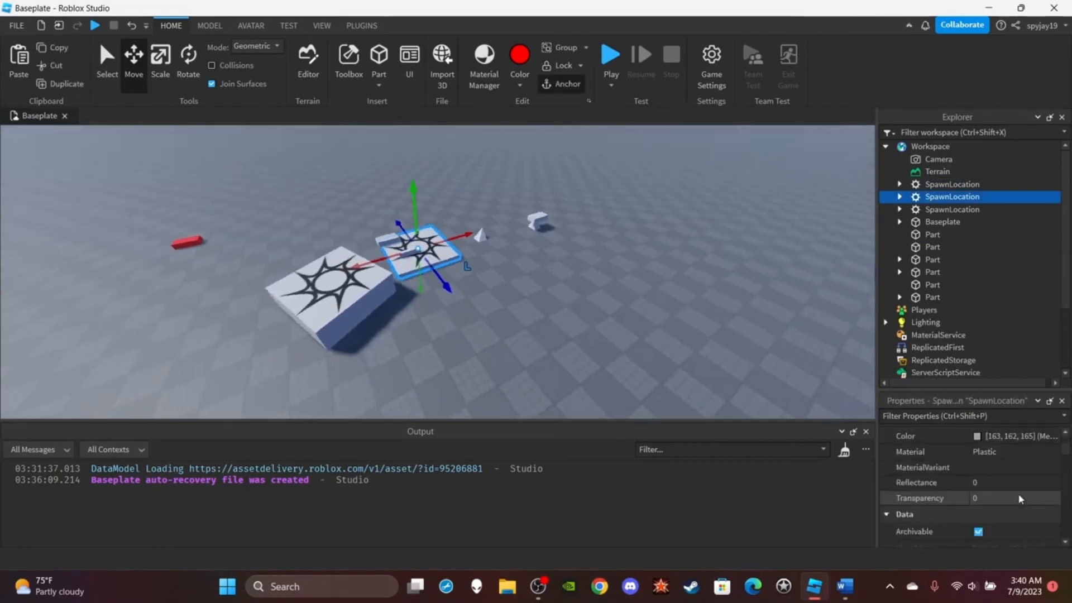
pyautogui.click(982, 464)
pyautogui.click(490, 331)
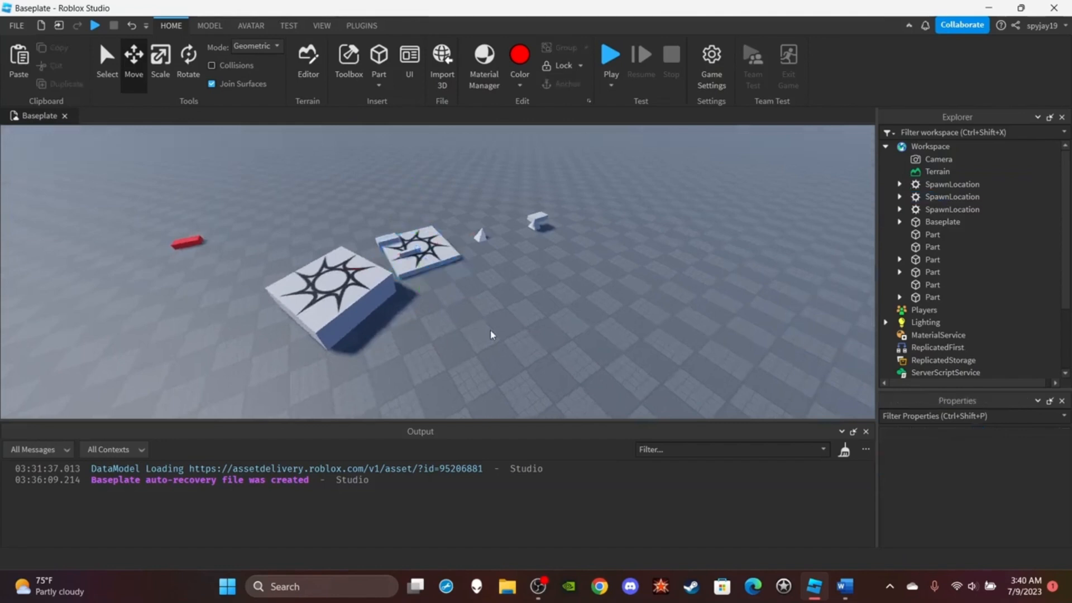
# Move the small block lying on the flat spawn location toward the block at the spawn's corner.
pyautogui.moveTo(490, 331); pyautogui.dragTo(495, 377, button='right')
pyautogui.scroll(2, 495, 376)
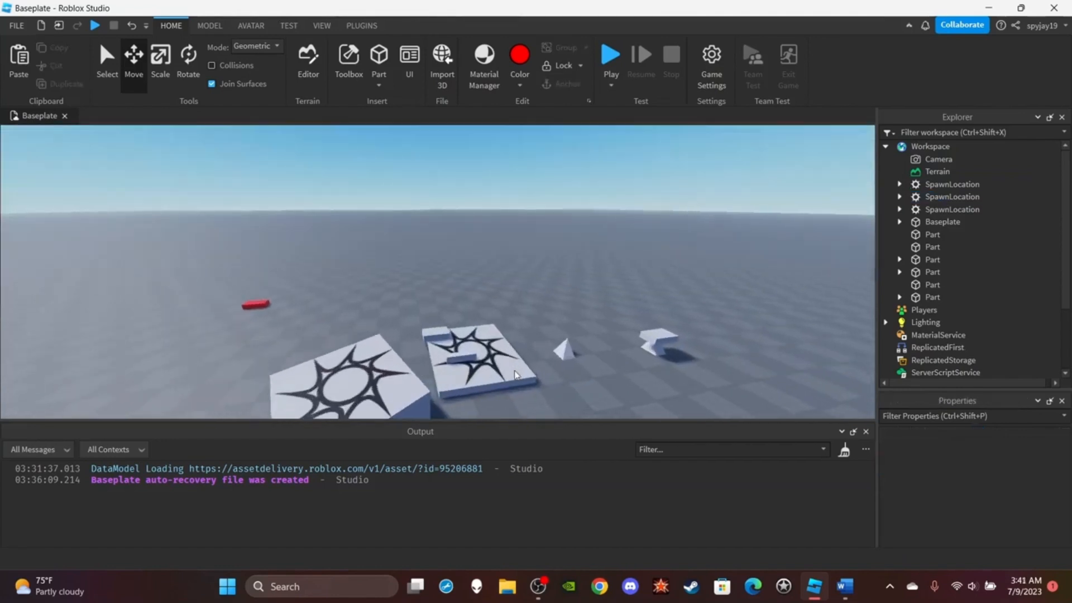
pyautogui.moveTo(450, 370); pyautogui.dragTo(433, 353)
pyautogui.click(472, 390)
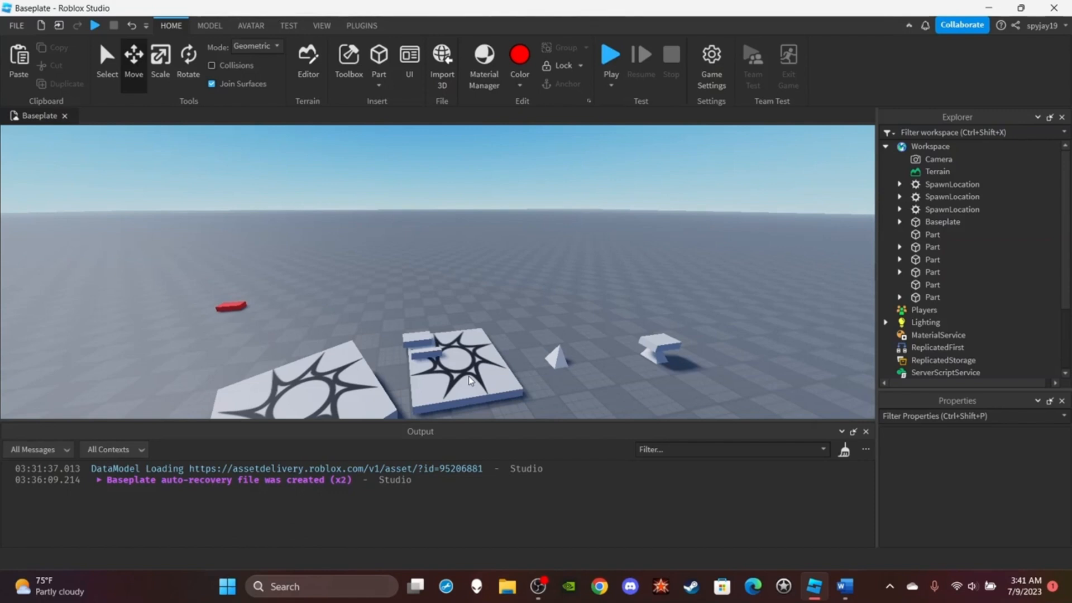
# Anchor the single corner wedge beside the flat spawn location, move it about 0.4 studs along its Z axis and deselect it.
pyautogui.moveTo(468, 376); pyautogui.dragTo(518, 321, button='right')
pyautogui.click(517, 316)
pyautogui.scroll(-10, 972, 491)
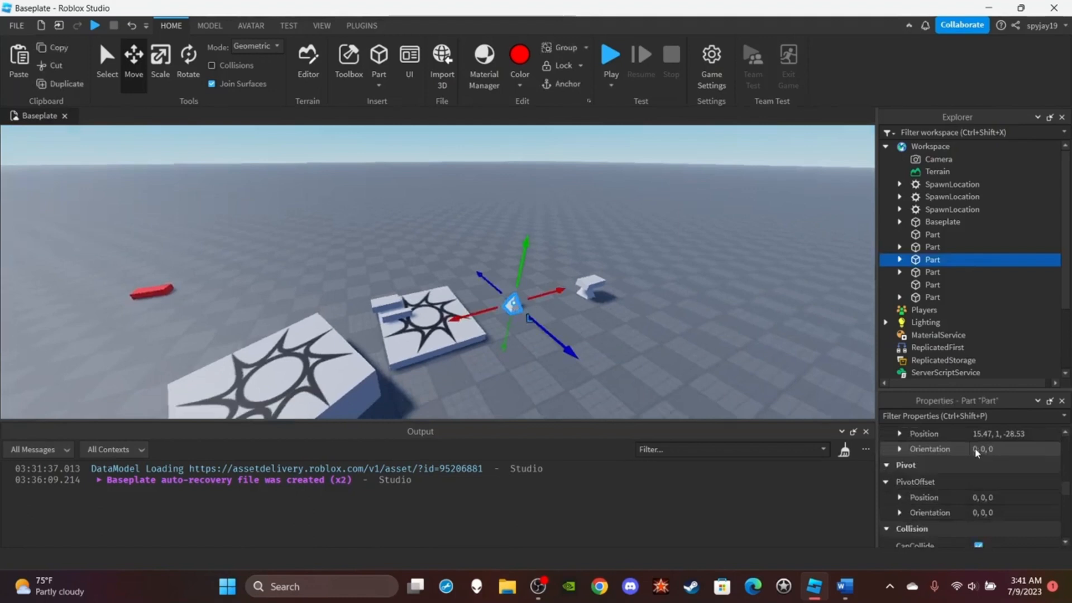
pyautogui.click(979, 462)
pyautogui.moveTo(463, 357); pyautogui.dragTo(486, 330, button='right')
pyautogui.moveTo(486, 329); pyautogui.dragTo(455, 342)
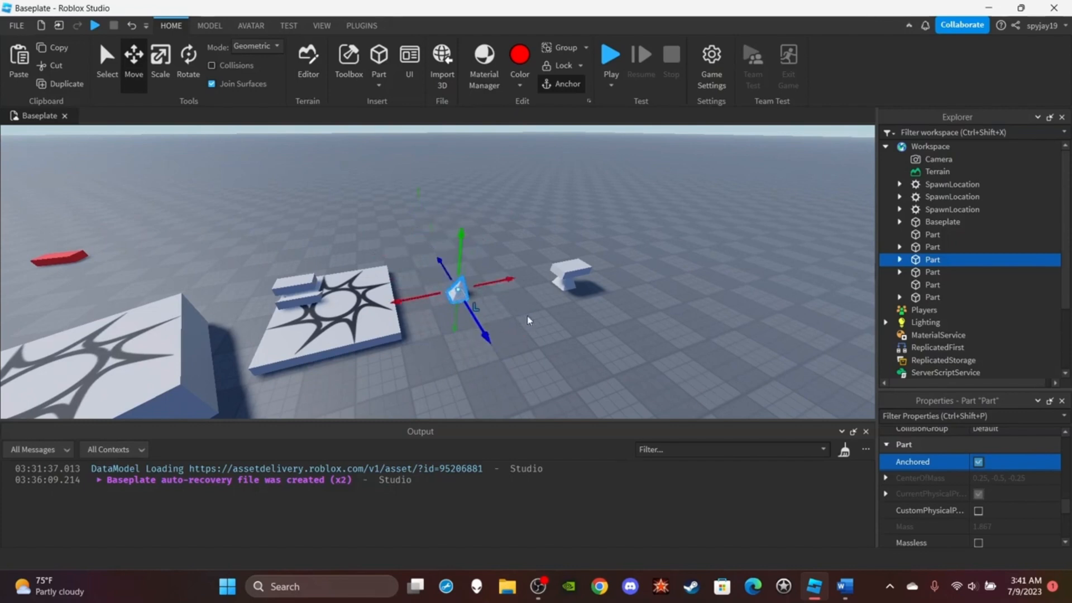
pyautogui.click(527, 316)
# Turn off Anchored for the single corner wedge near the flat spawn location and deselect it.
pyautogui.press('w')
pyautogui.press('d')
pyautogui.moveTo(508, 245); pyautogui.dragTo(430, 313, button='right')
pyautogui.press('d')
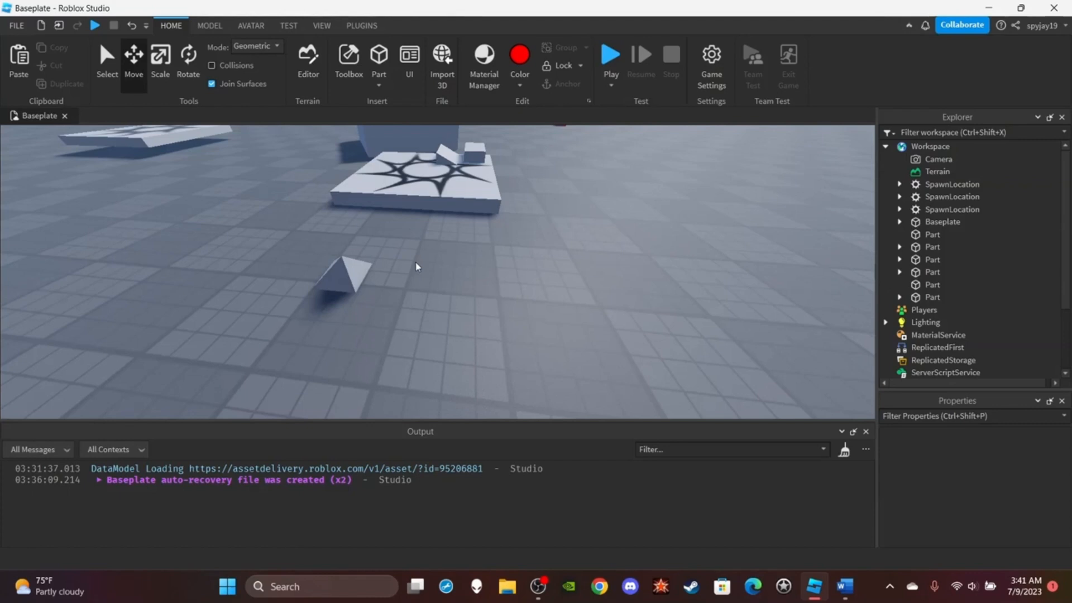
pyautogui.click(347, 276)
pyautogui.scroll(-10, 945, 489)
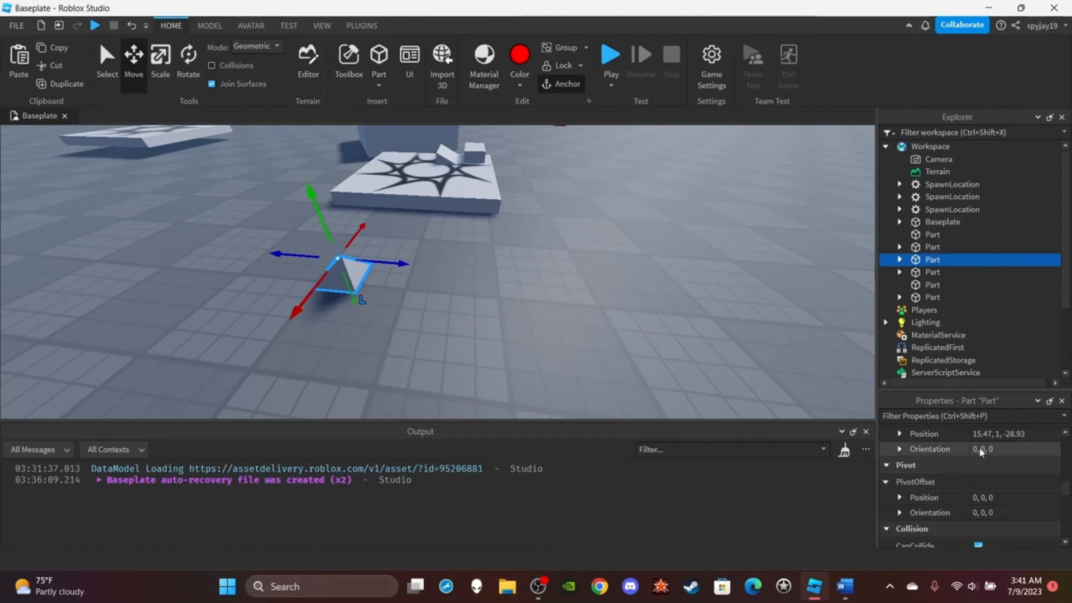
pyautogui.scroll(-4, 978, 455)
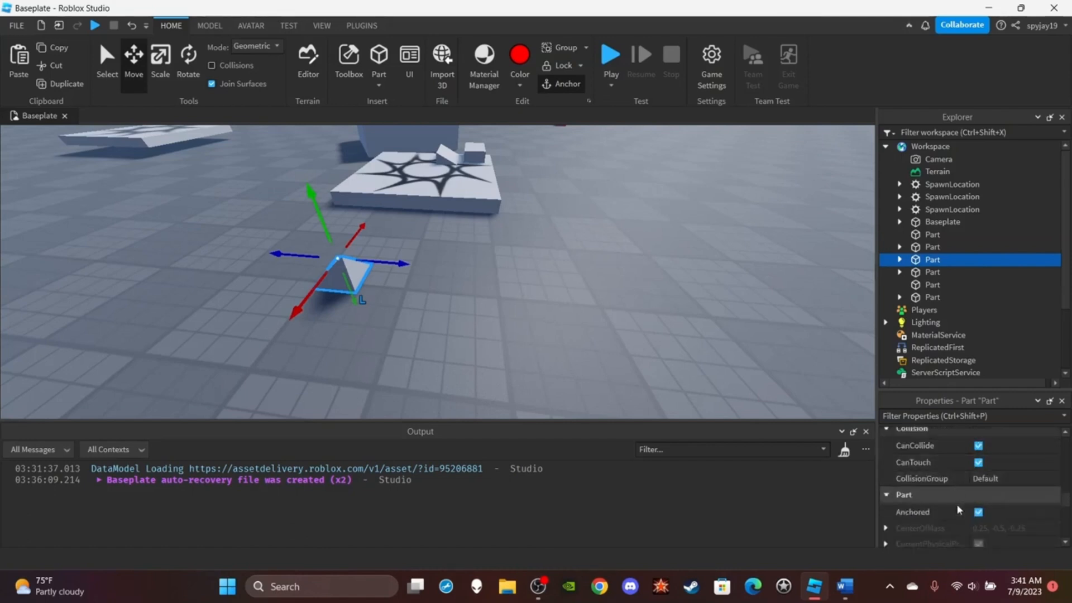
pyautogui.click(977, 512)
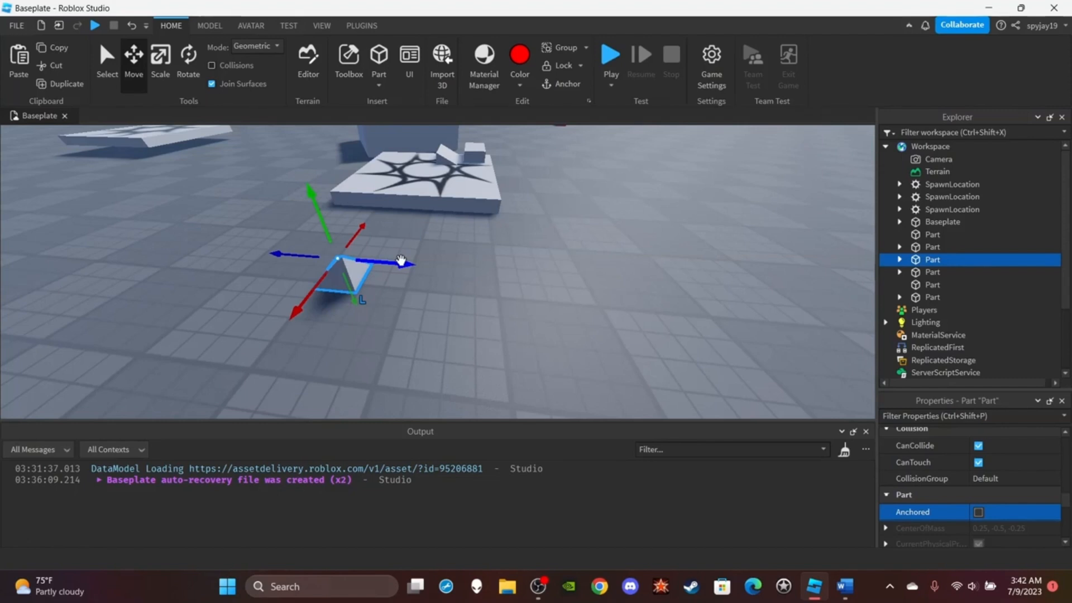
pyautogui.click(623, 224)
# Playtest the place with a character, look around the spawn locations and parts, and stop the test.
pyautogui.click(610, 56)
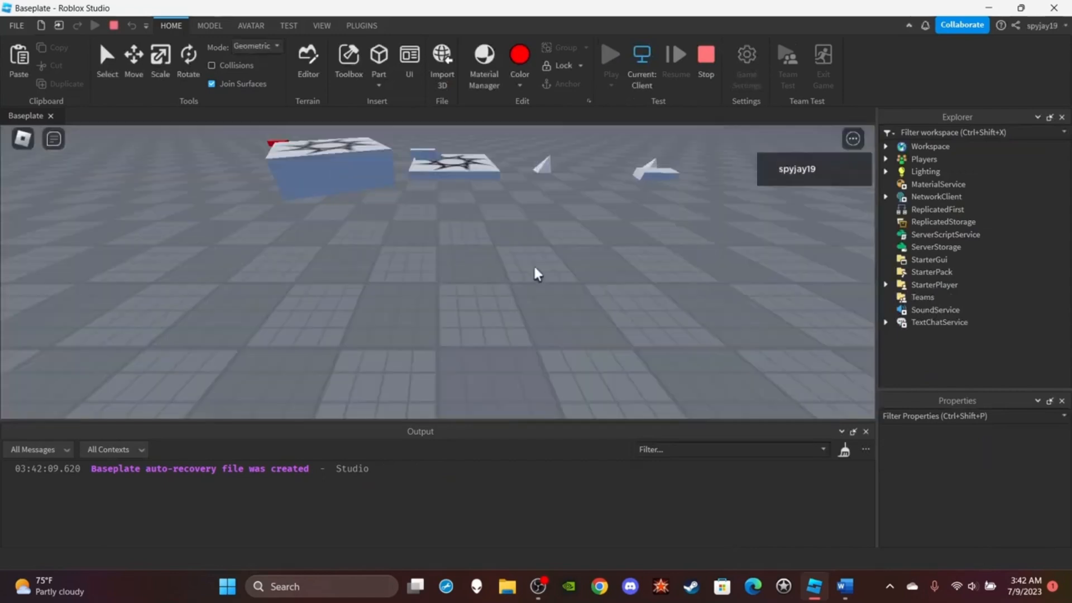
pyautogui.moveTo(534, 253); pyautogui.dragTo(519, 255, button='right')
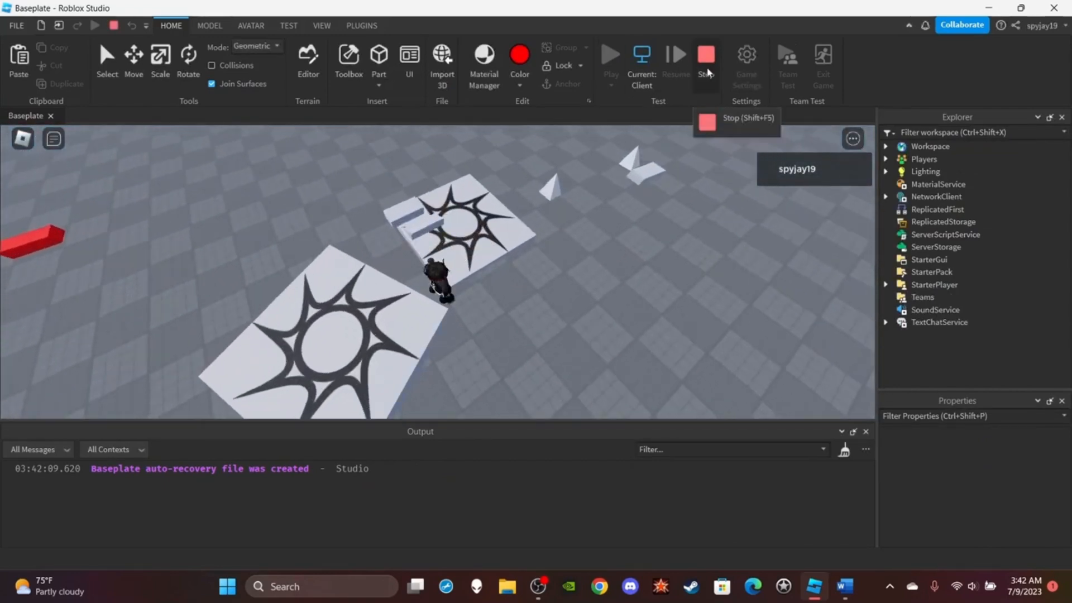
pyautogui.click(707, 72)
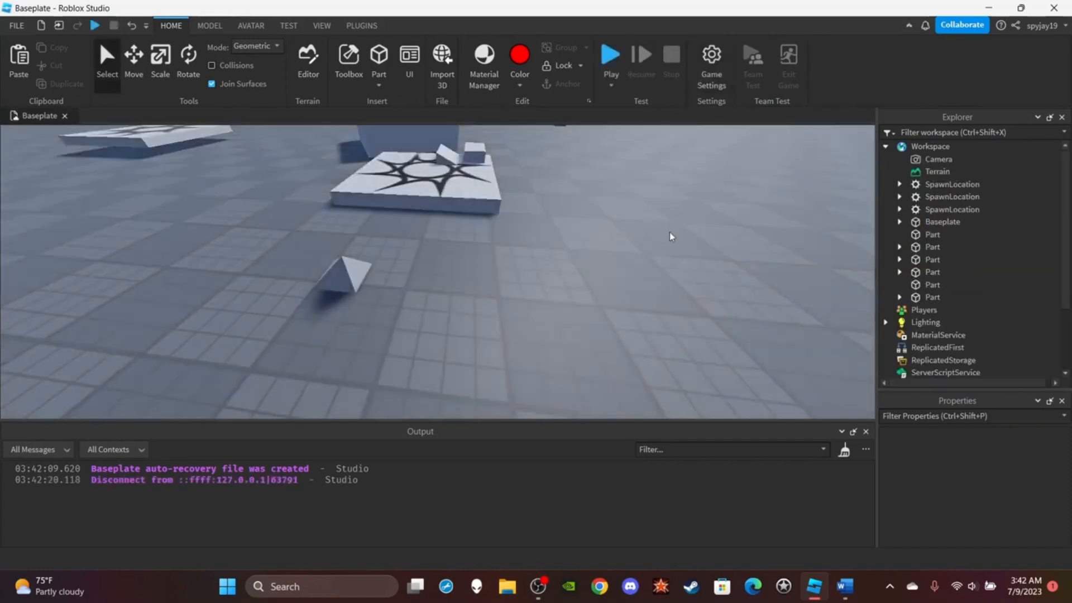
# Point the camera at a distant area of the baseplate, test the place there with Play Here and stop the test.
pyautogui.moveTo(632, 266); pyautogui.dragTo(614, 260, button='right')
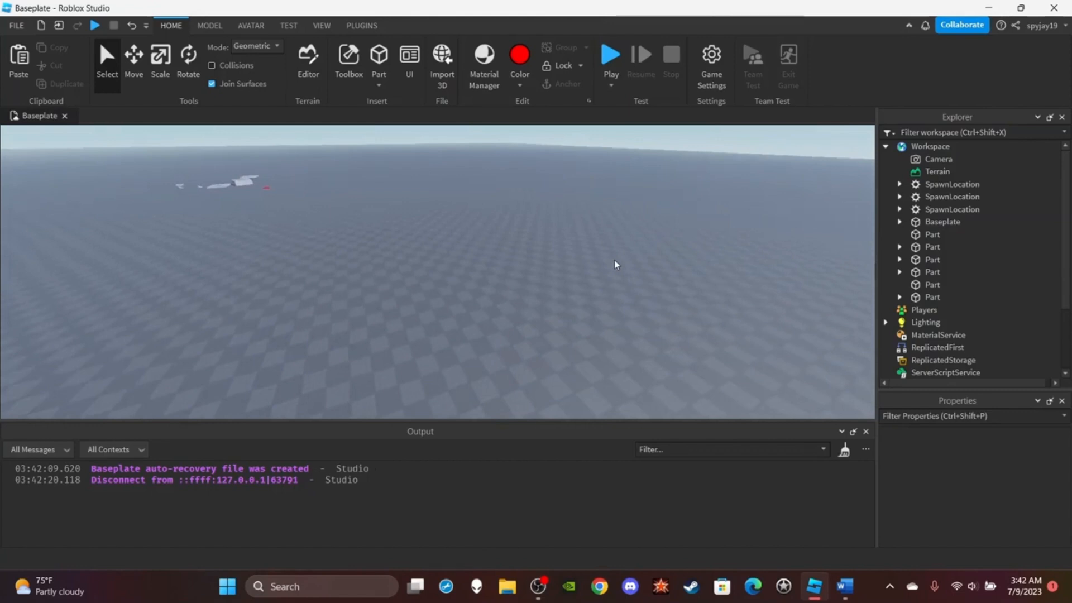
pyautogui.click(610, 85)
pyautogui.click(616, 117)
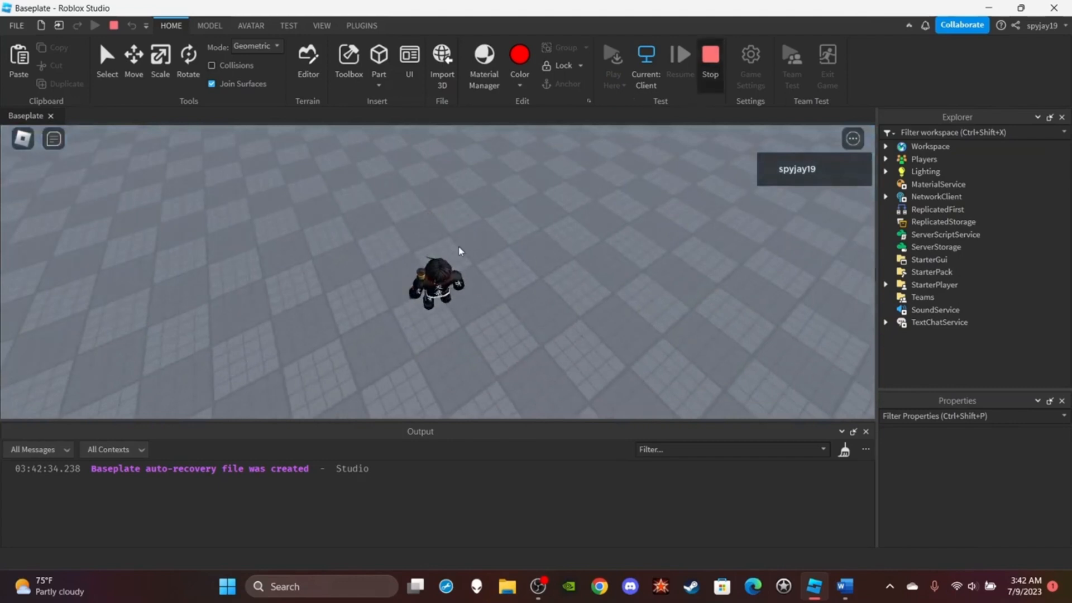
pyautogui.hotkey('shift', 'F5')
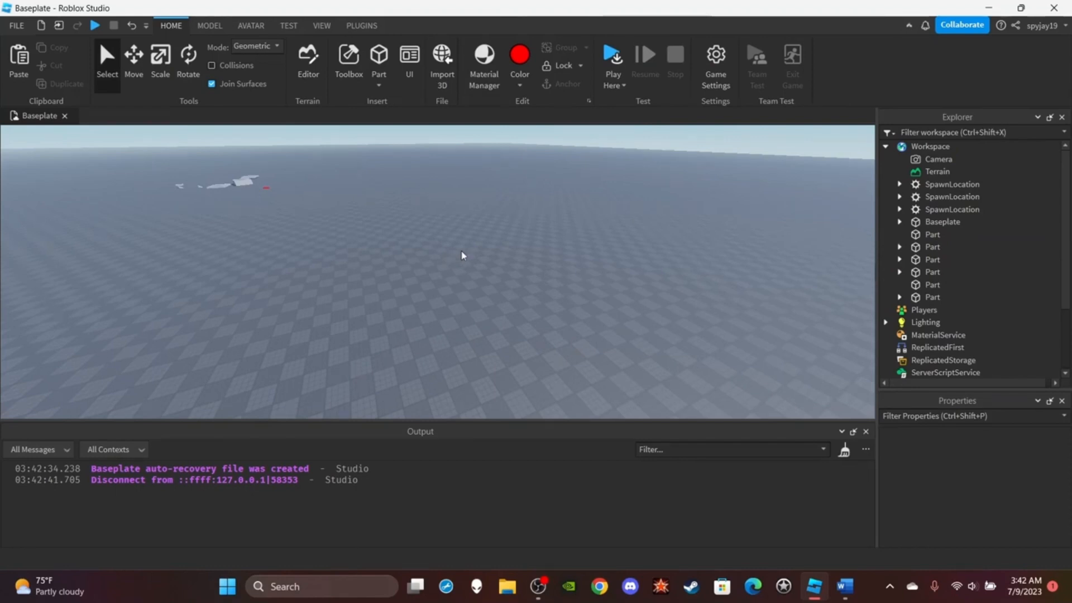
# Run the place as a simulation without a player character and stop it.
pyautogui.click(615, 84)
pyautogui.click(645, 133)
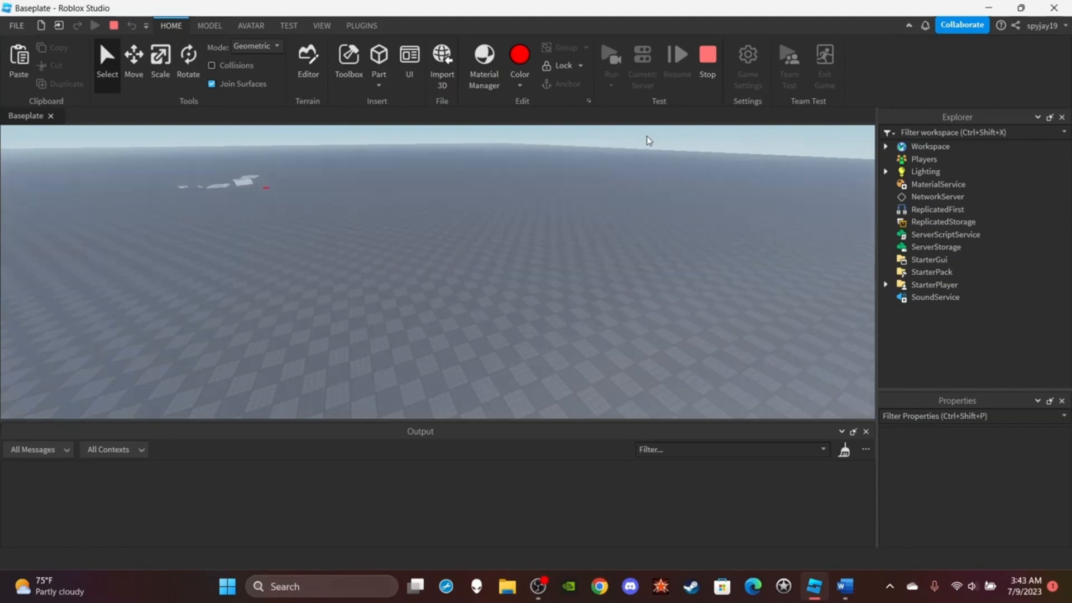
pyautogui.click(708, 54)
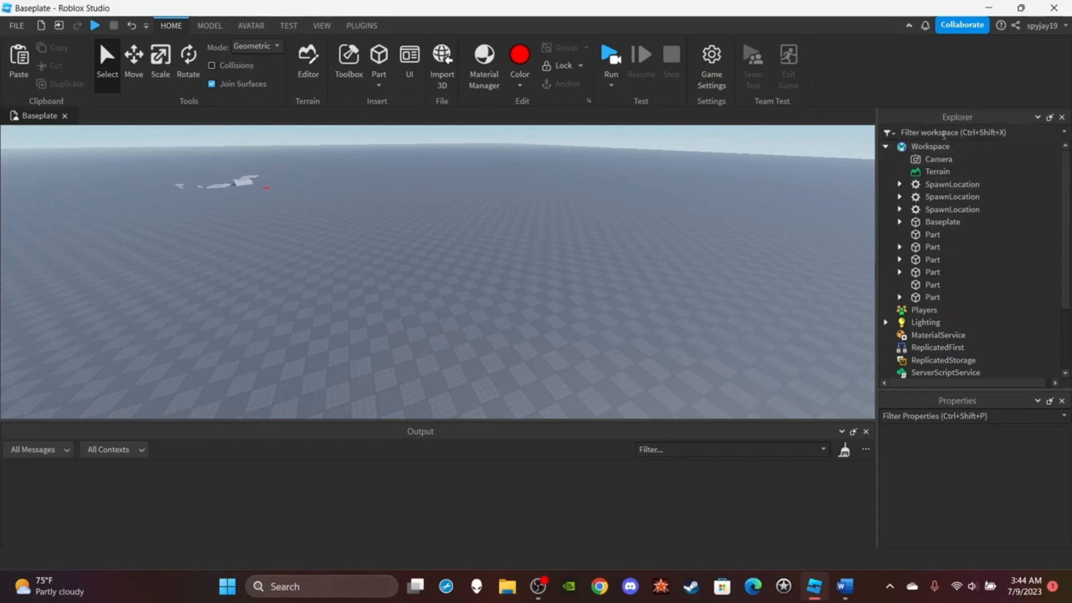
# Review the place's object hierarchy, collapsing the Workspace to examine the other services and expanding it again.
pyautogui.scroll(-3, 942, 200)
pyautogui.scroll(2, 938, 215)
pyautogui.click(885, 146)
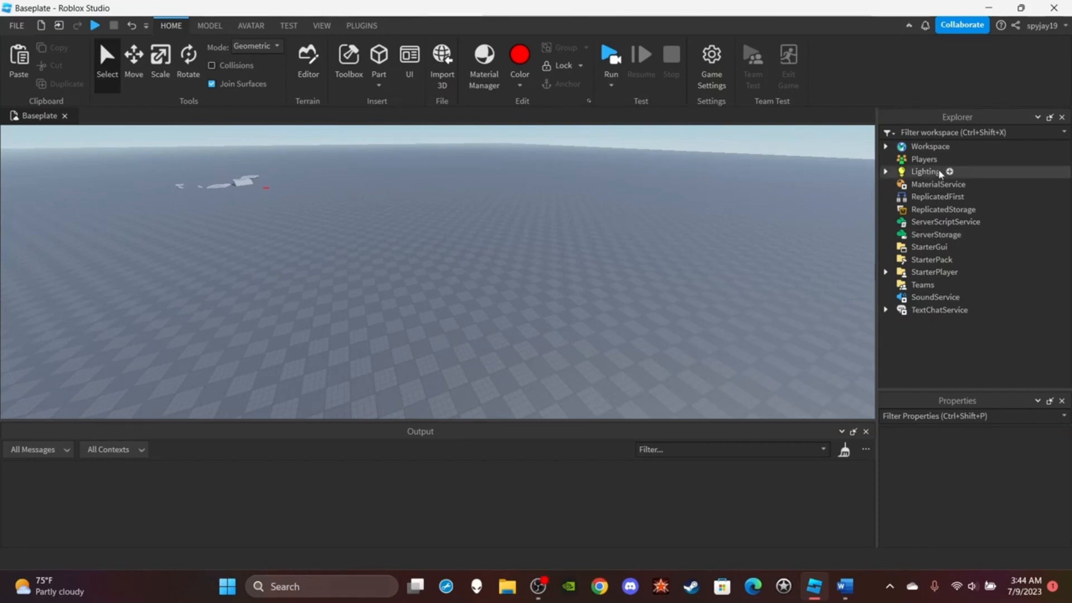
pyautogui.click(887, 147)
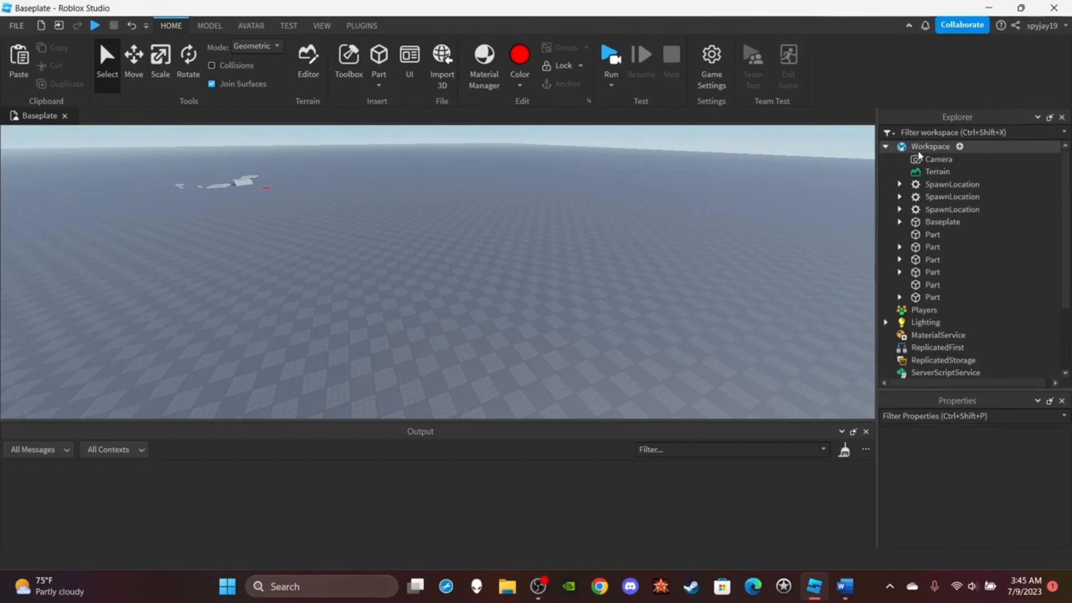
# Look around the baseplate with the camera and view the properties of the Workspace's Camera and Terrain objects.
pyautogui.moveTo(785, 252); pyautogui.dragTo(529, 257, button='right')
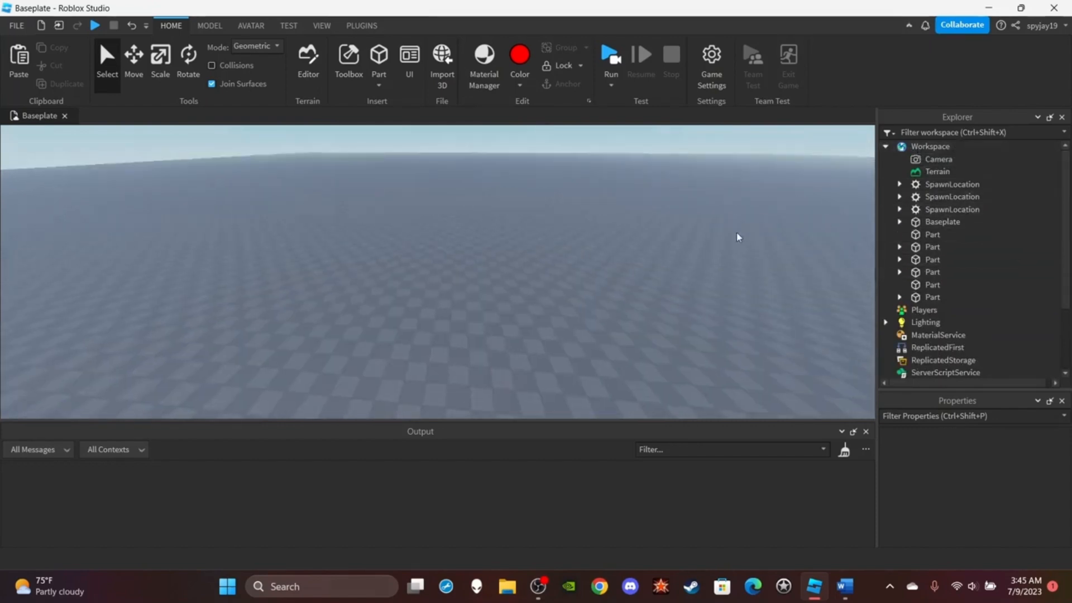
pyautogui.moveTo(736, 232); pyautogui.dragTo(743, 232, button='right')
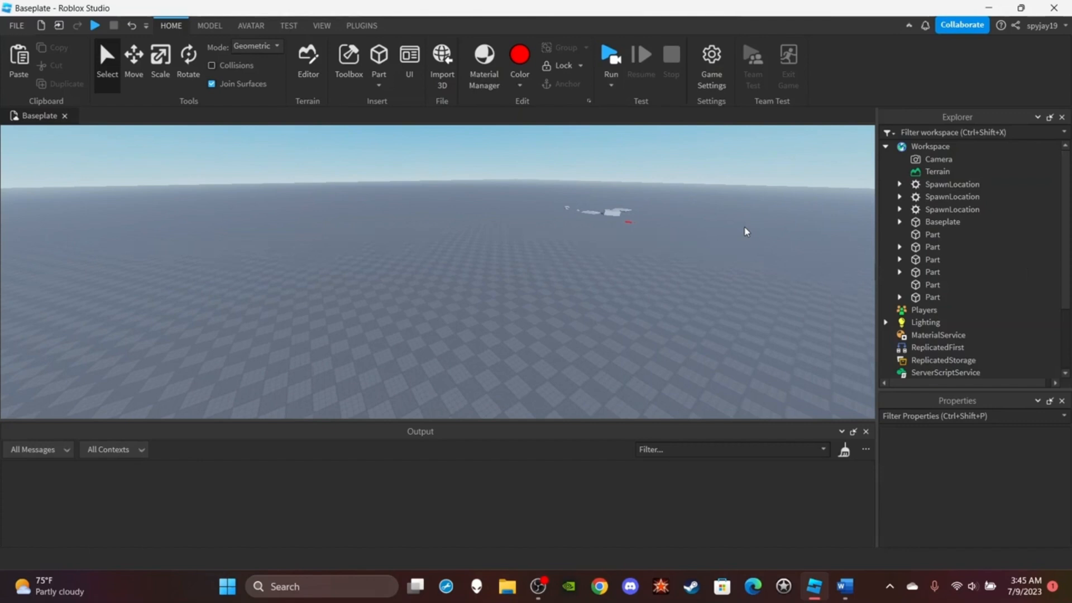
pyautogui.click(938, 159)
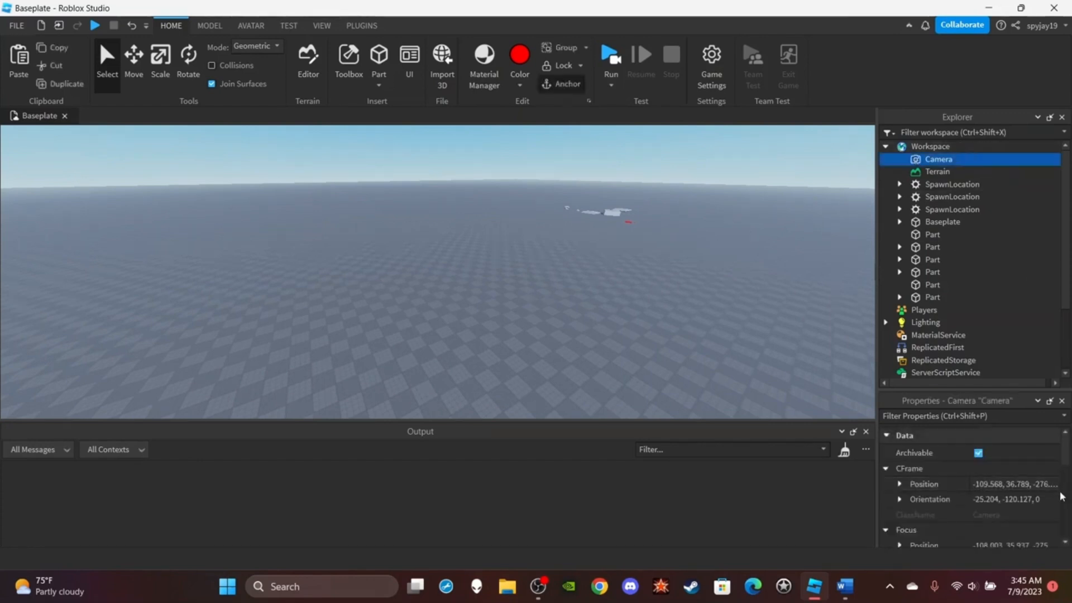
pyautogui.click(926, 173)
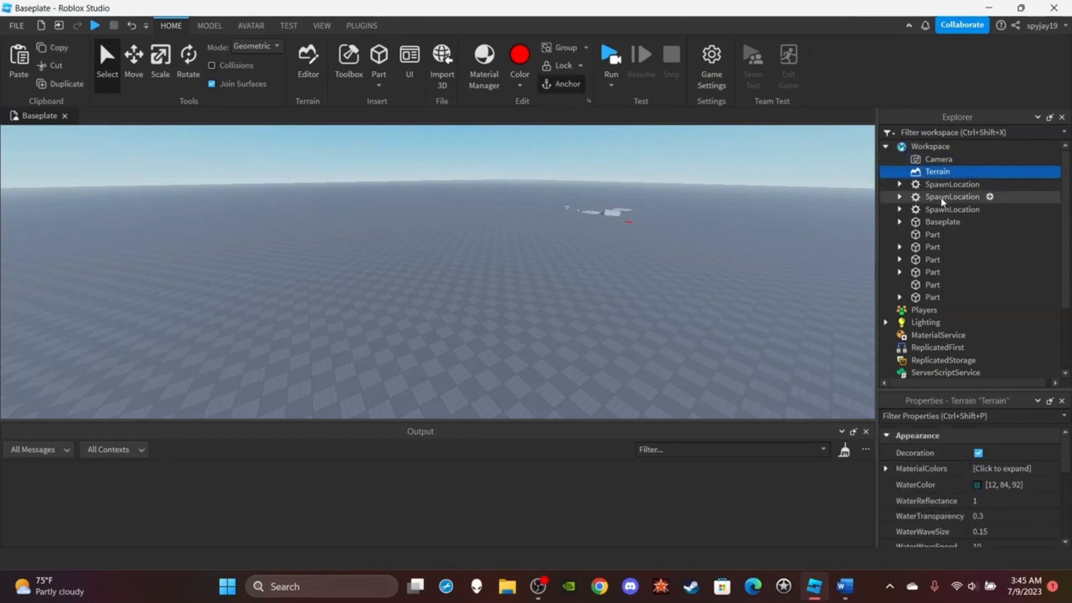
# Examine the Workspace's properties down to its behavior settings such as Gravity, and collapse the Workspace hierarchy.
pyautogui.press('Up')
pyautogui.press('Up')
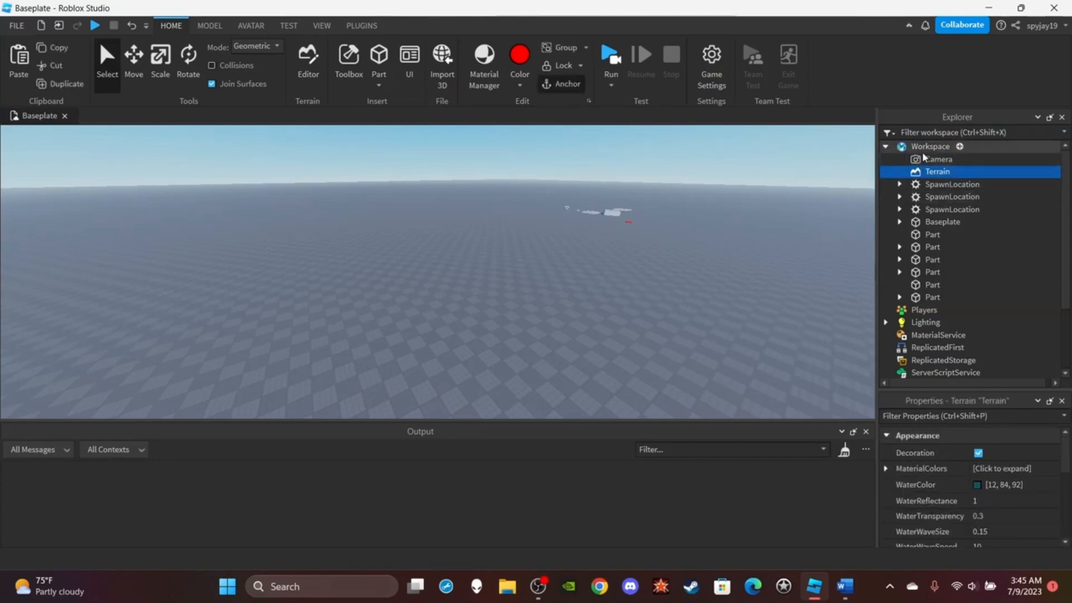
pyautogui.scroll(-6, 982, 495)
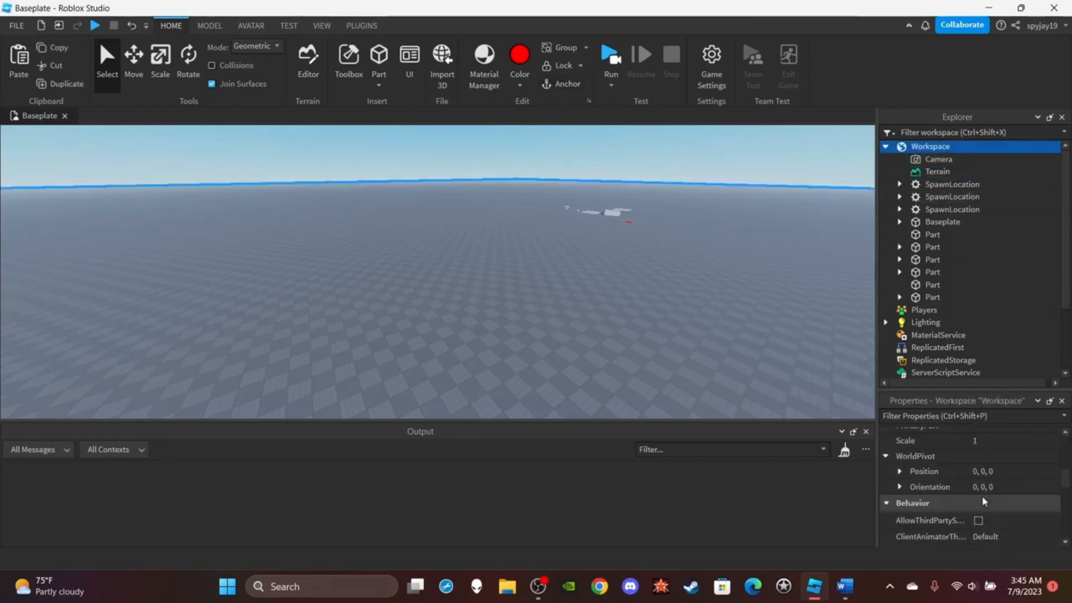
pyautogui.scroll(-4, 981, 497)
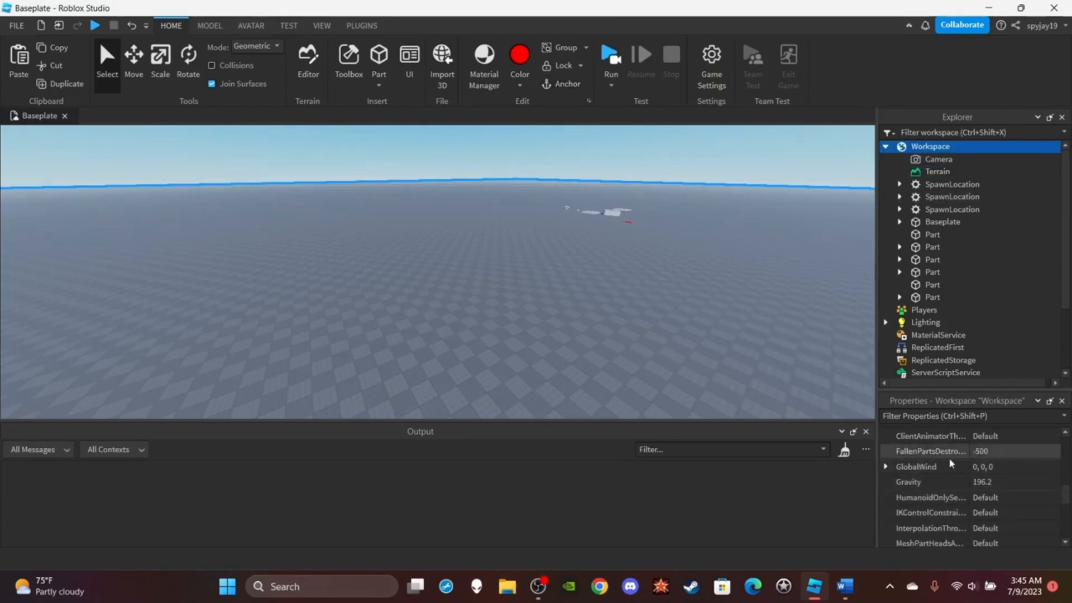
pyautogui.moveTo(951, 463)
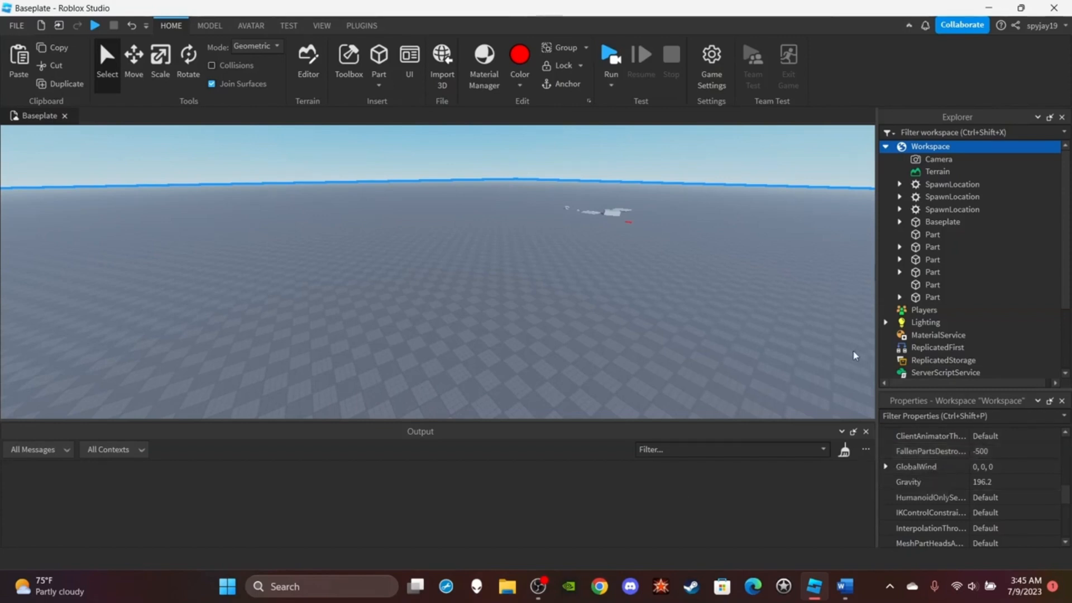
pyautogui.click(852, 183)
pyautogui.click(886, 147)
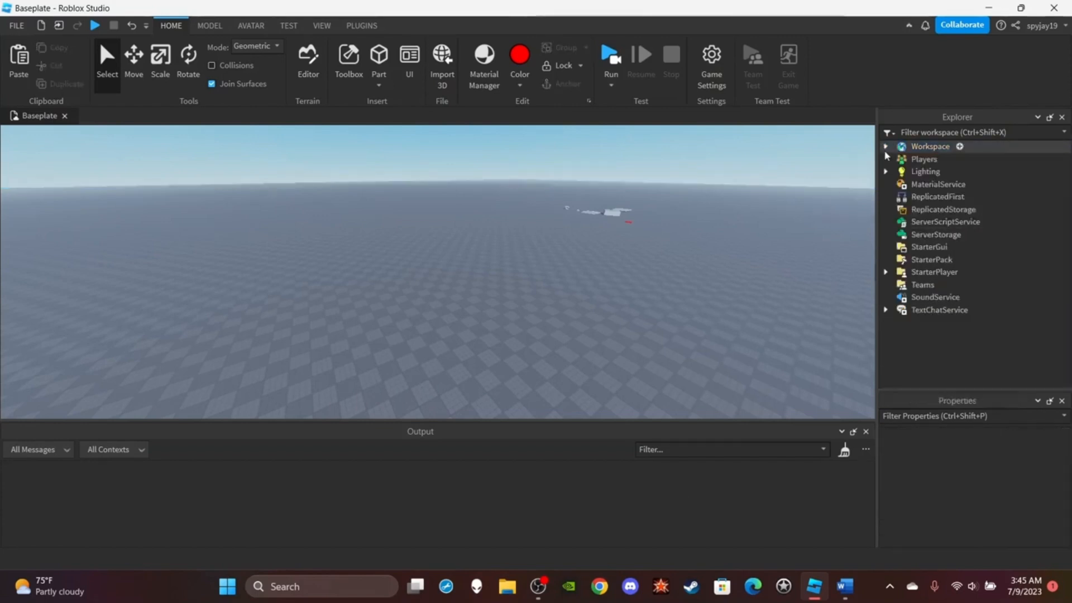
# Play-test the place, view the joined player's properties under the Players service, and stop the test.
pyautogui.click(924, 159)
pyautogui.click(612, 85)
pyautogui.click(626, 100)
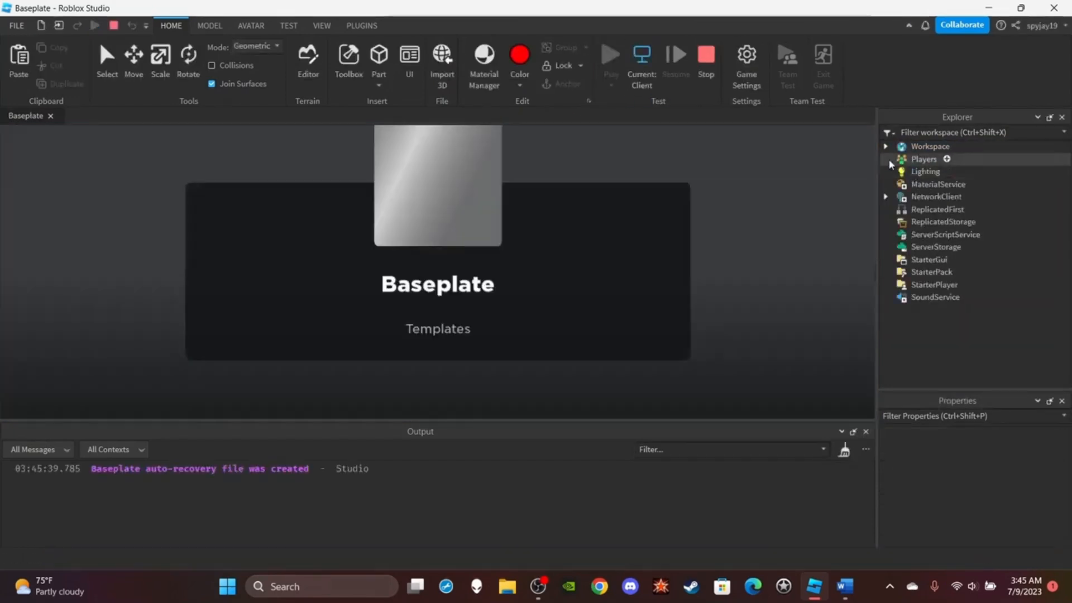
pyautogui.click(887, 159)
pyautogui.click(933, 171)
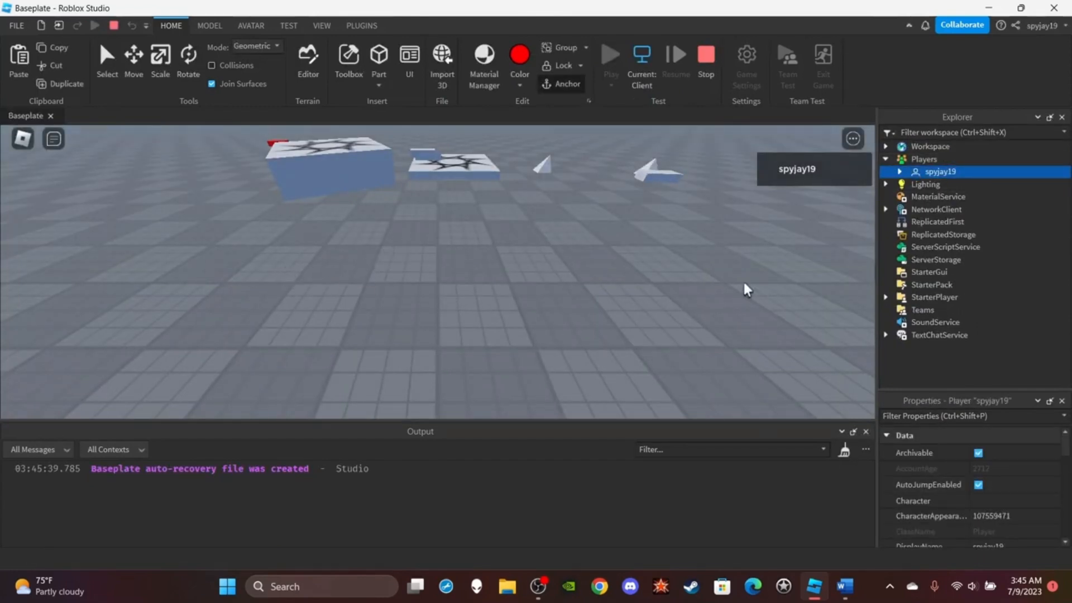
pyautogui.scroll(-3, 967, 491)
pyautogui.scroll(3, 1024, 509)
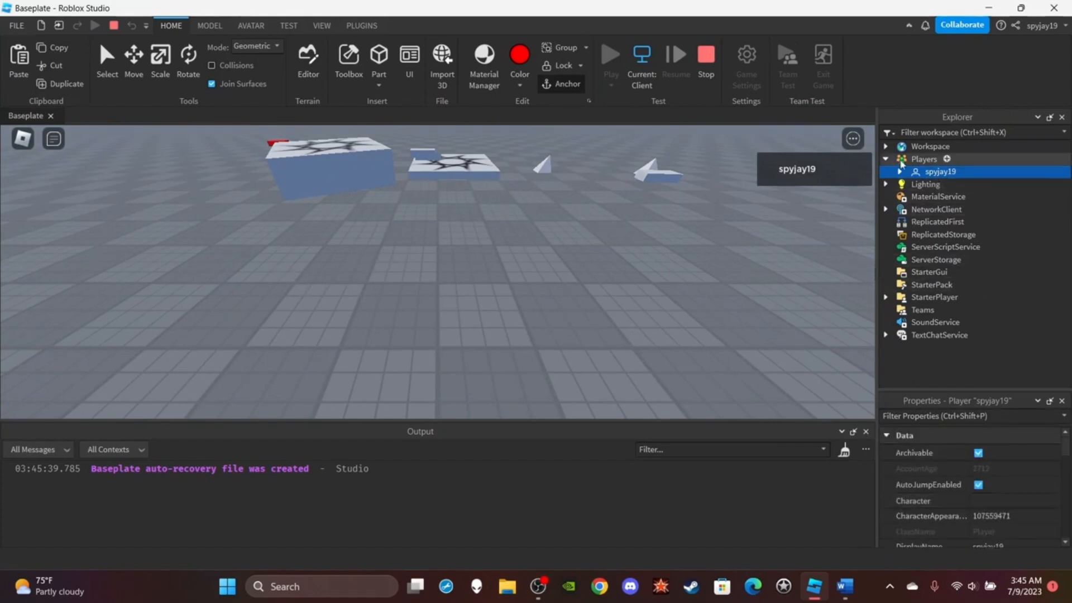
pyautogui.click(706, 62)
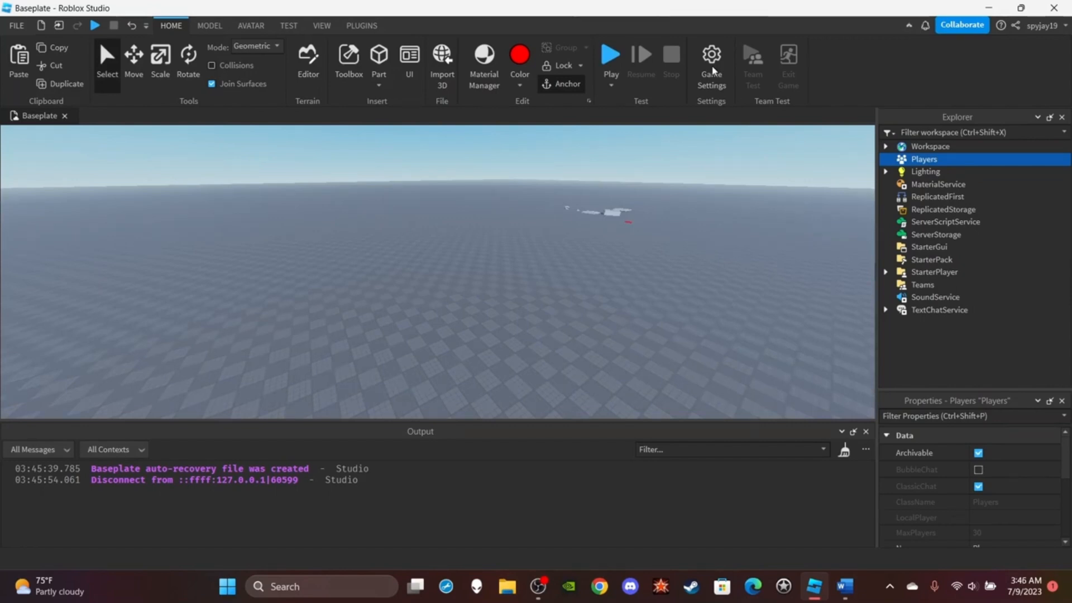
# Select the Lighting service and look around the sky, the sun and the baseplate's horizon with the camera.
pyautogui.click(926, 173)
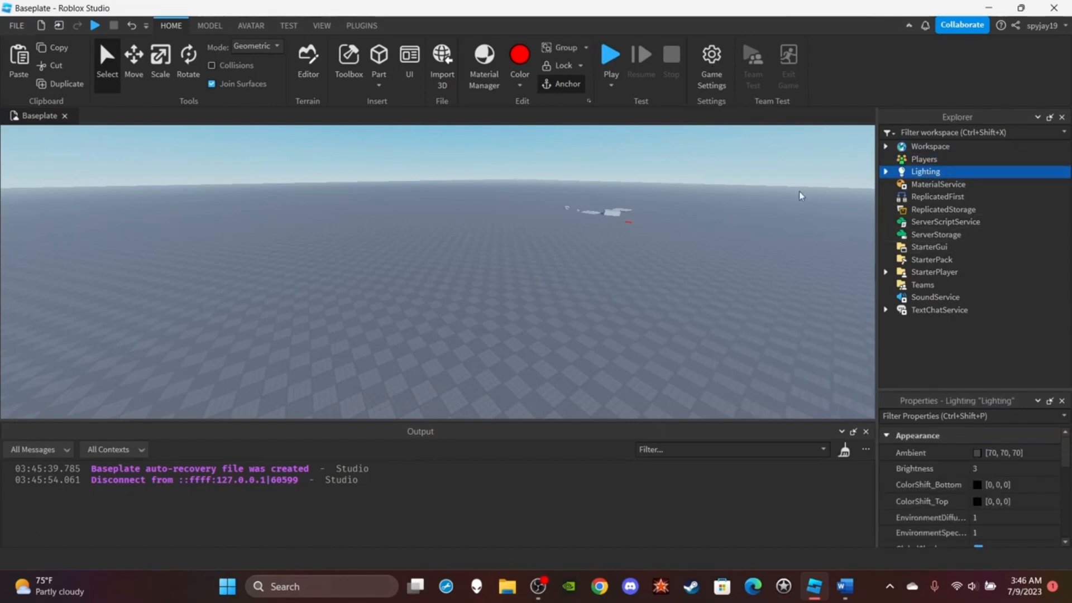
pyautogui.moveTo(306, 217); pyautogui.dragTo(305, 212, button='right')
pyautogui.click(448, 264)
pyautogui.moveTo(463, 259); pyautogui.dragTo(464, 256, button='right')
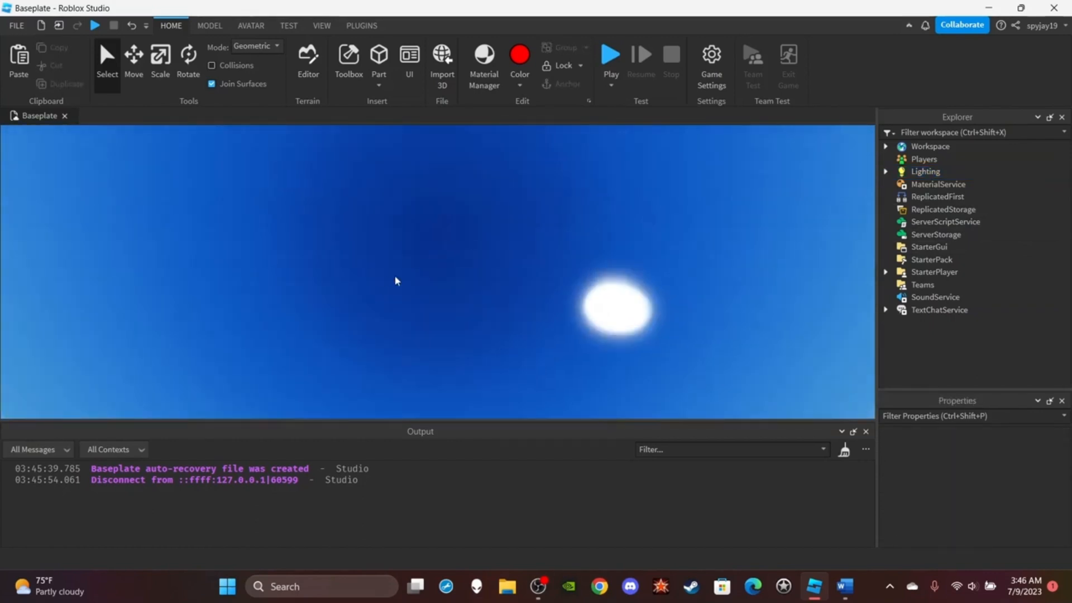
pyautogui.moveTo(565, 240); pyautogui.dragTo(565, 243, button='right')
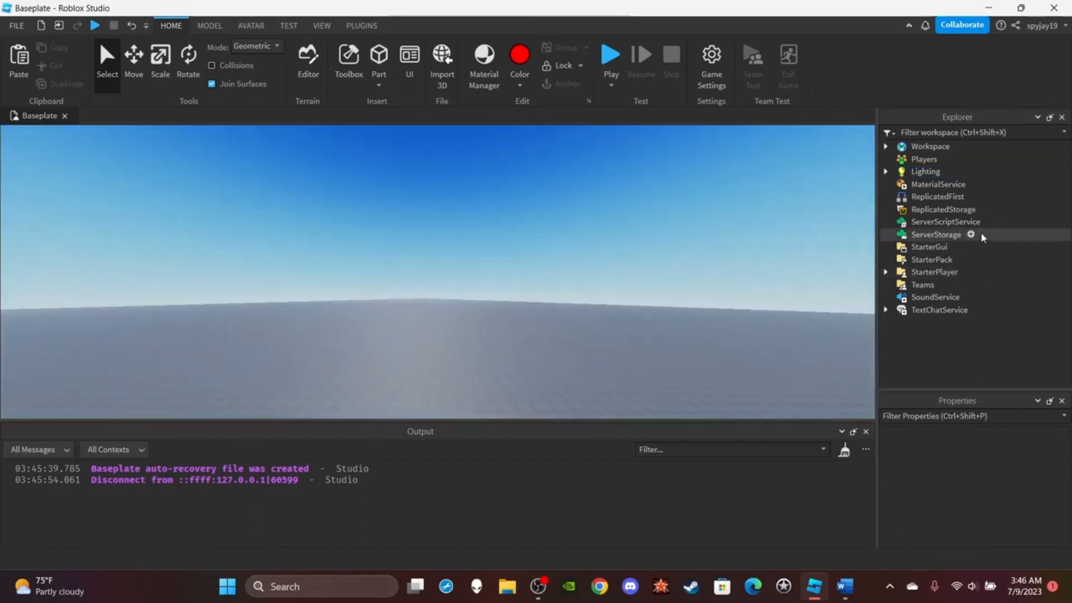
pyautogui.moveTo(747, 260); pyautogui.dragTo(749, 263, button='right')
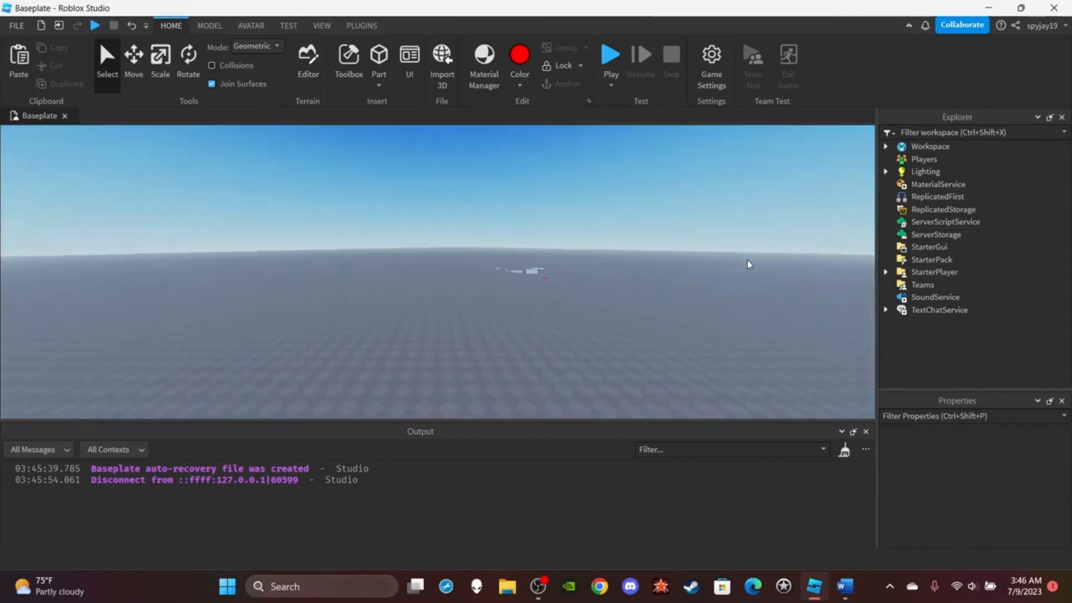
# Examine the Lighting service's properties, from its appearance settings to ClockTime, TimeOfDay and exposure.
pyautogui.click(927, 174)
pyautogui.scroll(-2, 993, 482)
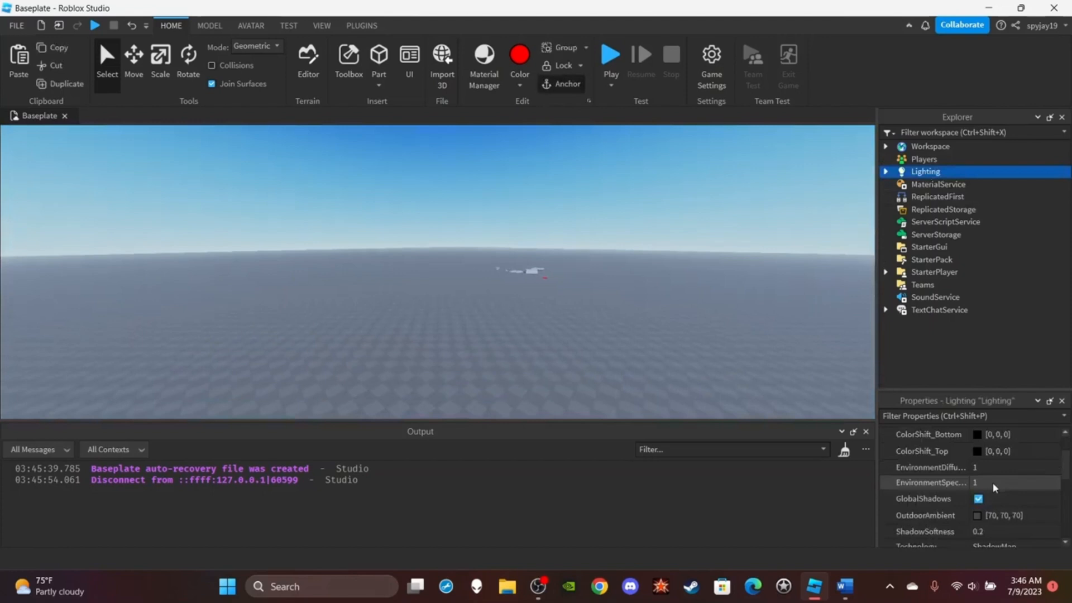
pyautogui.scroll(2, 940, 479)
pyautogui.scroll(-5, 951, 488)
pyautogui.scroll(-2, 951, 489)
pyautogui.scroll(1, 968, 482)
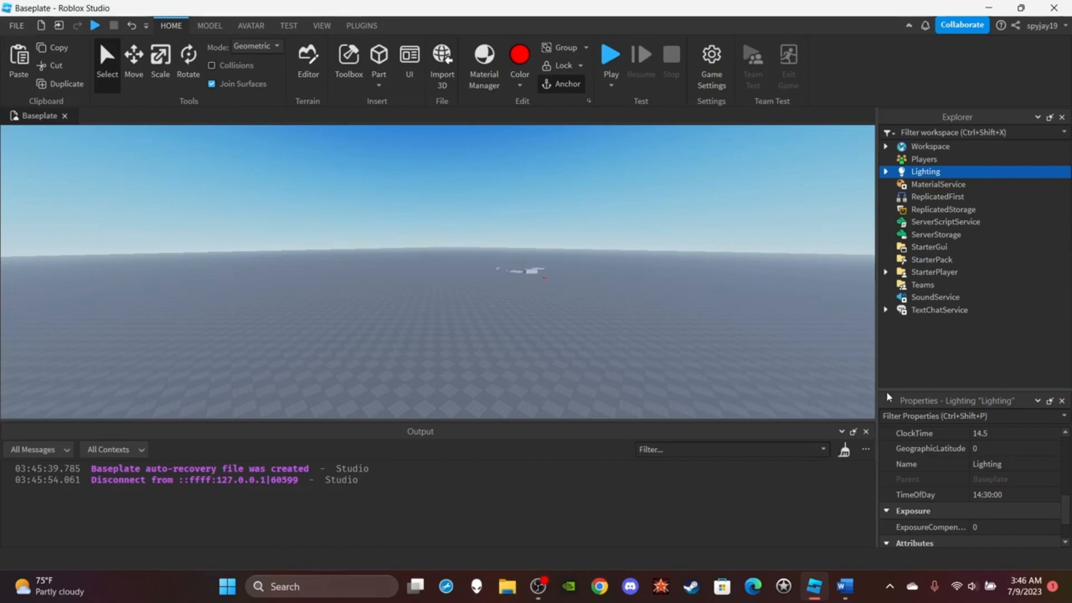
# Review the MaterialService's material overrides and the choices offered for Asphalt, and clear the selection.
pyautogui.click(938, 184)
pyautogui.scroll(5, 1031, 484)
pyautogui.scroll(-1, 1004, 499)
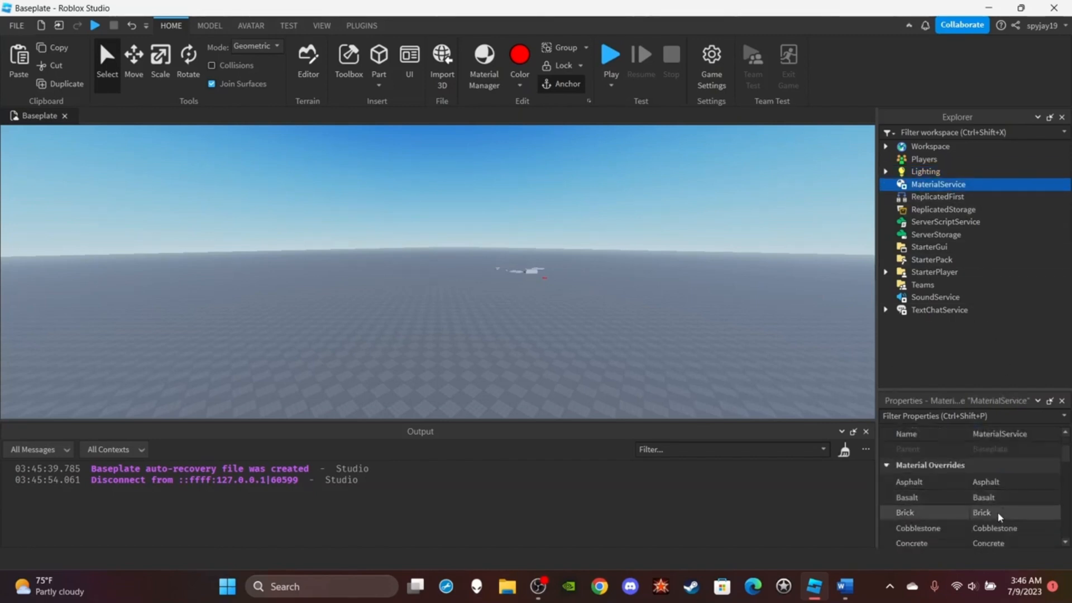
pyautogui.click(983, 483)
pyautogui.click(1054, 482)
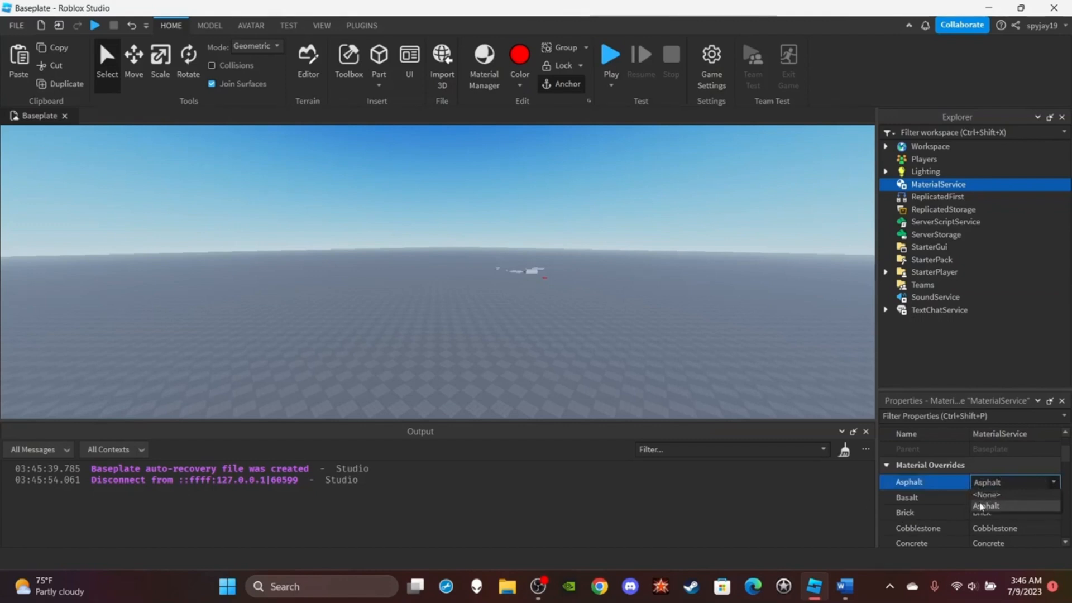
pyautogui.click(800, 470)
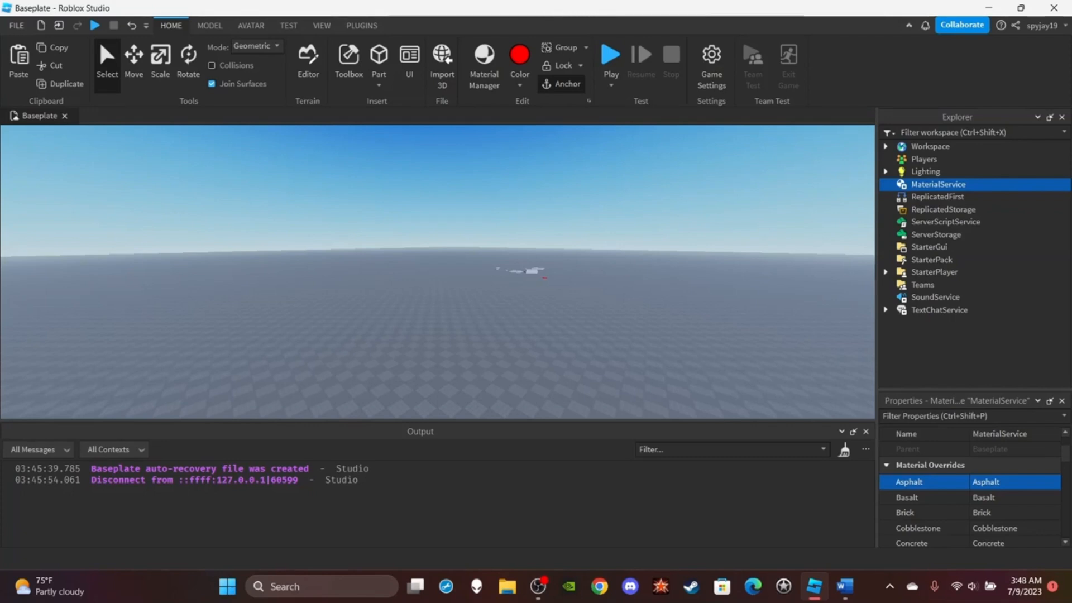
pyautogui.click(743, 261)
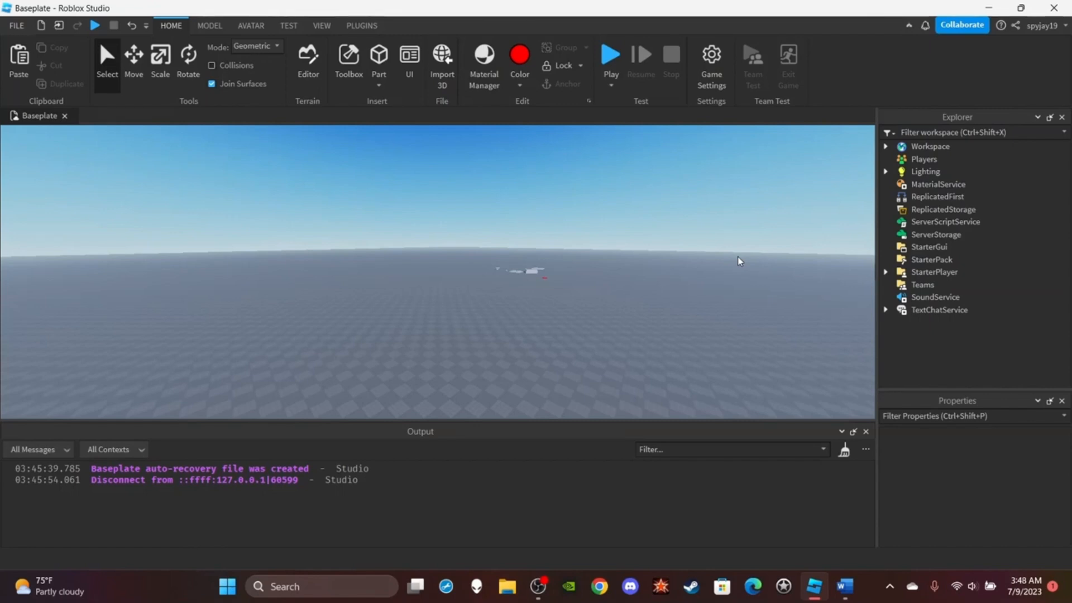
# View the properties of the ReplicatedStorage and ServerStorage services.
pyautogui.click(949, 209)
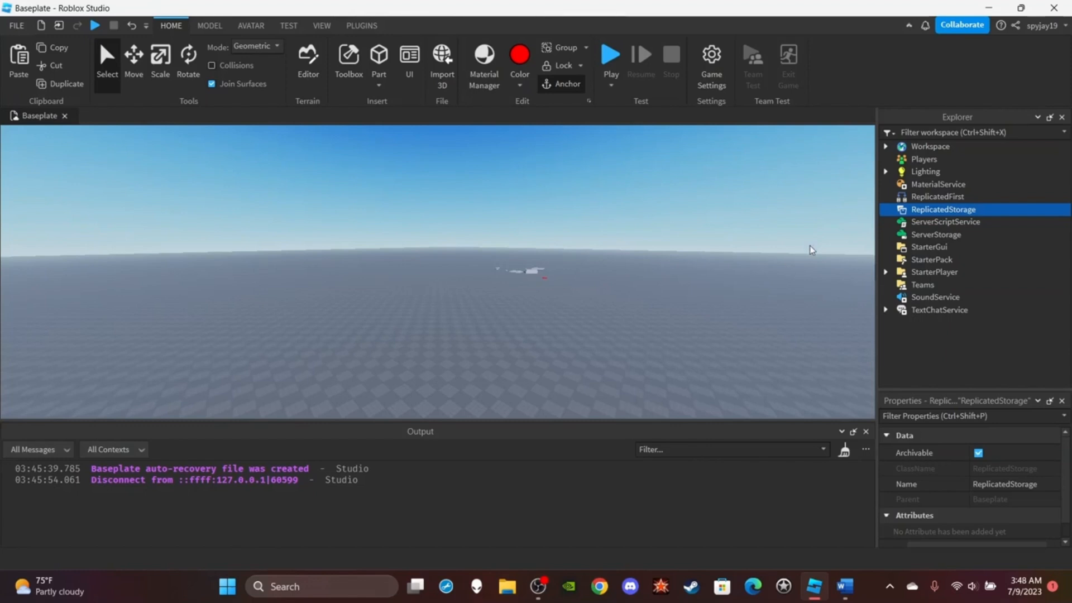
pyautogui.click(969, 237)
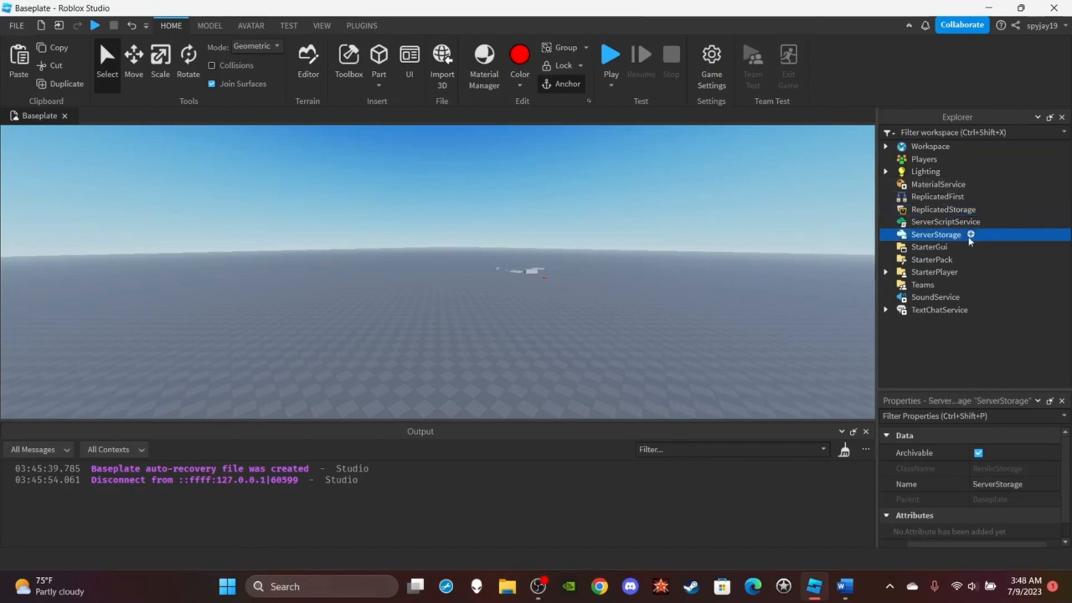
pyautogui.click(940, 239)
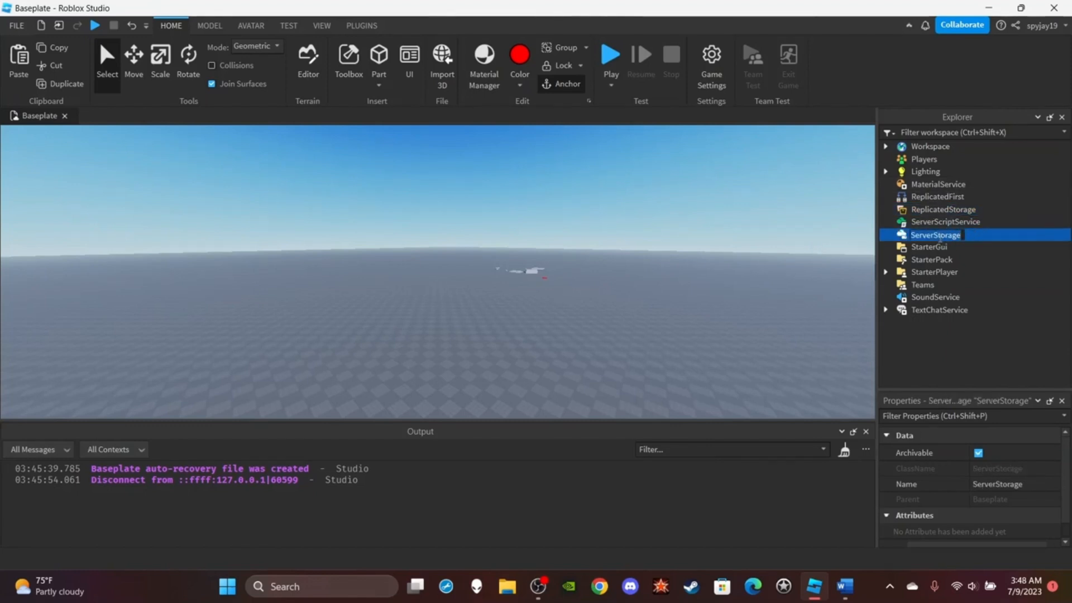
pyautogui.click(826, 219)
pyautogui.click(930, 235)
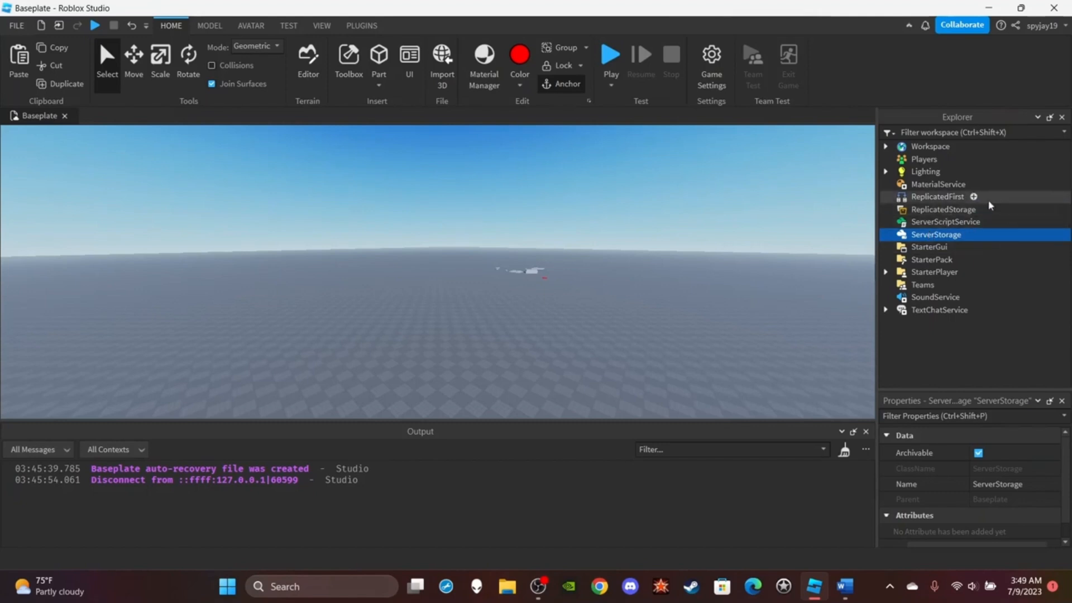
# Insert a Script into ServerScriptService and view the other object types that can be inserted there.
pyautogui.click(989, 222)
pyautogui.click(910, 273)
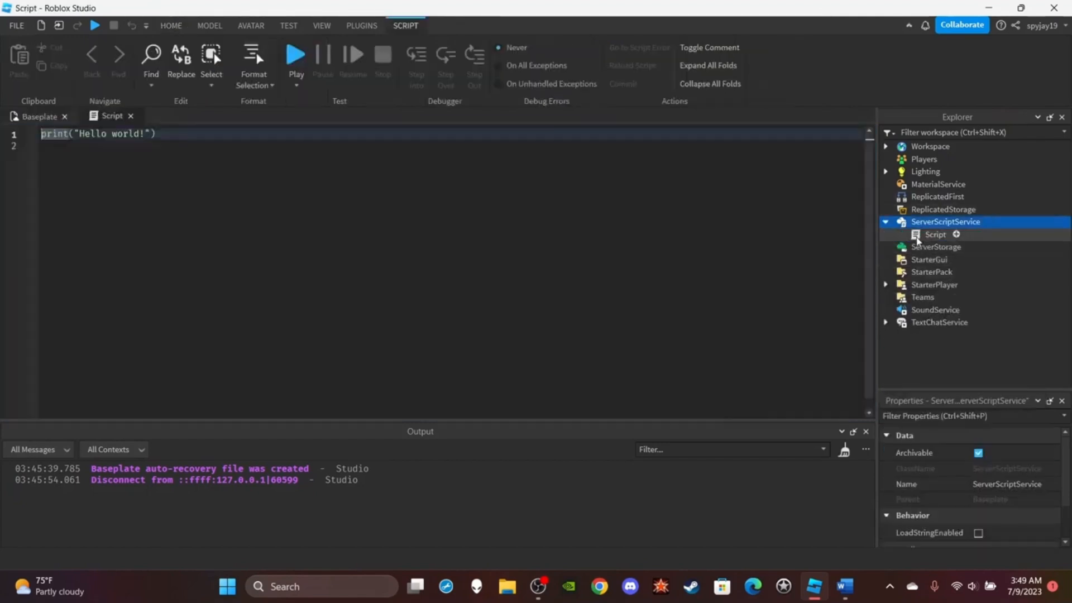
pyautogui.click(990, 222)
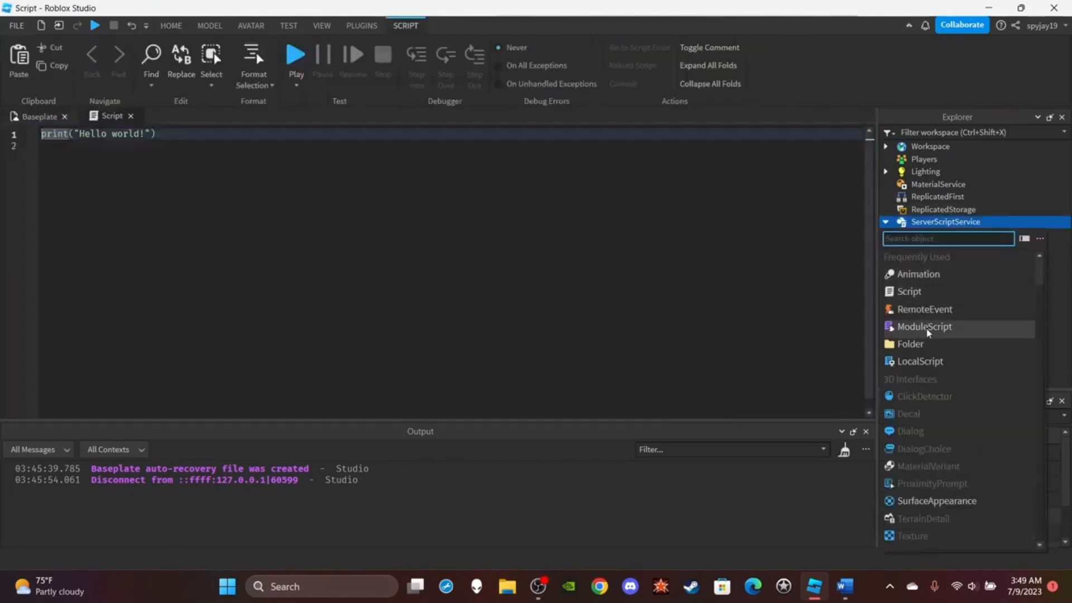
pyautogui.click(969, 197)
# Delete the Script from ServerScriptService, recheck the service's insertable objects and clear the selection.
pyautogui.rightClick(936, 239)
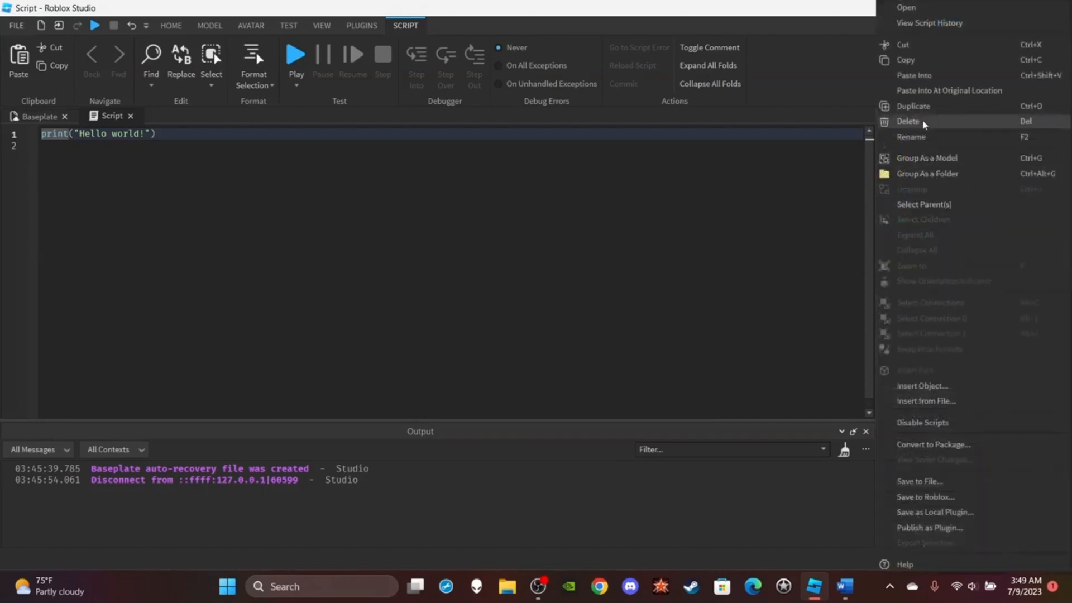
pyautogui.click(925, 120)
pyautogui.click(951, 221)
pyautogui.click(992, 222)
pyautogui.click(764, 238)
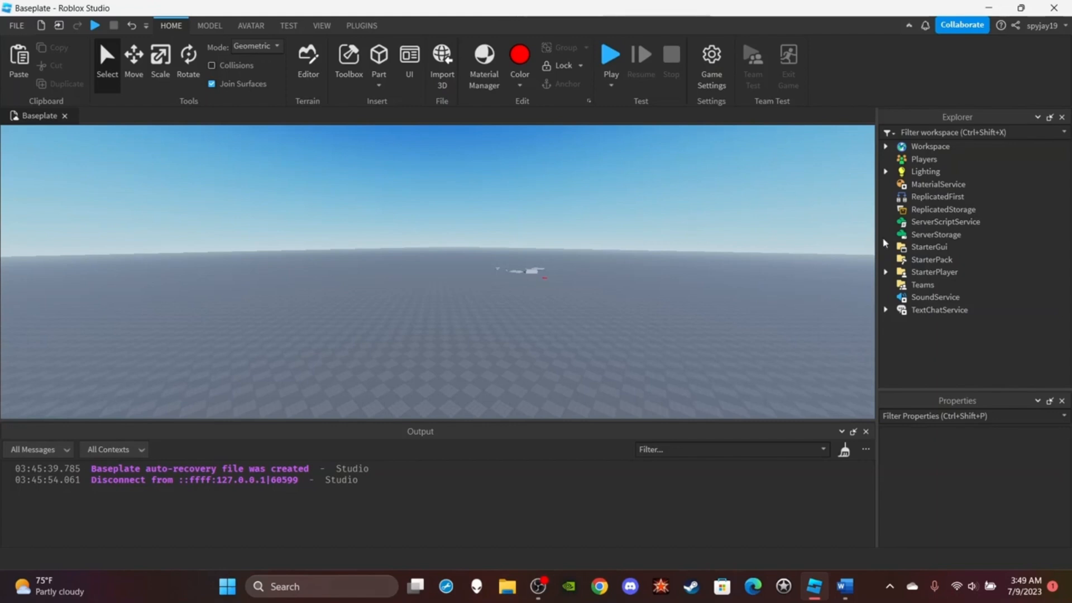
# Add a ScreenGui to StarterGui and insert a Frame and a TextButton into it.
pyautogui.moveTo(952, 251)
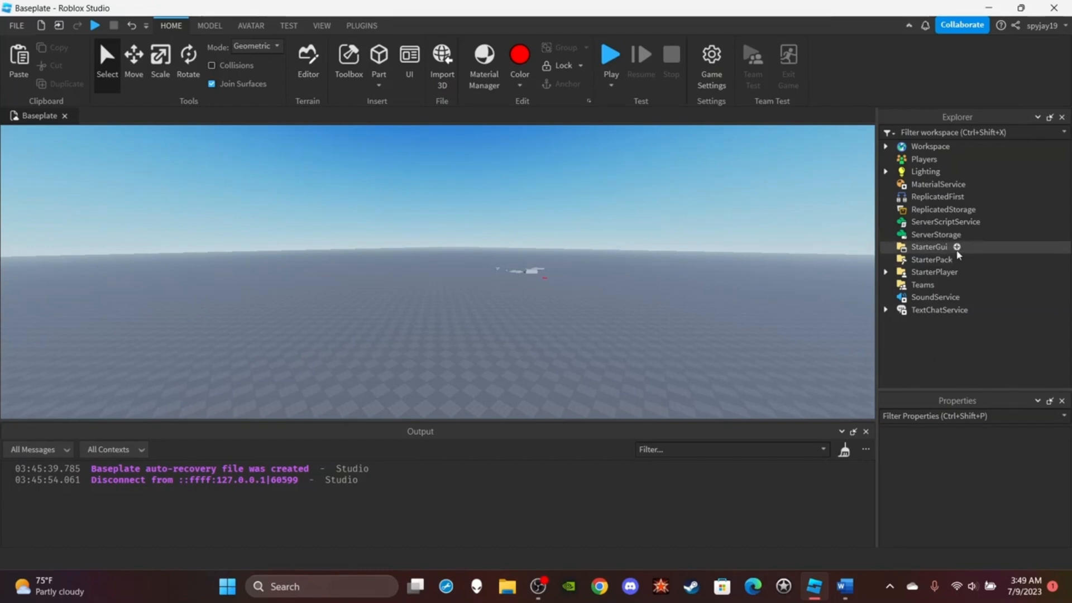
pyautogui.click(957, 247)
pyautogui.click(928, 280)
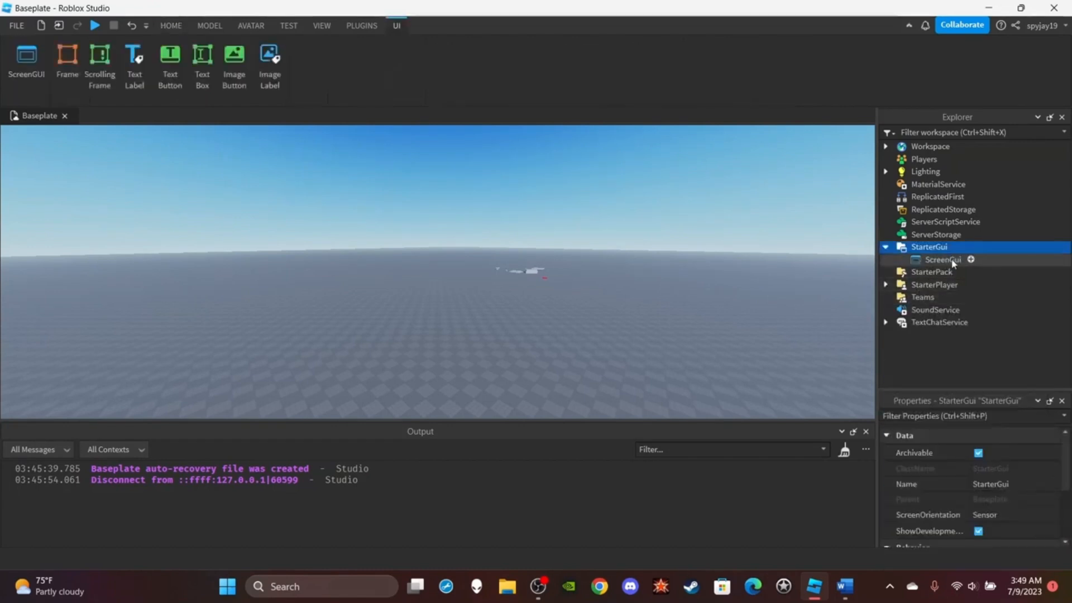
pyautogui.click(971, 259)
pyautogui.click(932, 294)
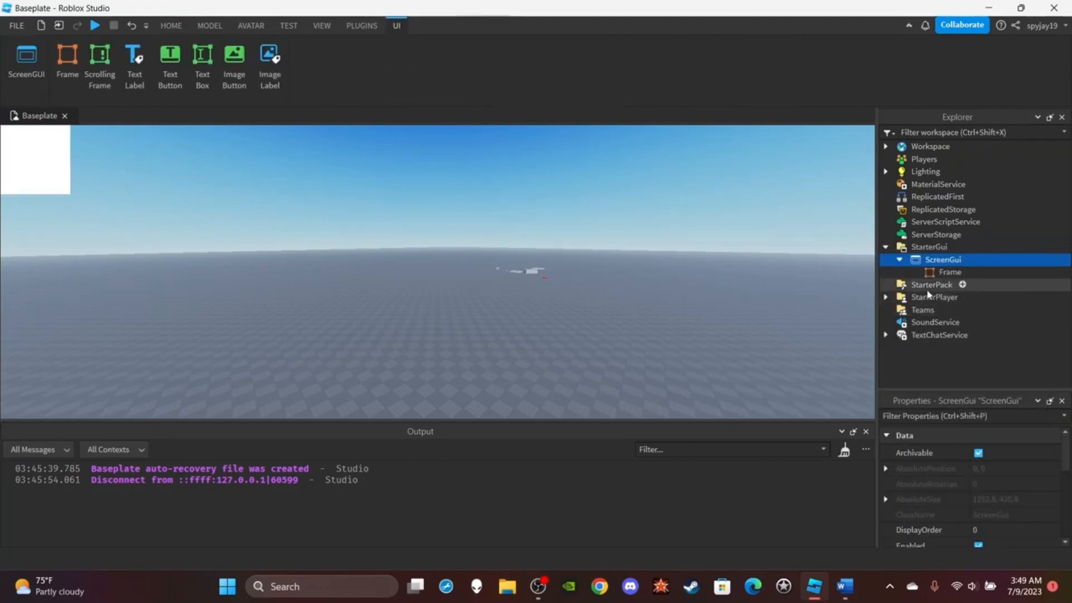
pyautogui.click(944, 273)
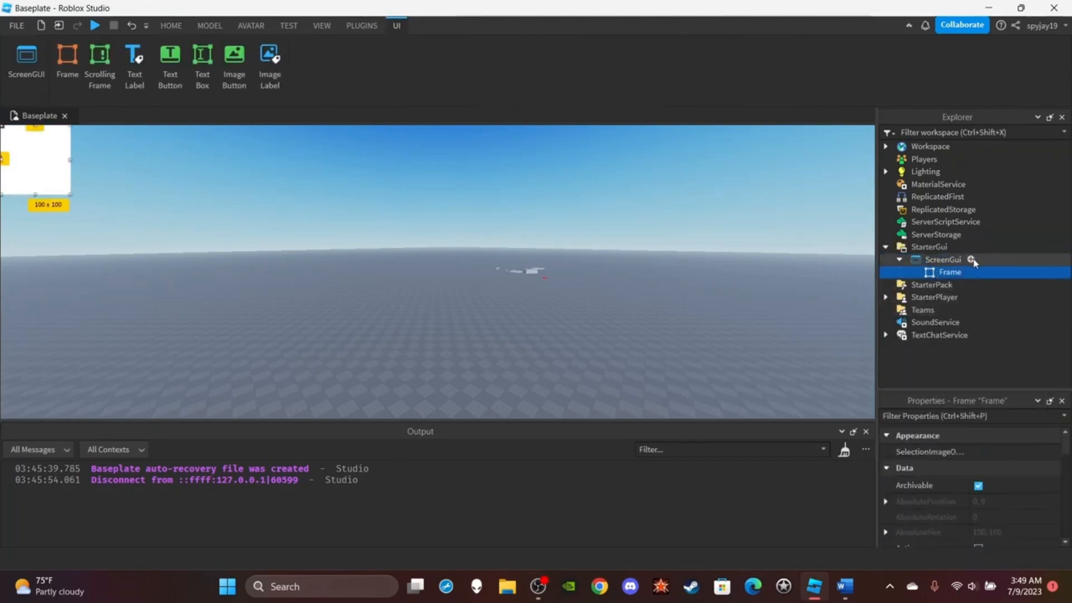
pyautogui.click(973, 259)
pyautogui.click(930, 307)
# Delete the ScreenGui with its Frame and TextButton from StarterGui.
pyautogui.click(943, 260)
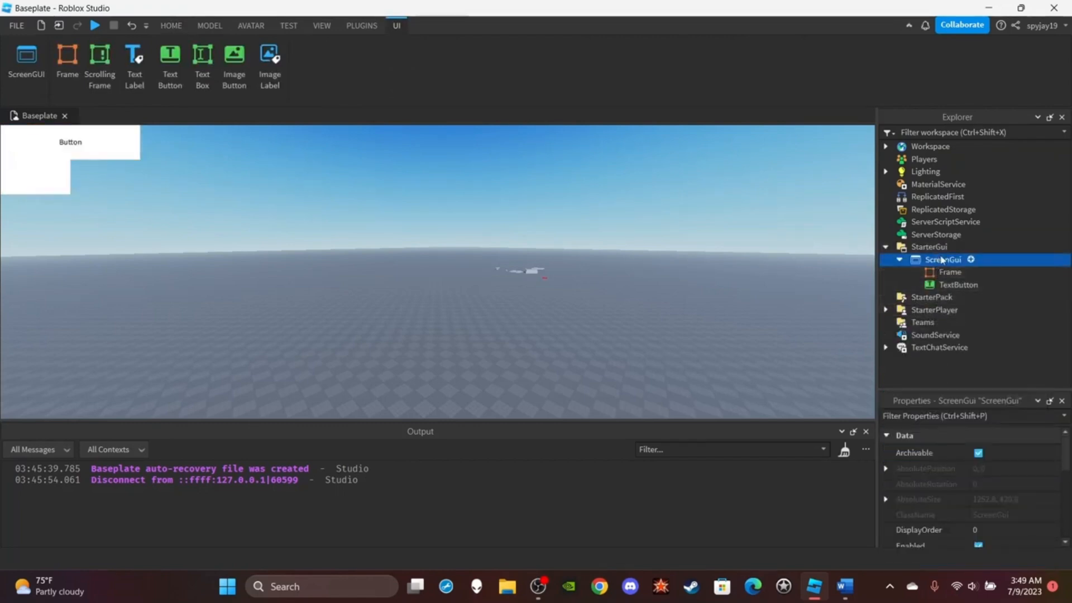
pyautogui.rightClick(942, 260)
pyautogui.click(922, 84)
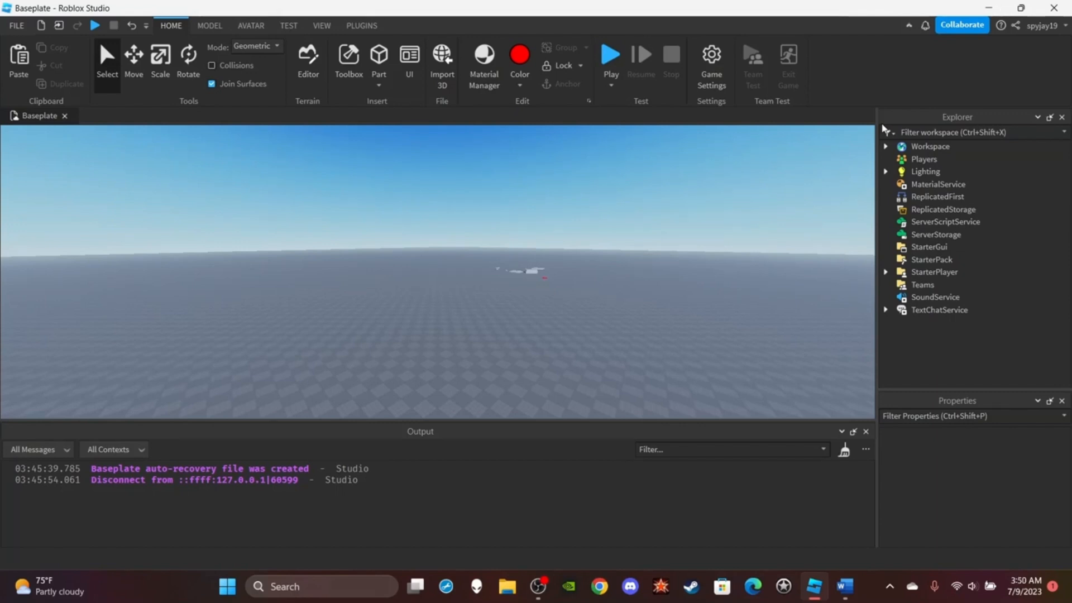
# View the properties of the StarterPack service.
pyautogui.moveTo(951, 248)
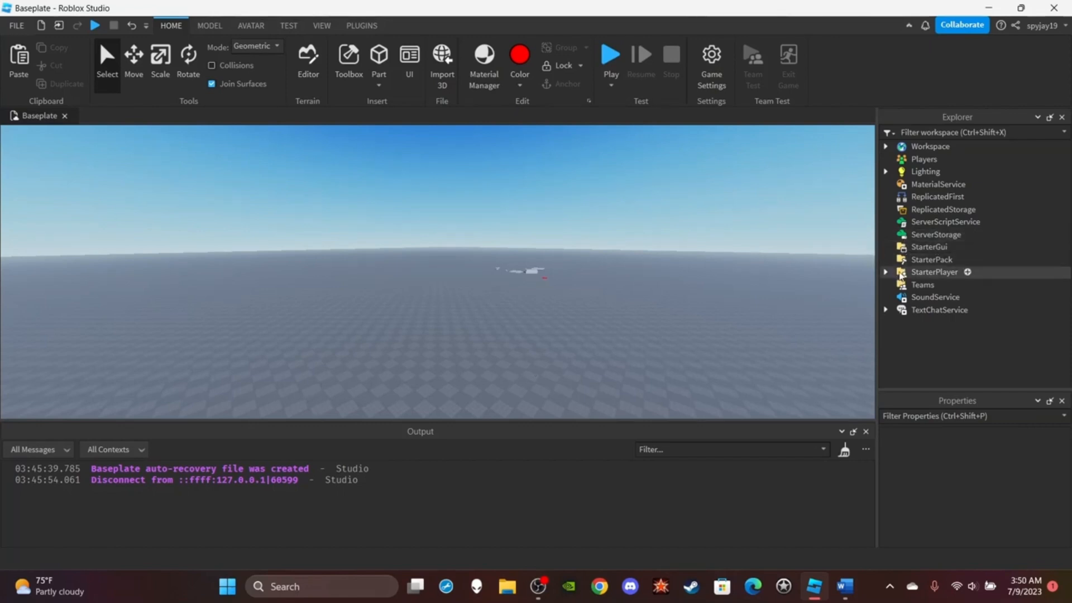
pyautogui.click(927, 264)
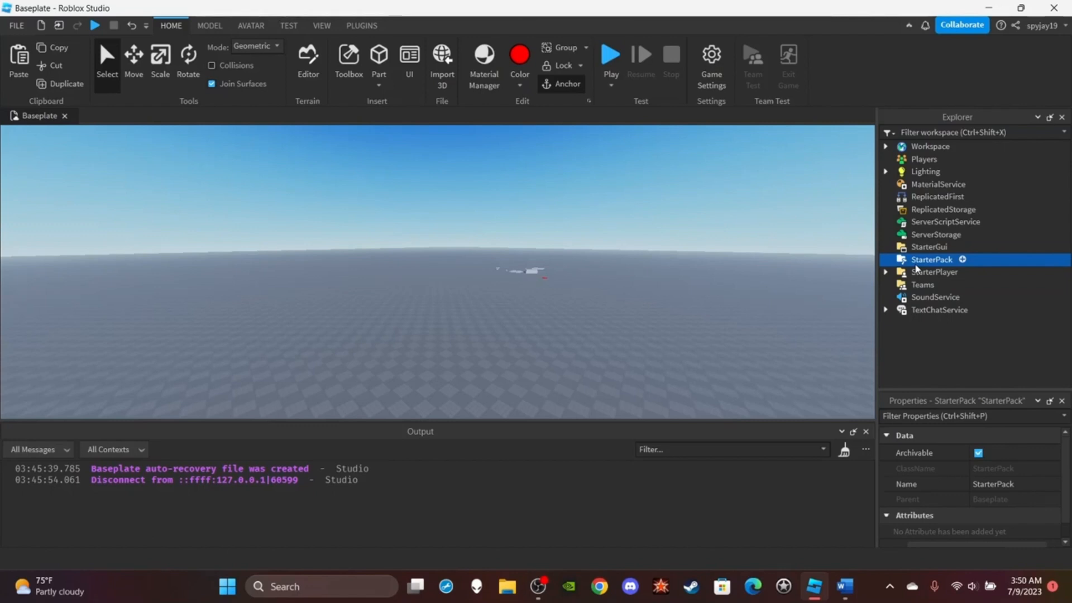
# Expand the StarterPlayer service and view its StarterCharacterScripts and StarterPlayerScripts containers.
pyautogui.click(886, 272)
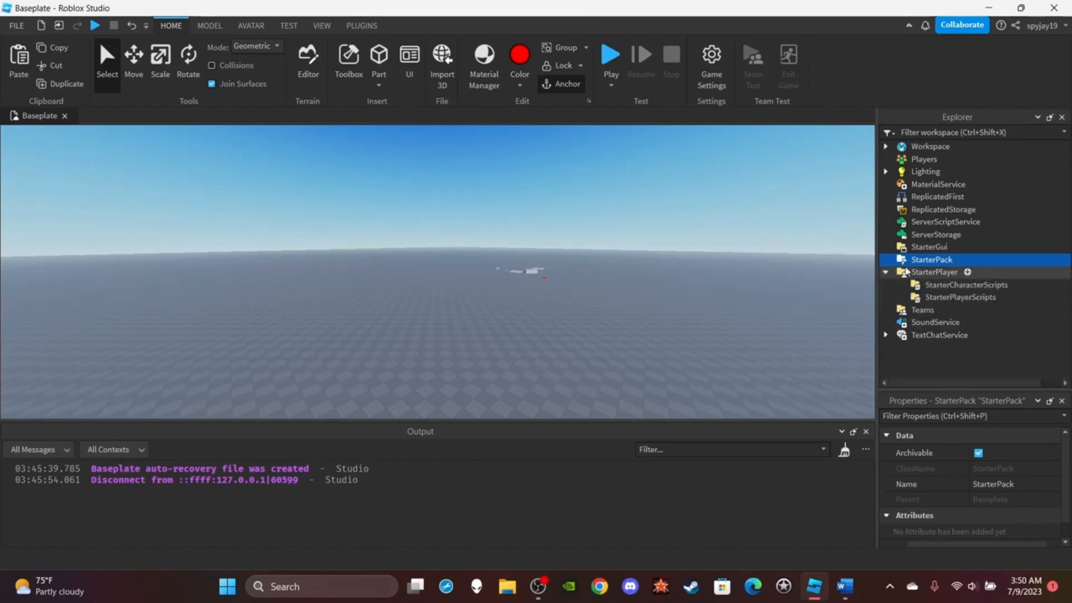
pyautogui.click(925, 290)
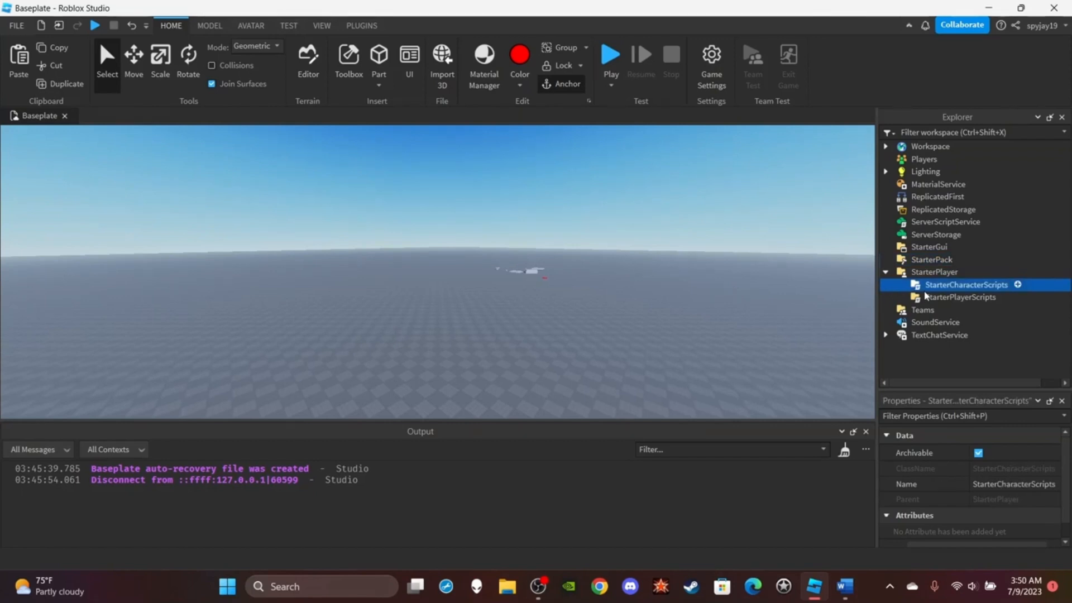
pyautogui.click(972, 298)
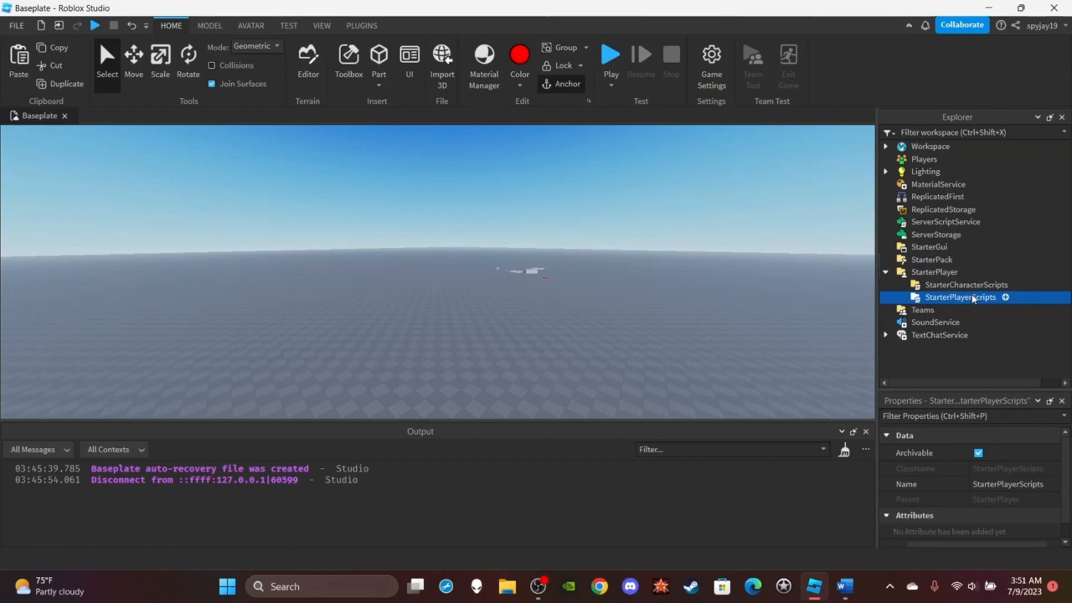
pyautogui.click(972, 286)
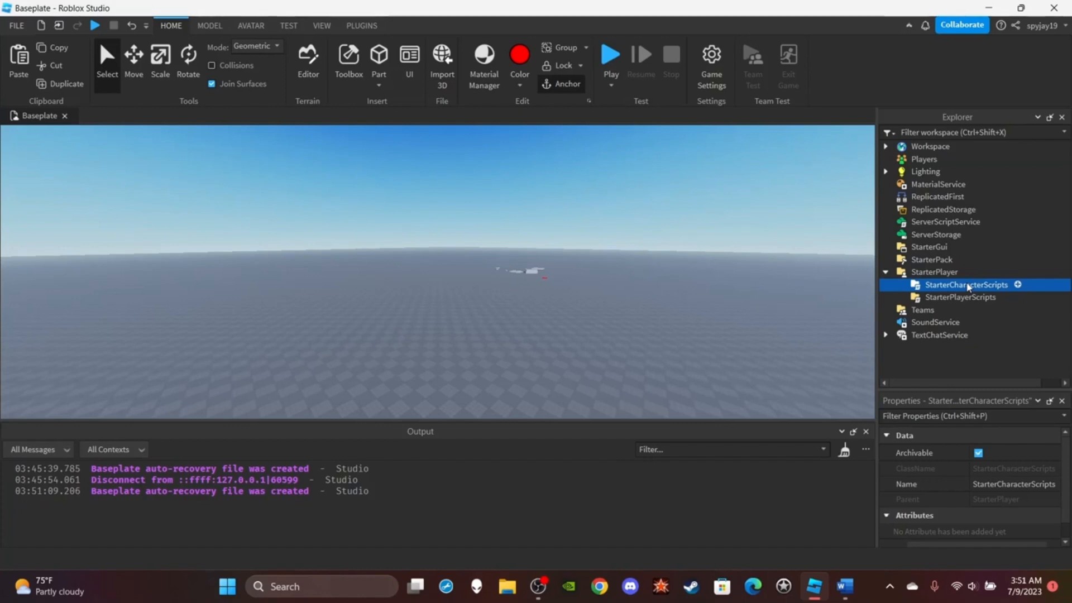
# Show the command bar and run game:GetService("Teams") in it.
pyautogui.click(321, 26)
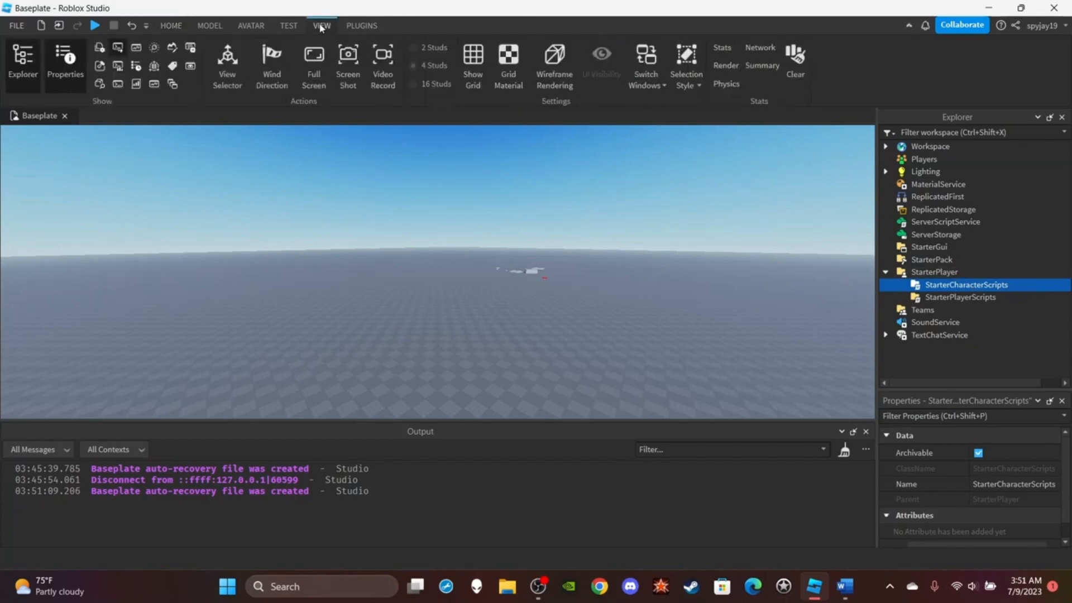
pyautogui.click(116, 85)
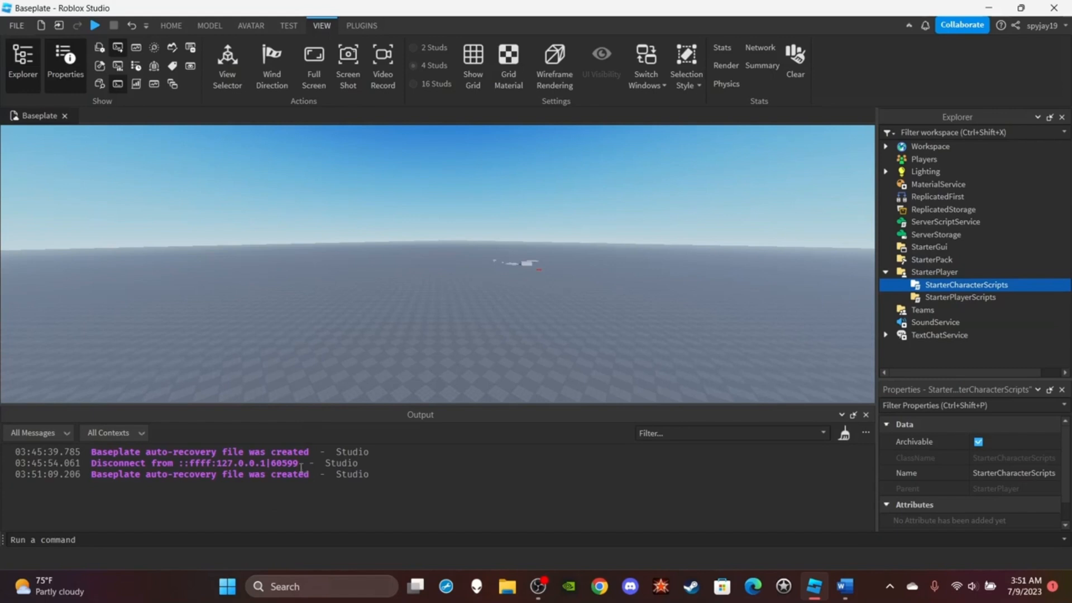
pyautogui.click(264, 539)
pyautogui.write('game:')
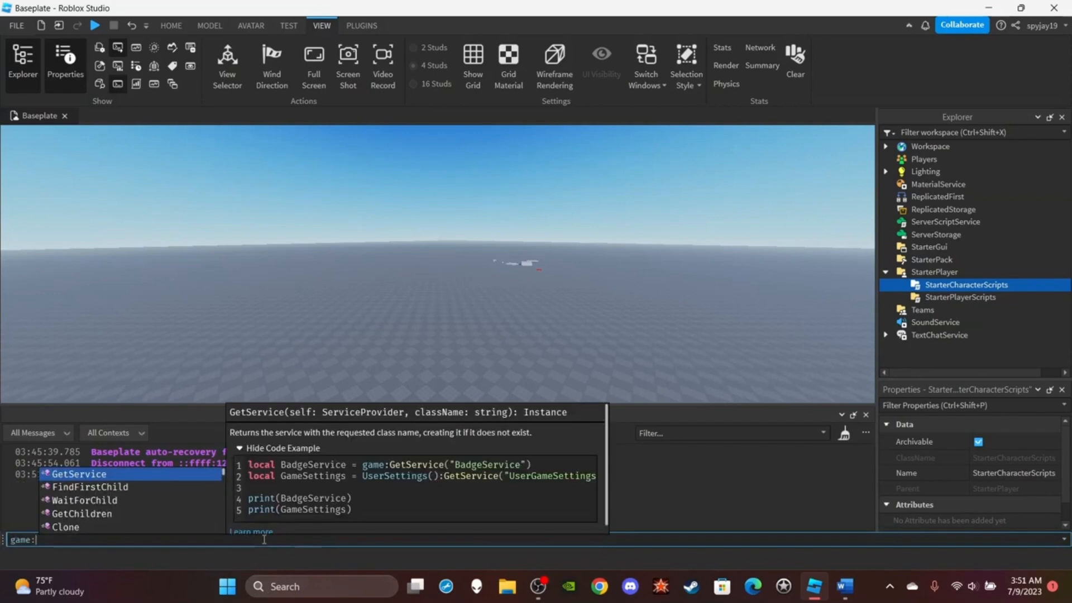
pyautogui.write('GetService("Team')
pyautogui.press('Tab')
pyautogui.press('Return')
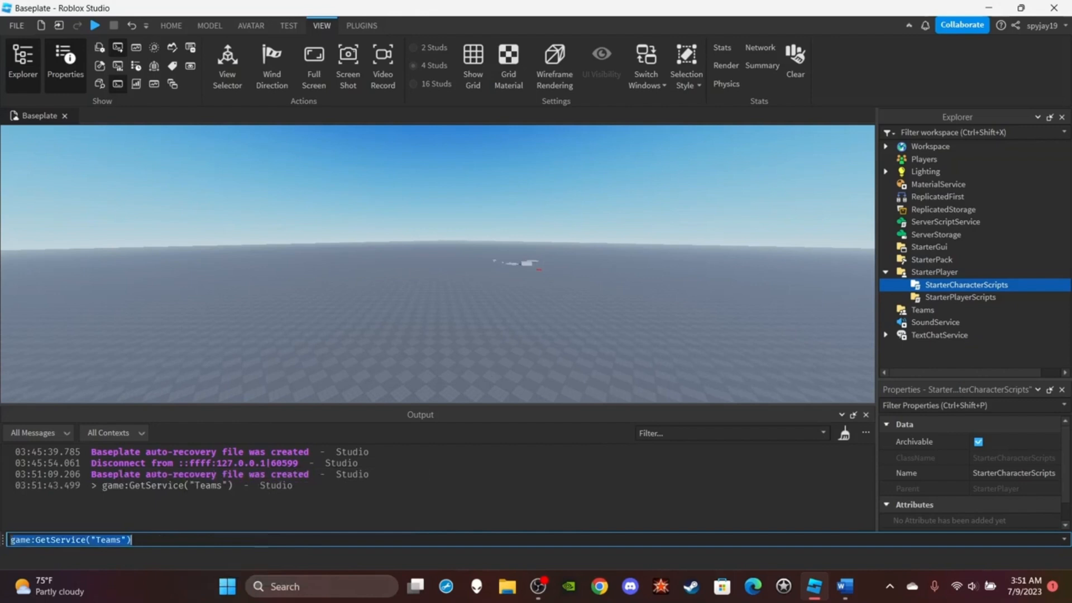
# Insert a Team object into the Teams service and view its properties.
pyautogui.moveTo(920, 312)
pyautogui.click(944, 310)
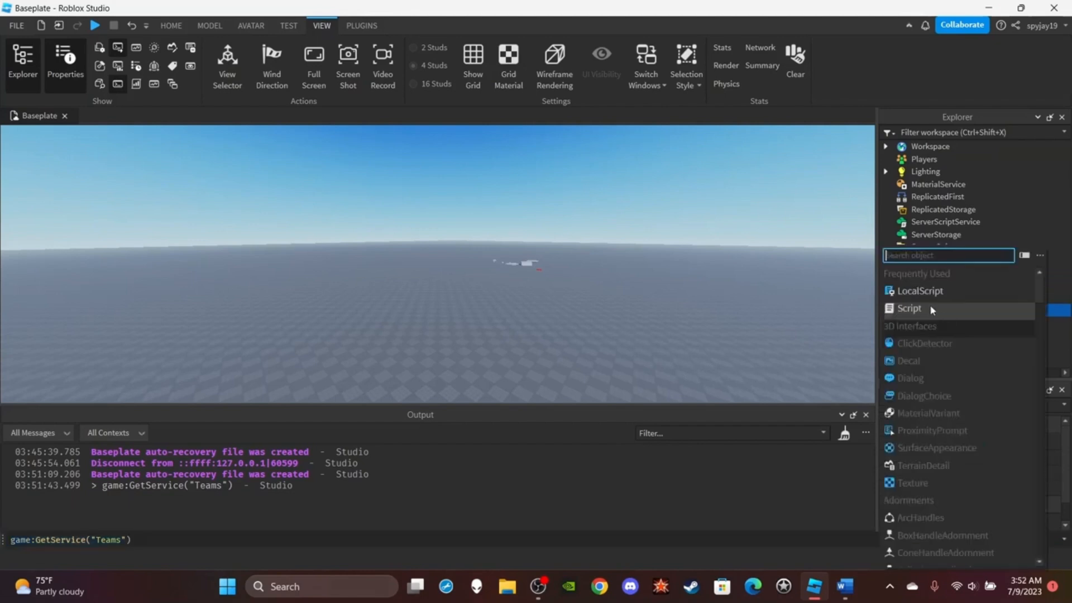
pyautogui.write('team')
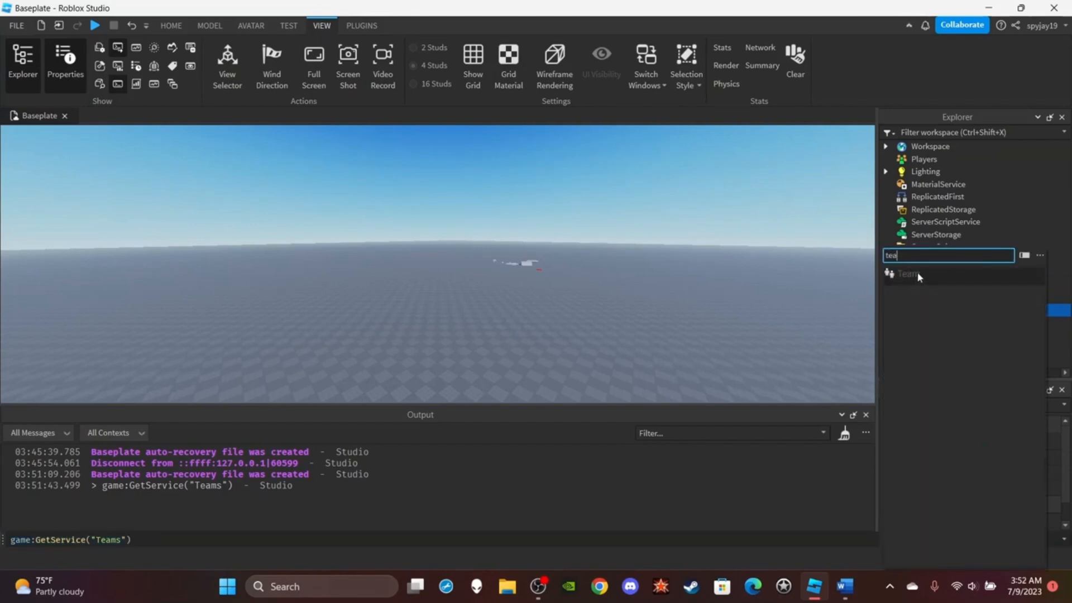
pyautogui.click(917, 274)
pyautogui.click(934, 322)
pyautogui.scroll(-1, 1014, 475)
pyautogui.scroll(1, 1005, 464)
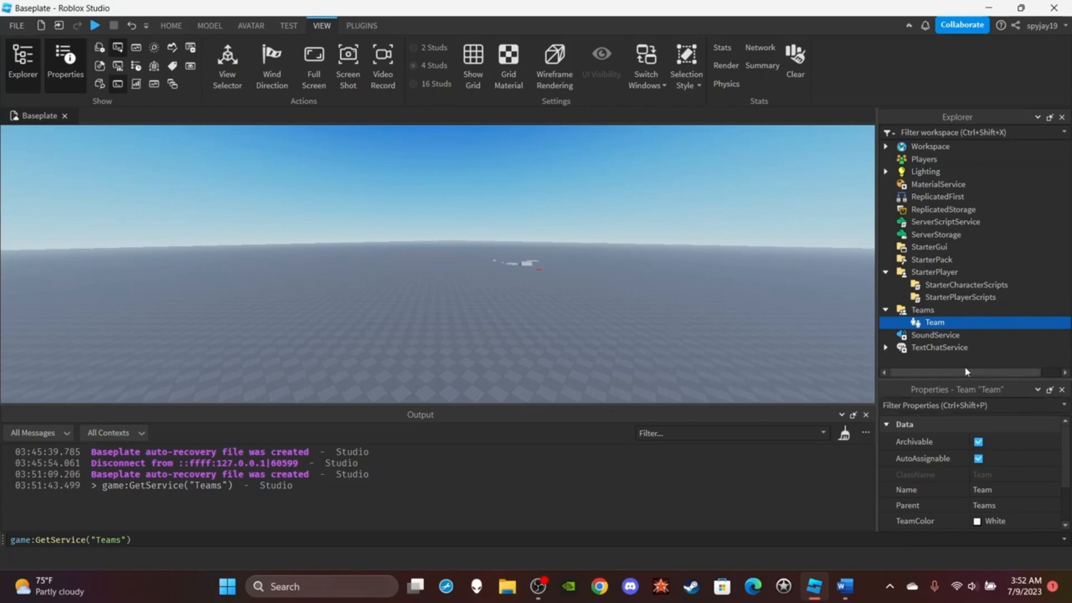
# Insert a Sound object into SoundService.
pyautogui.click(949, 336)
pyautogui.click(969, 335)
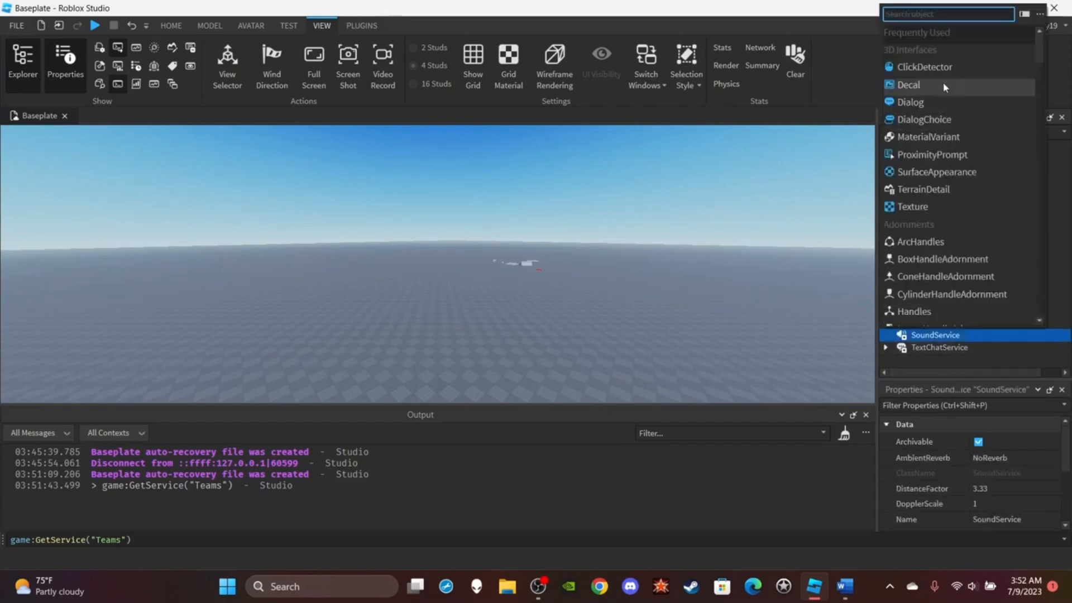
pyautogui.write('soun')
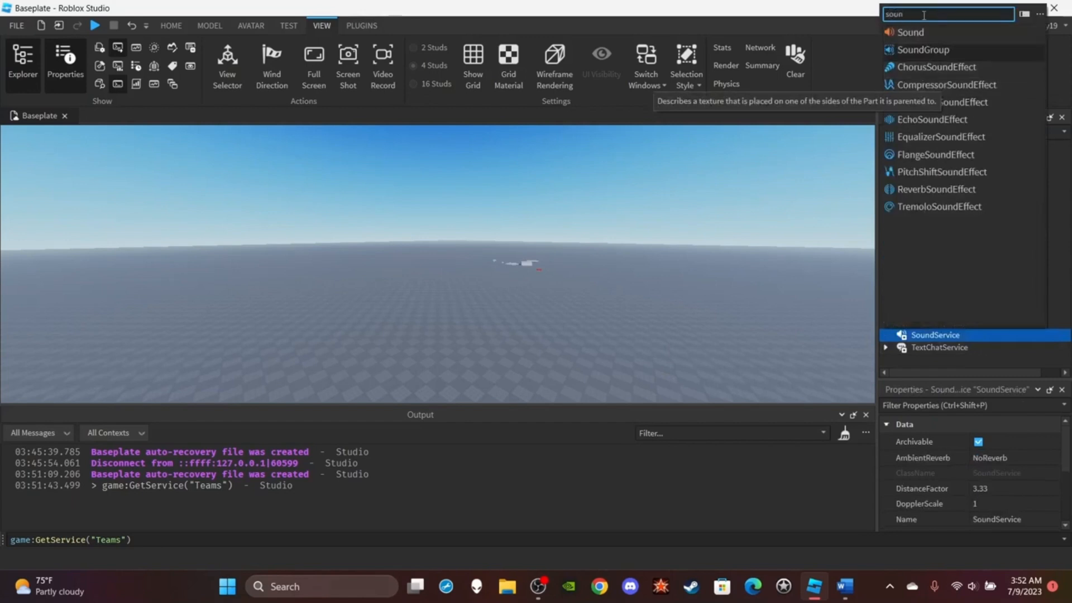
pyautogui.click(933, 32)
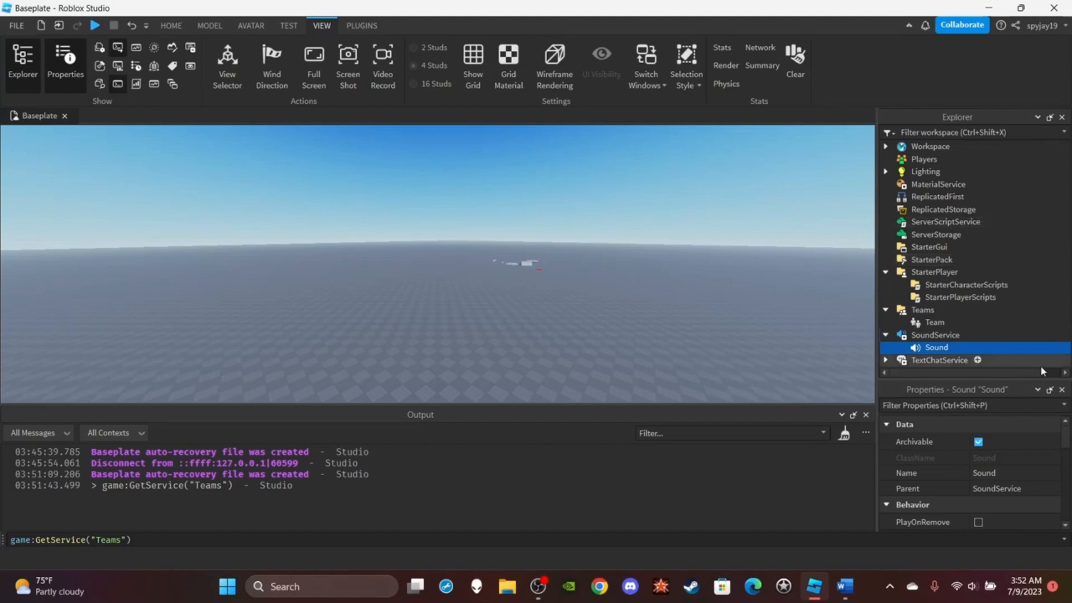
# Examine the properties of TextChatService and of the ChatWindowConfiguration inside it.
pyautogui.click(922, 360)
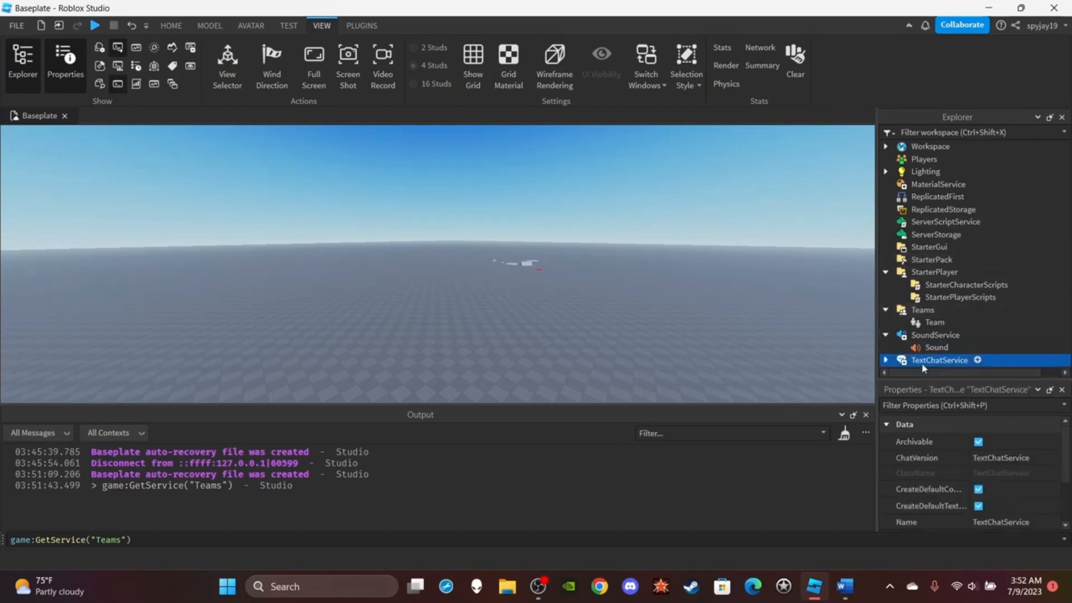
pyautogui.click(886, 361)
pyautogui.scroll(-1, 941, 318)
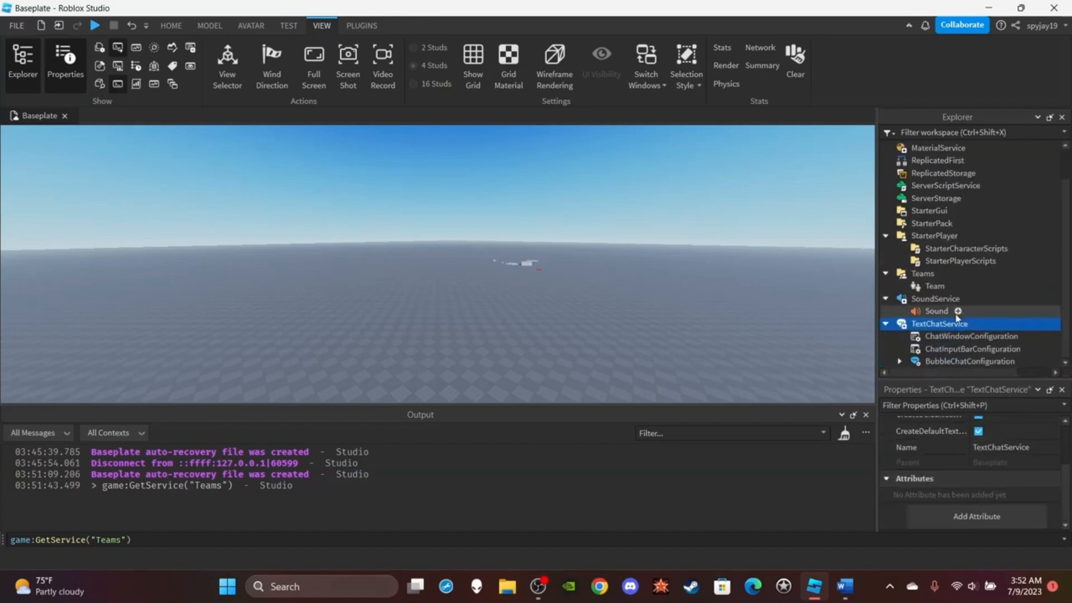
pyautogui.click(937, 338)
pyautogui.scroll(-1, 963, 508)
pyautogui.scroll(3, 962, 507)
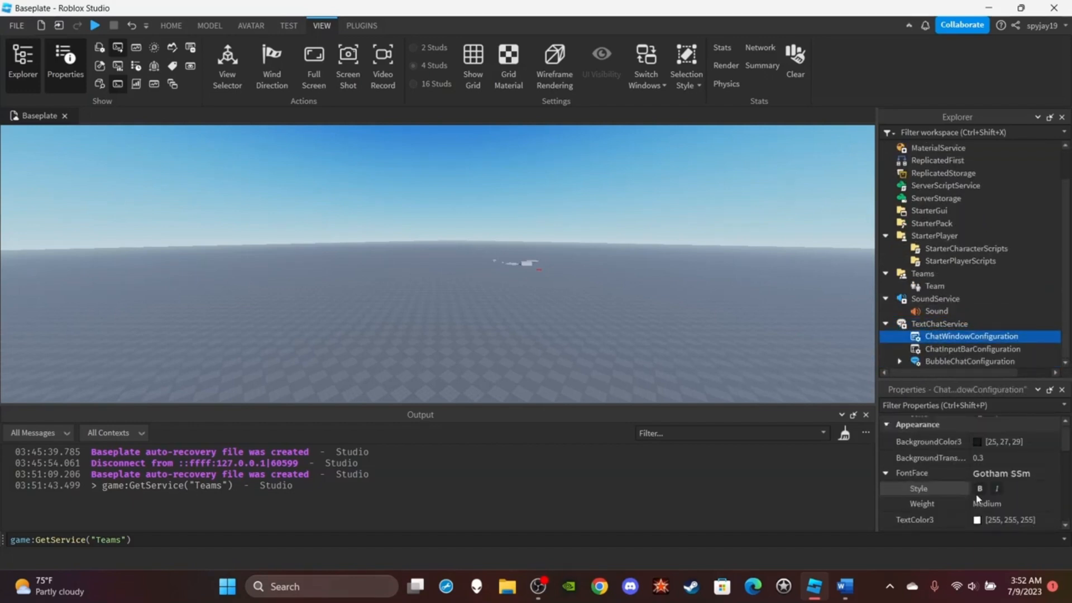